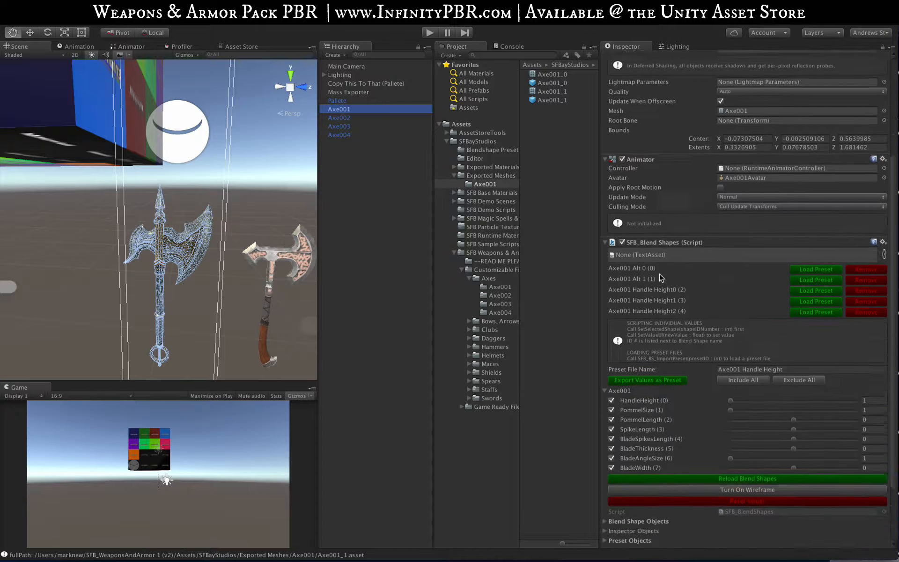
Collapse the Animator and SFB_Blend Shapes components of Axe001 and expand its material's properties.
scroll(613, 164, up, 3)
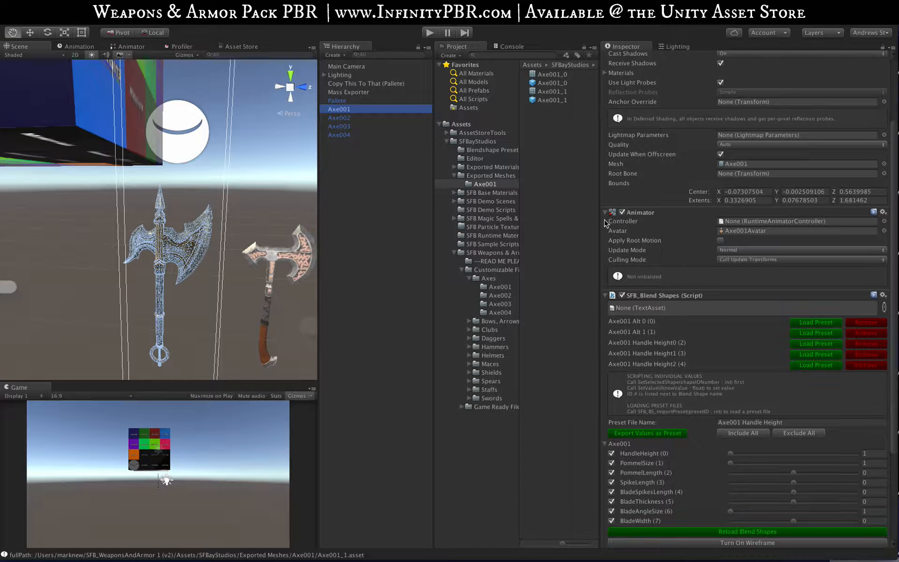
click(605, 211)
click(605, 221)
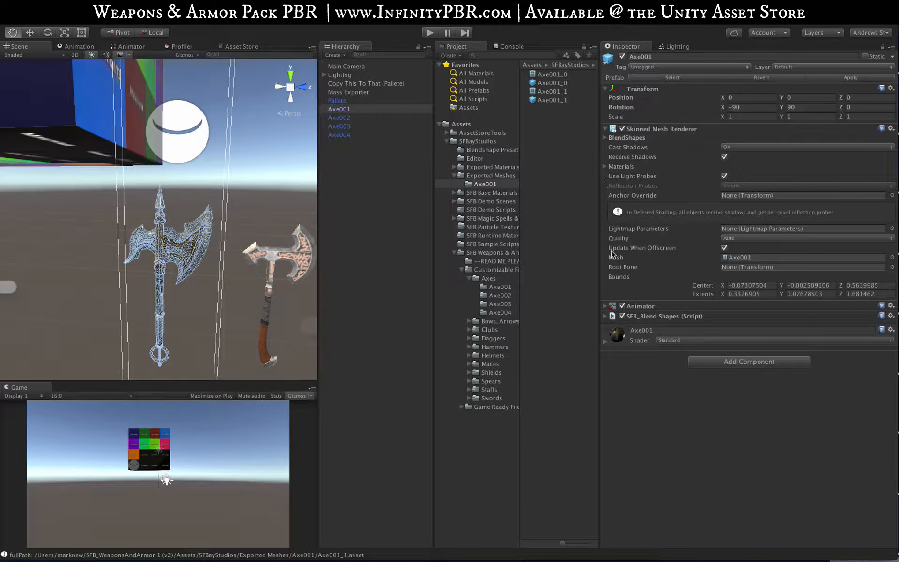
click(604, 340)
scroll(665, 363, down, 8)
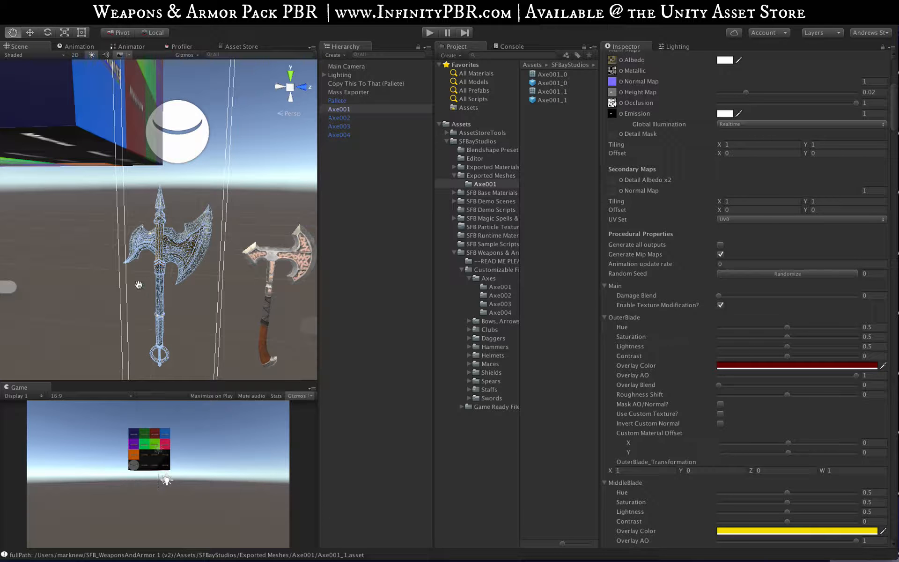
drag(169, 244, 162, 193)
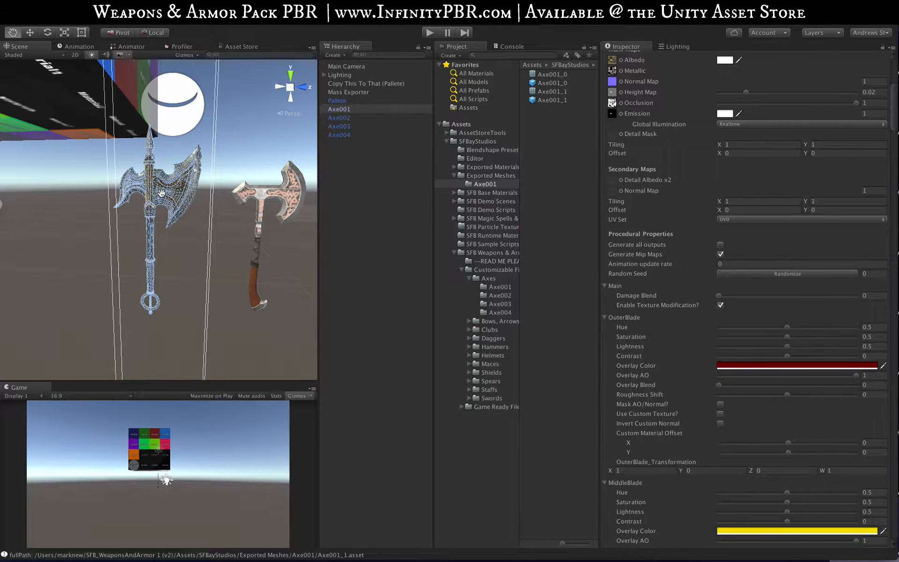
scroll(702, 363, down, 2)
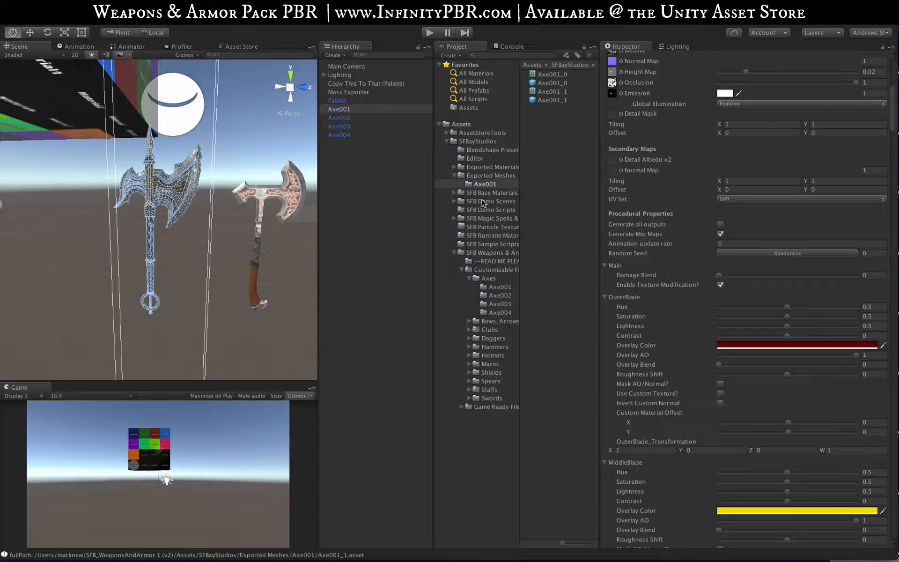
Open the Axe001 folder under Axes, expand the SFBv1_Axe001 asset and select its Axe001 material.
click(497, 286)
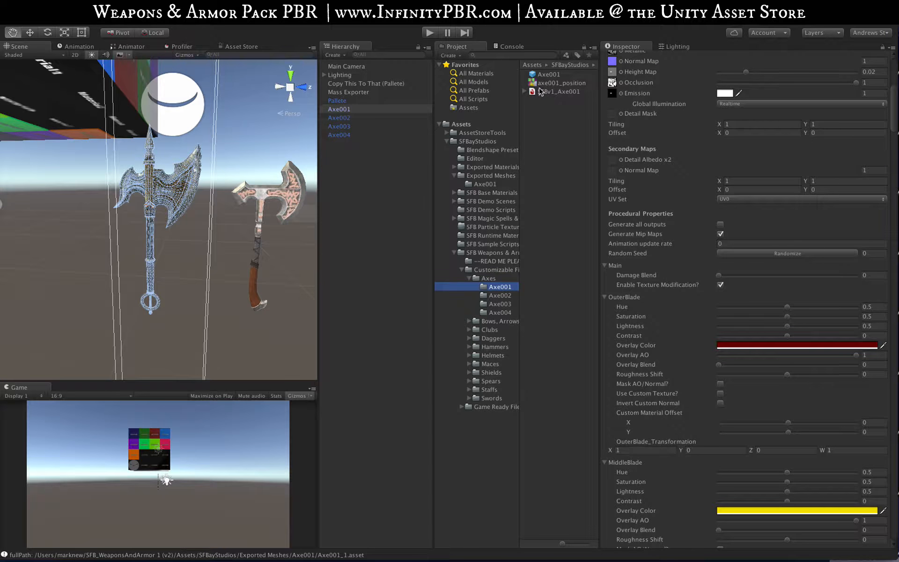
click(524, 93)
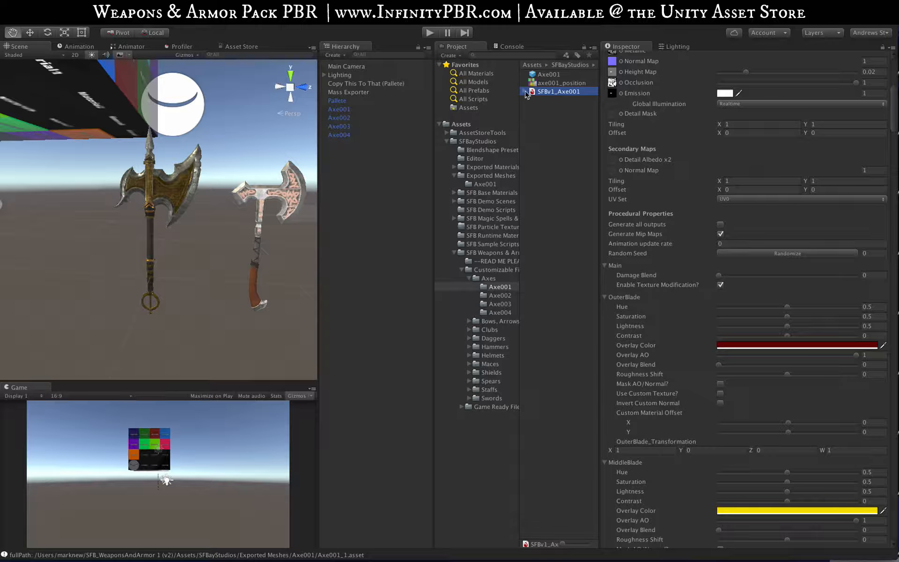
click(525, 92)
click(548, 100)
Set the material's Target Width and Target Height to 2048, apply the change and inspect the axe's texture detail.
scroll(728, 191, down, 10)
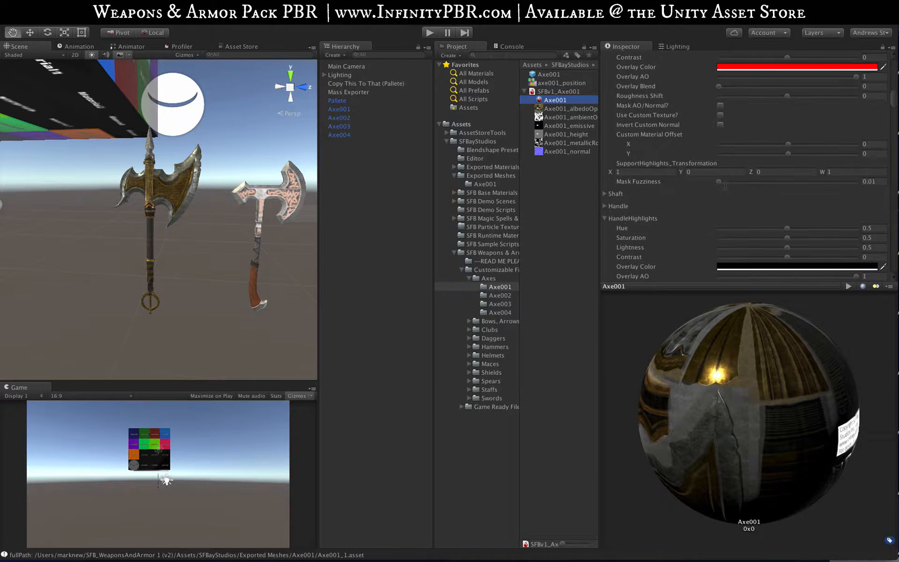
scroll(726, 192, down, 15)
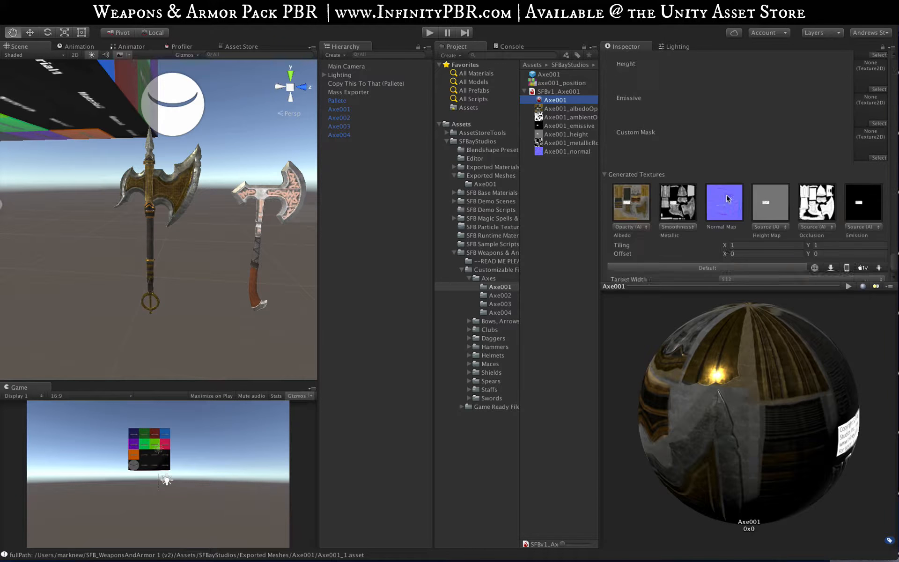
scroll(728, 199, down, 5)
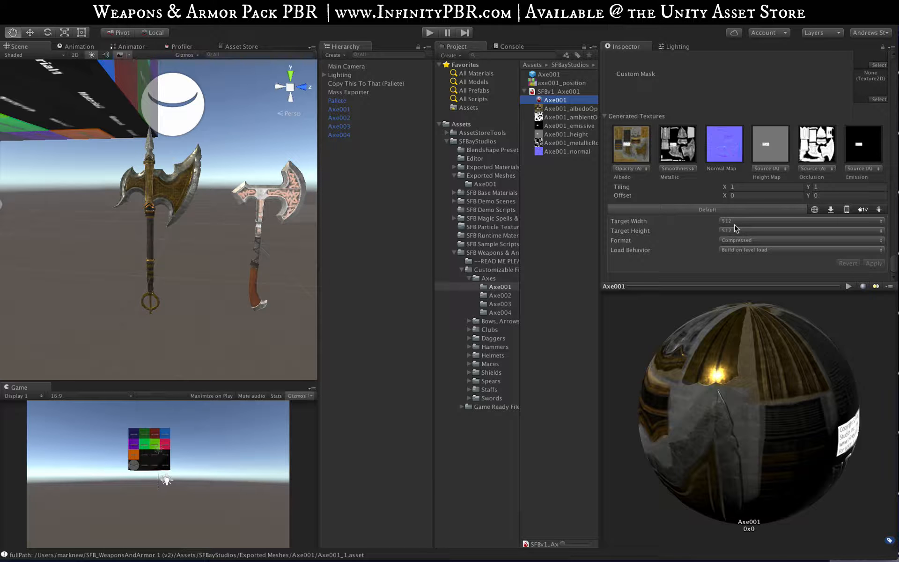
scroll(221, 166, up, 5)
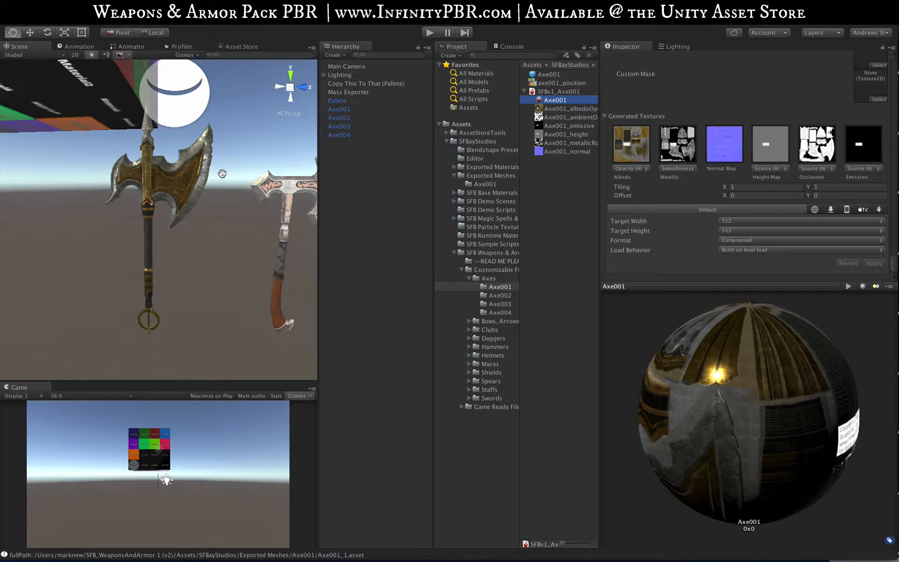
click(733, 222)
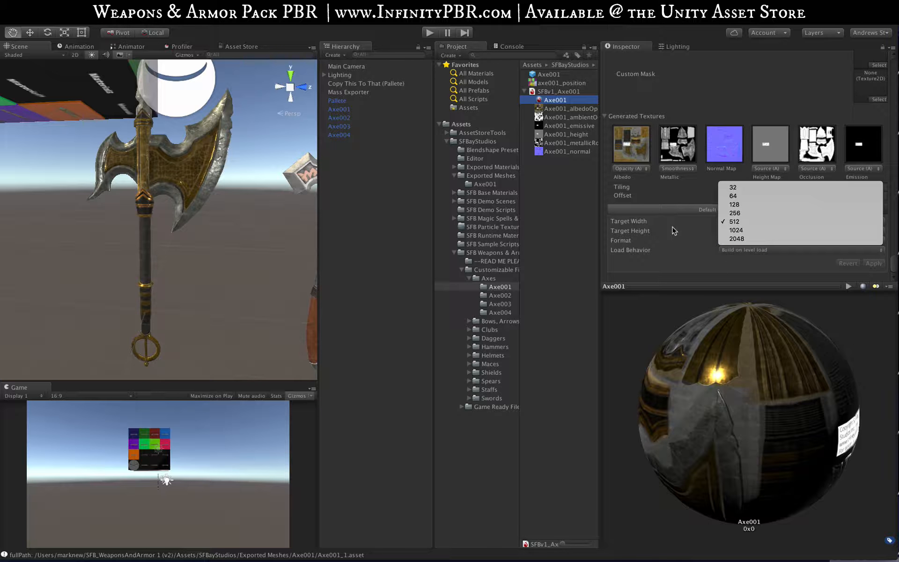
click(736, 239)
scroll(217, 175, up, 6)
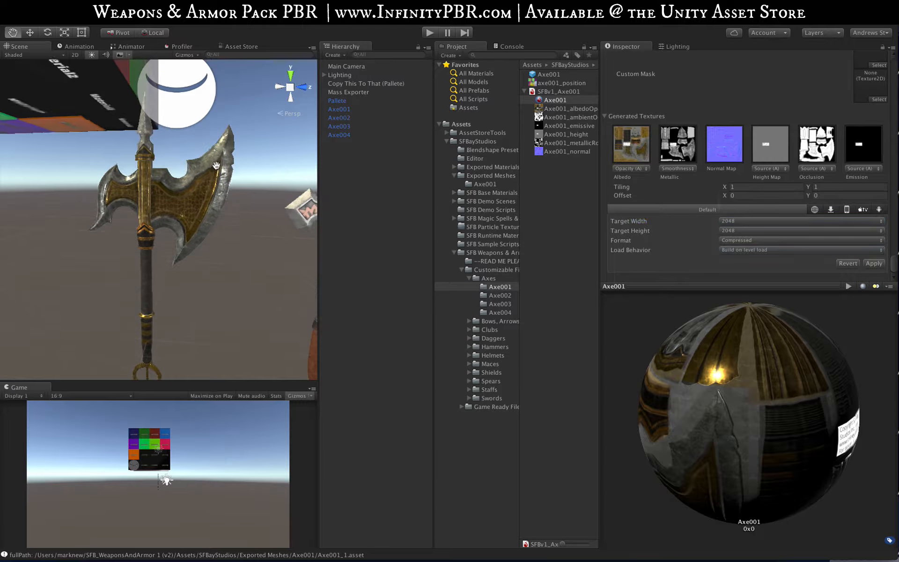
scroll(203, 170, down, 6)
scroll(202, 169, up, 4)
scroll(203, 169, up, 3)
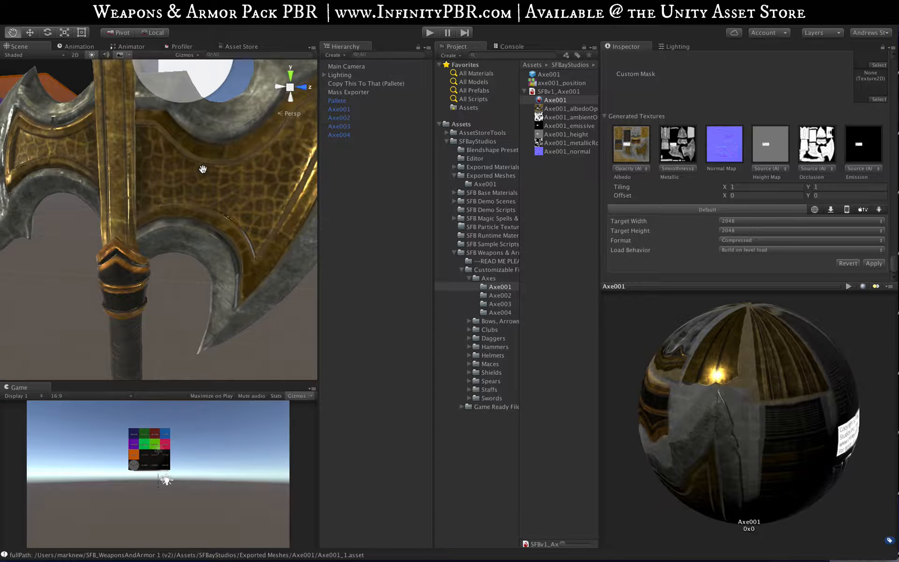
click(871, 263)
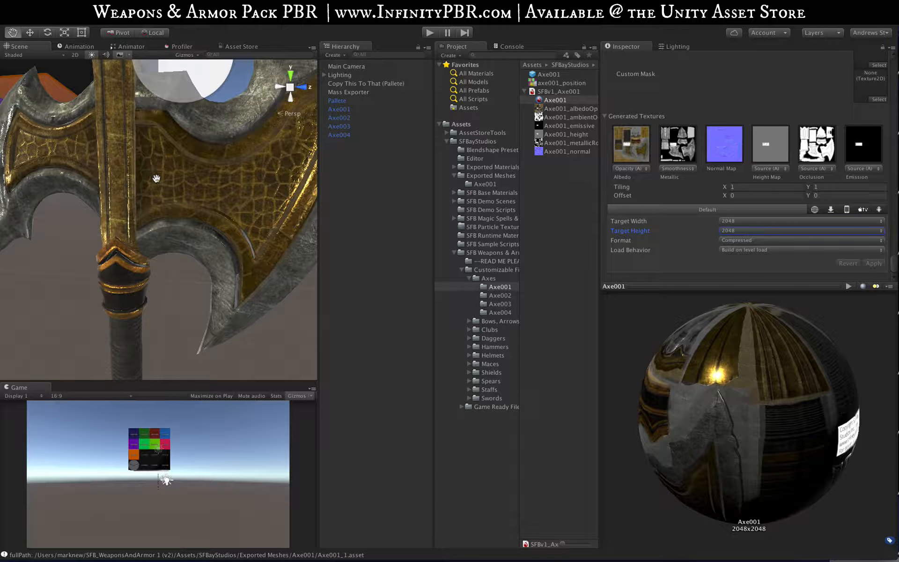
alt+drag(228, 171, 170, 197)
scroll(171, 197, down, 8)
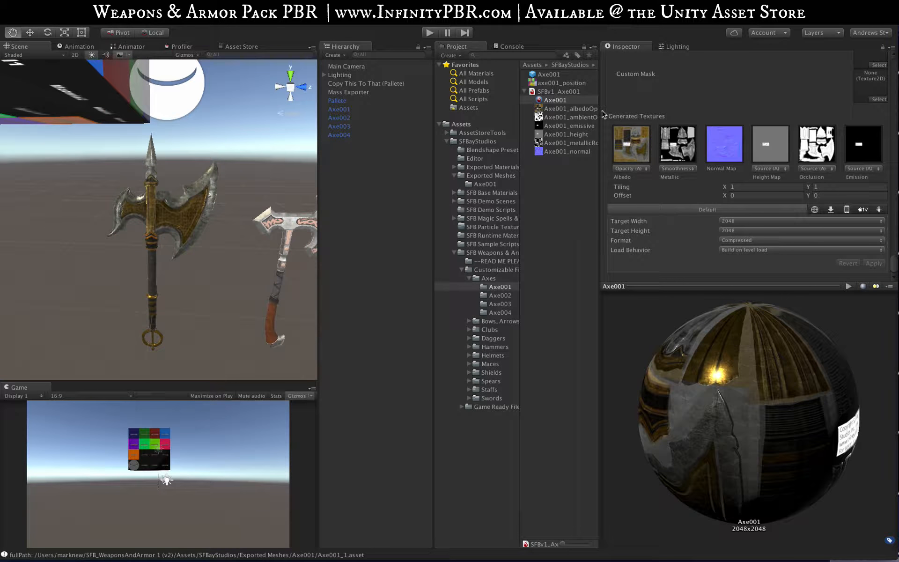
Collapse the expanded procedural property groups of the Axe001 material, including the blade parts and custom texture groups.
scroll(640, 186, up, 20)
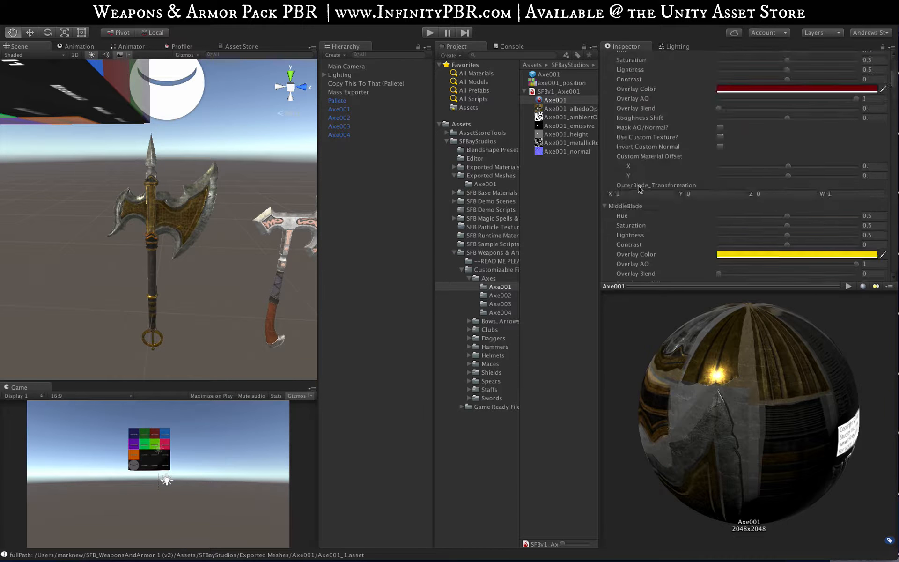
click(605, 132)
click(604, 143)
click(605, 156)
click(605, 167)
scroll(604, 257, down, 5)
click(604, 240)
scroll(604, 257, down, 8)
click(604, 92)
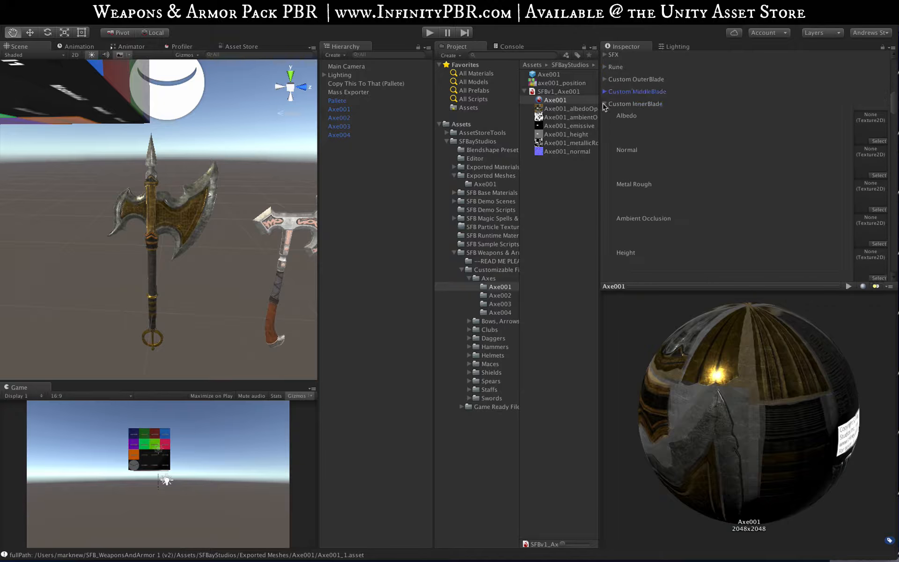
click(604, 215)
click(604, 227)
scroll(604, 197, up, 5)
click(604, 160)
click(719, 169)
click(605, 160)
scroll(622, 161, up, 15)
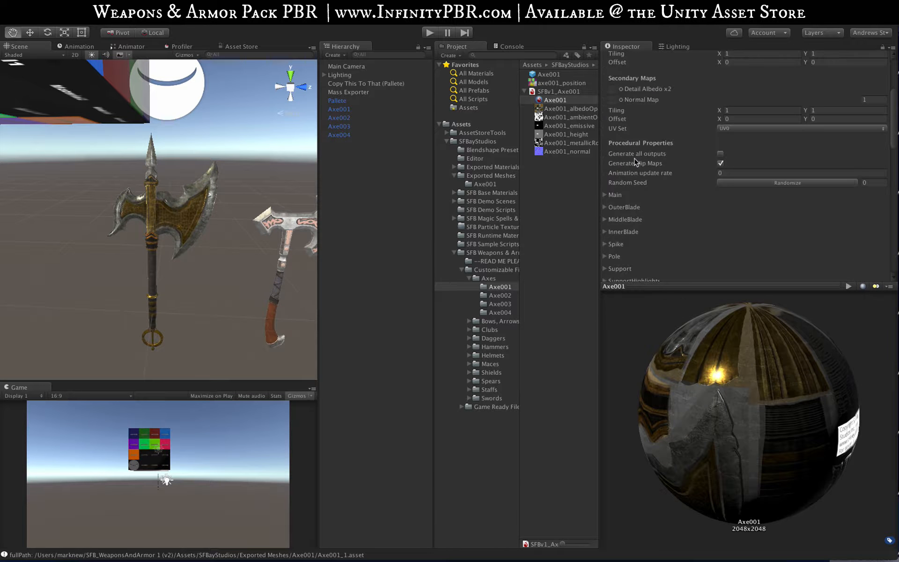
scroll(642, 160, down, 2)
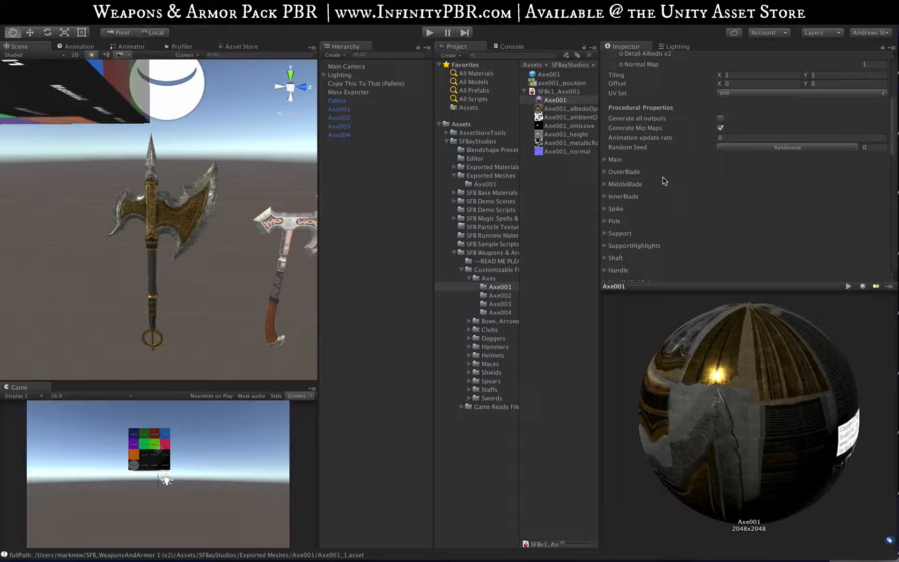
Expand the Main group, set Damage Blend to 1 and inspect the damage on the axe blade.
click(605, 161)
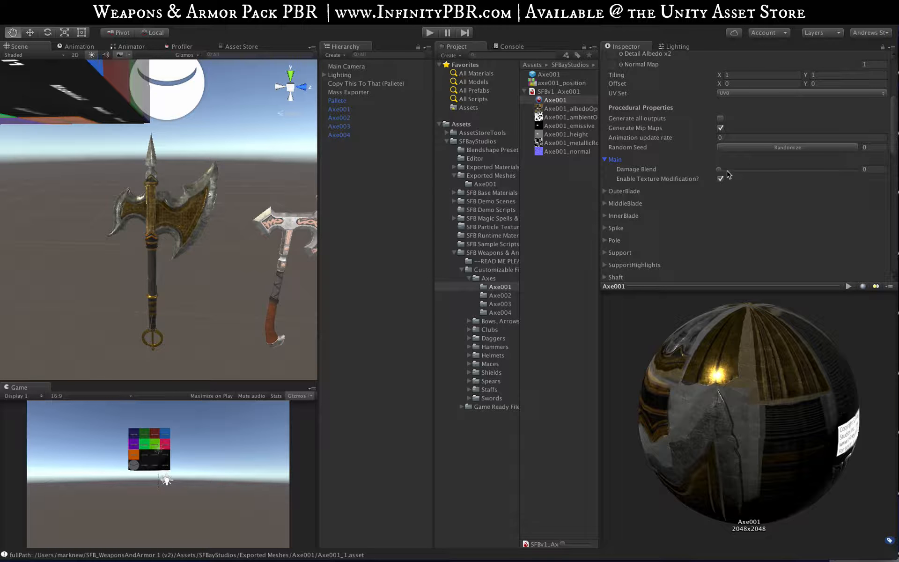
drag(716, 170, 856, 173)
scroll(257, 206, up, 5)
alt+drag(259, 209, 160, 189)
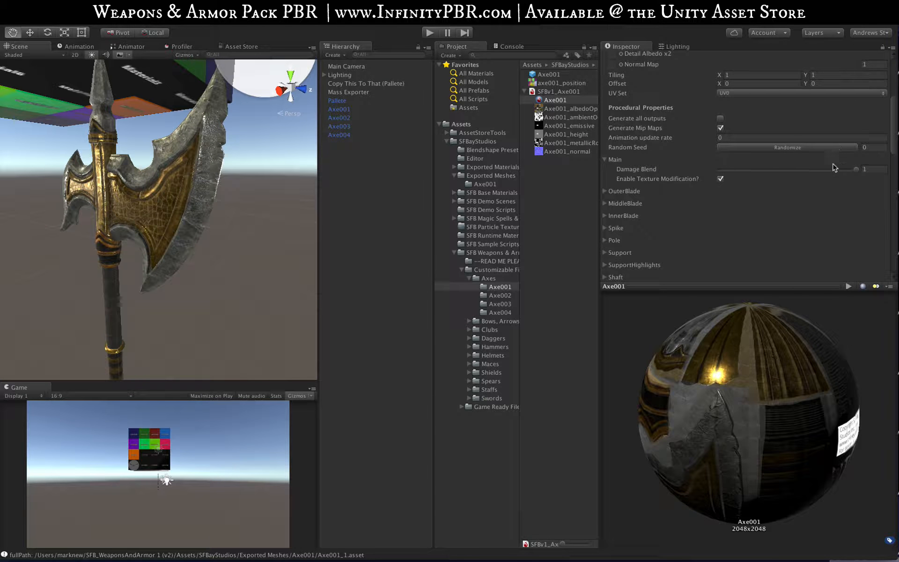
drag(834, 167, 808, 169)
scroll(160, 143, up, 5)
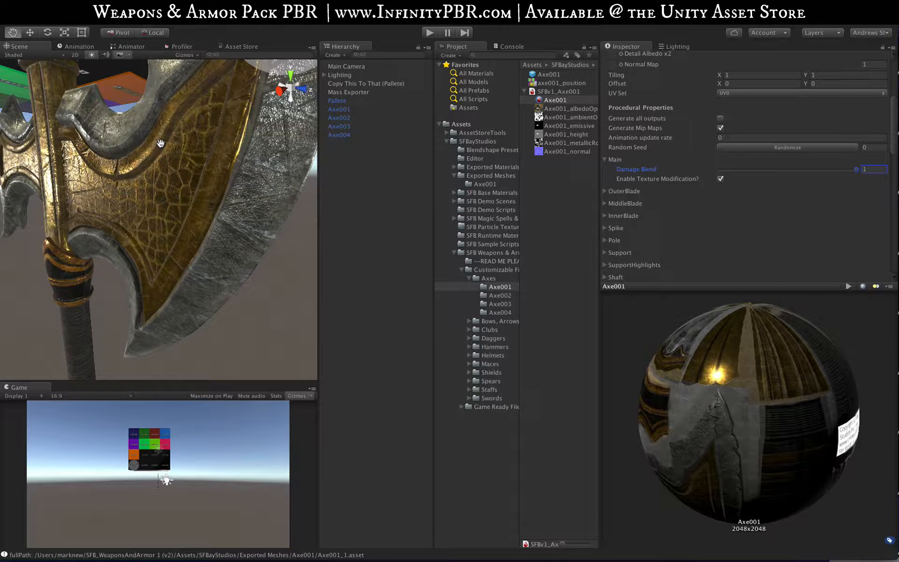
Set Damage Blend back to 0 and keep Enable Texture Modification turned on.
scroll(160, 144, down, 6)
alt+drag(129, 155, 226, 194)
drag(801, 172, 653, 195)
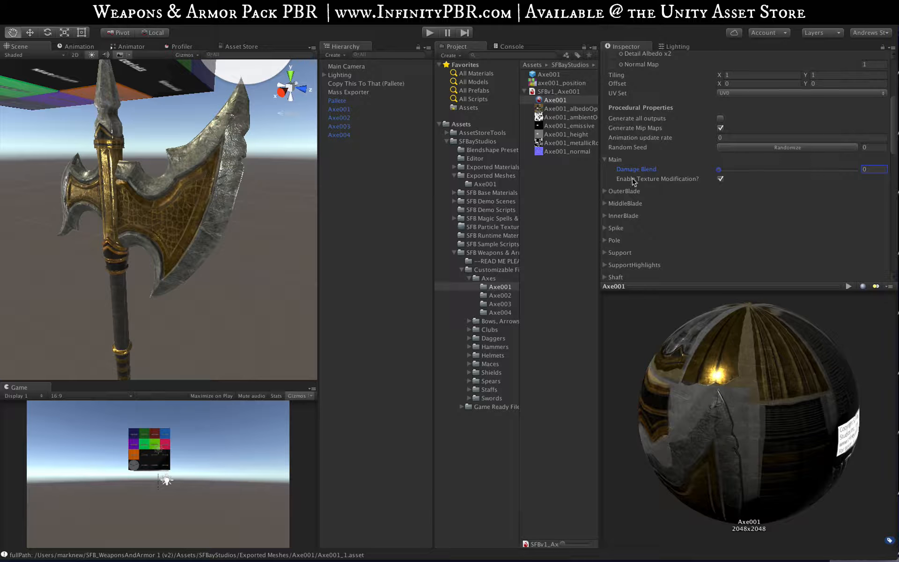
click(720, 179)
Look over the Ground Dirt options and the other dirt, damage and wearing groups of the material.
scroll(614, 202, down, 3)
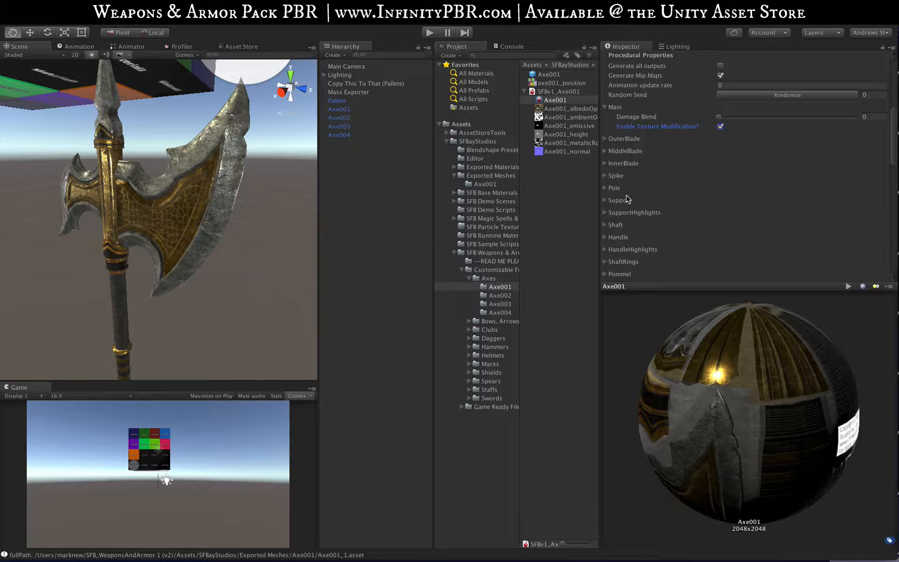
scroll(625, 216, down, 4)
click(616, 227)
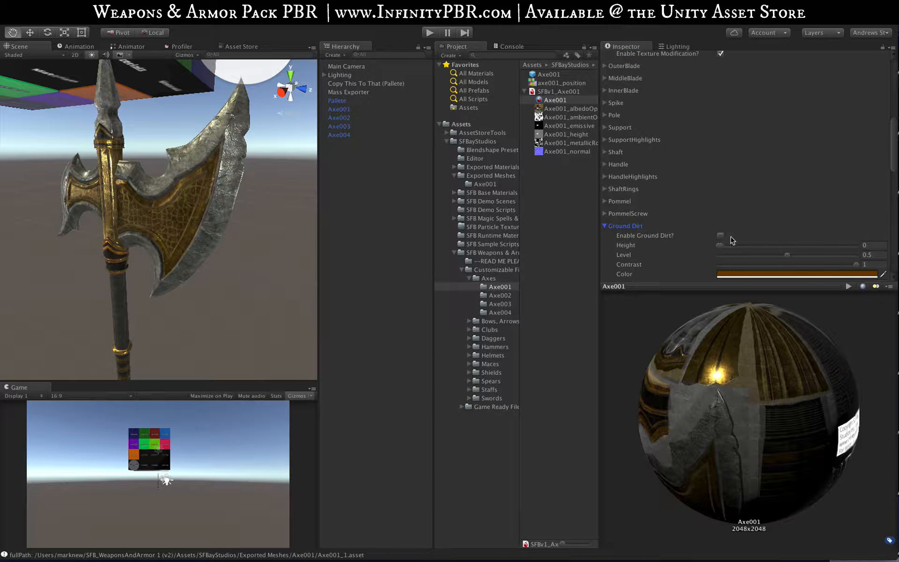
click(603, 227)
scroll(623, 206, down, 3)
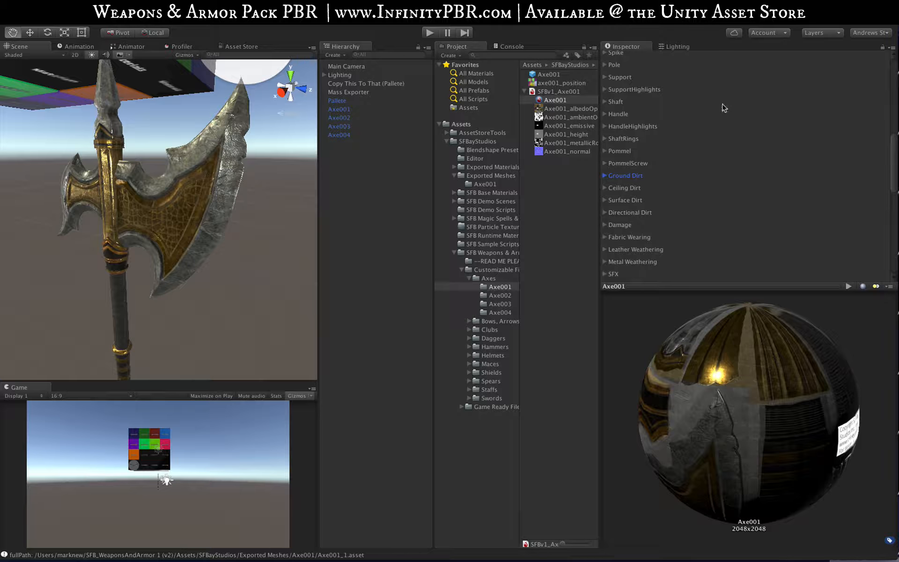
scroll(700, 134, up, 5)
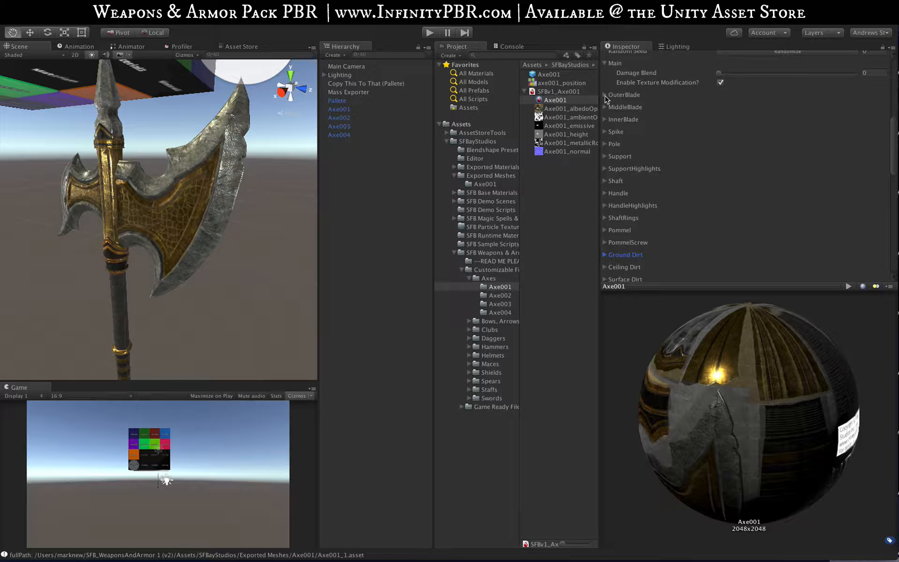
Expand OuterBlade and set Hue to 0.292, Saturation to 0.603, Lightness to 0.483 and Contrast to 0.284.
click(604, 95)
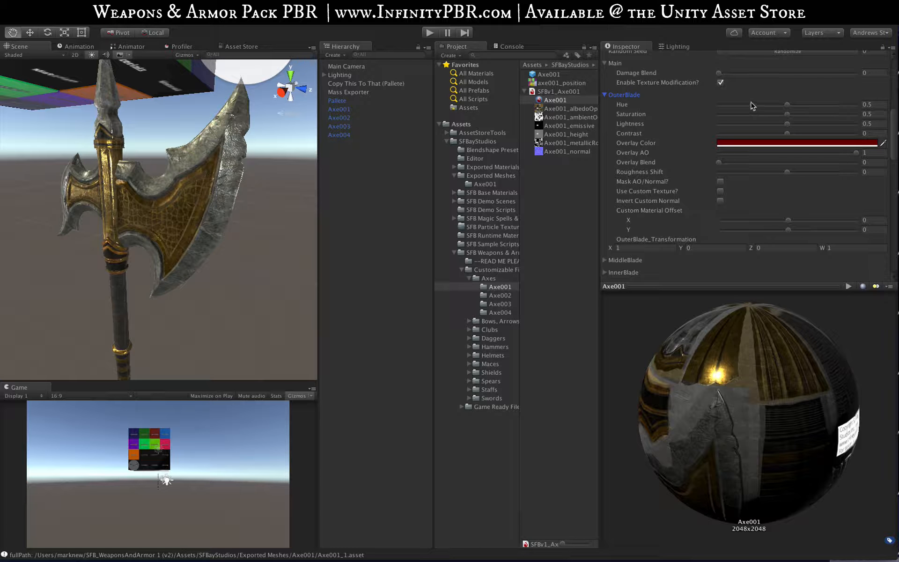
click(810, 105)
click(824, 115)
drag(819, 106, 758, 105)
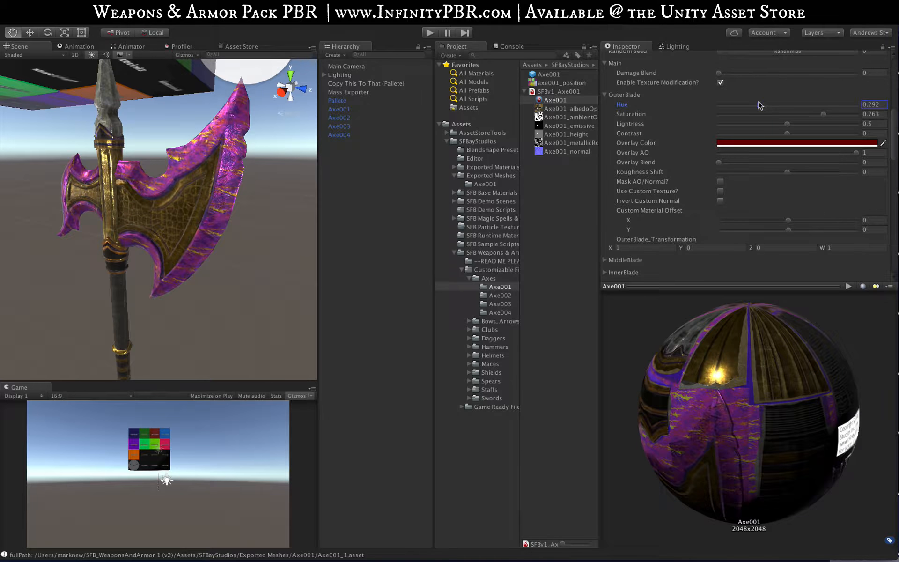
alt+drag(139, 214, 46, 185)
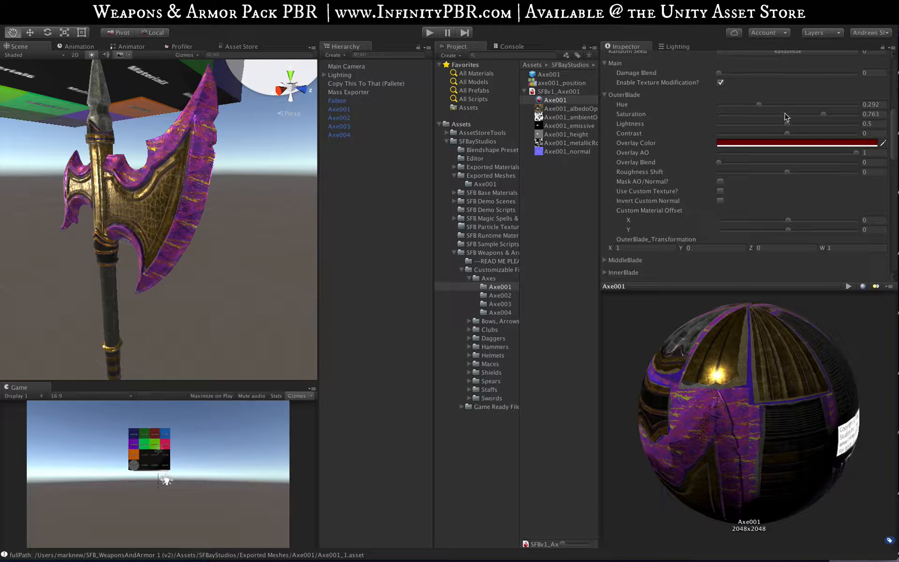
mouse_move(786, 117)
mouse_down()
mouse_move(801, 124)
mouse_move(766, 124)
mouse_move(805, 135)
mouse_move(765, 126)
mouse_move(785, 128)
mouse_up()
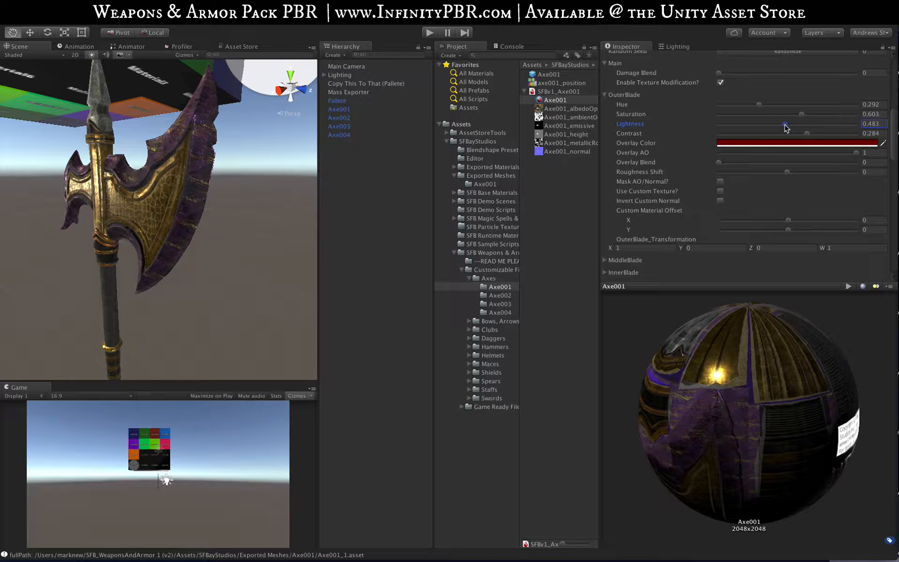
Set the material's Target Width and Target Height to 512 and the outer blade's Saturation to 0.506.
scroll(787, 141, down, 10)
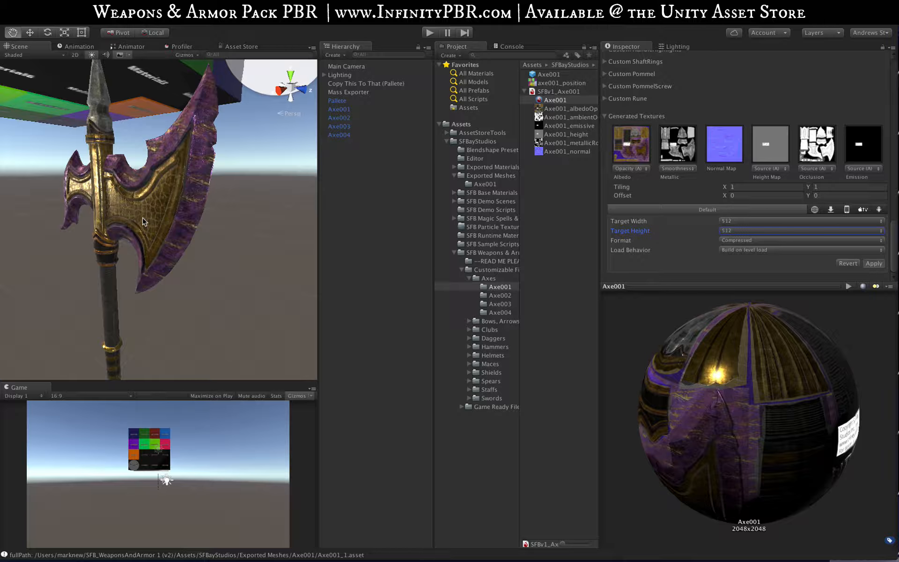
scroll(763, 161, up, 8)
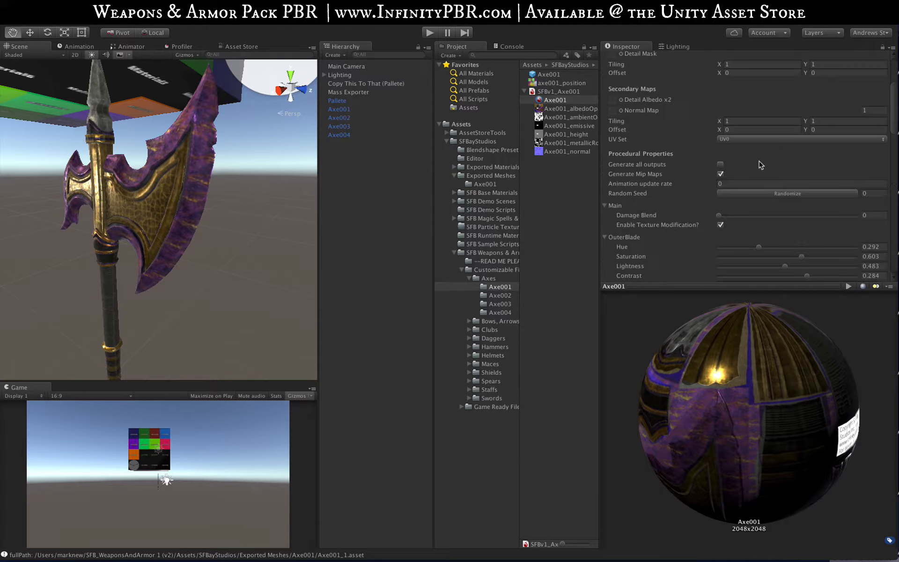
drag(780, 175, 760, 177)
click(789, 185)
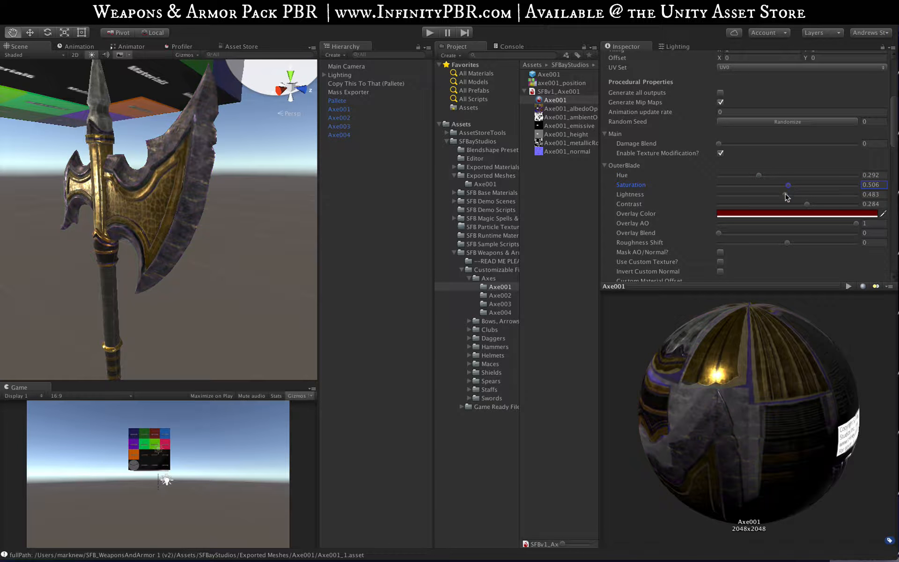
Set the outer blade's Contrast to -0.042, Hue to 0.479, Overlay Blend to 0.529 and Saturation to 0.055.
click(785, 204)
click(785, 176)
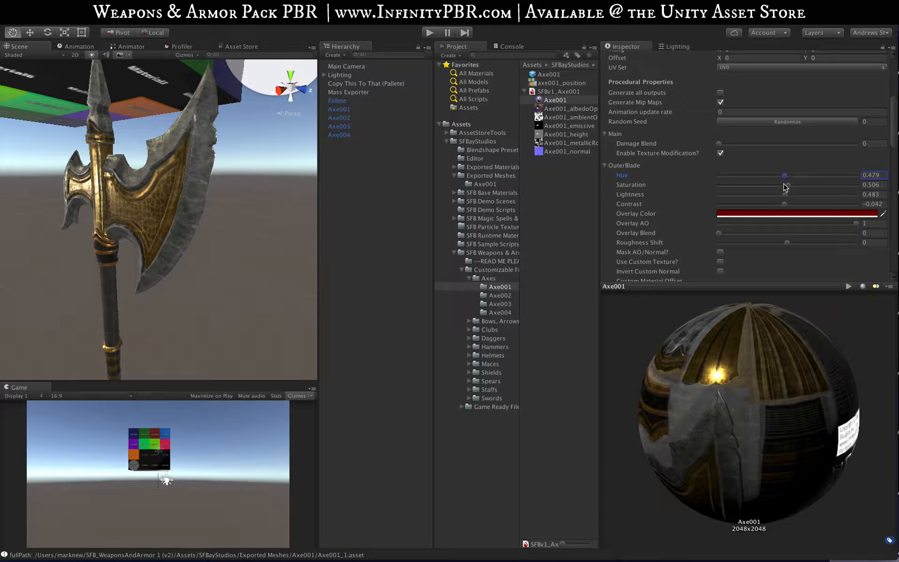
click(783, 185)
drag(766, 235, 792, 236)
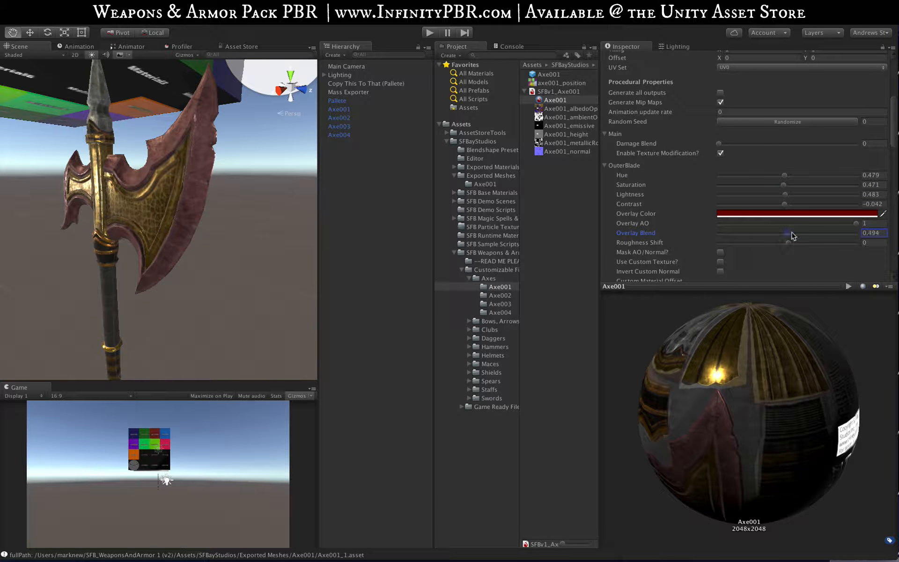
alt+drag(177, 197, 243, 191)
click(726, 184)
Change the outer blade's Overlay Color to dark green 233D23 and view the axe from another angle.
click(810, 214)
mouse_move(589, 143)
mouse_down()
mouse_move(592, 180)
mouse_move(551, 170)
mouse_move(528, 144)
mouse_move(519, 167)
mouse_move(537, 182)
mouse_up()
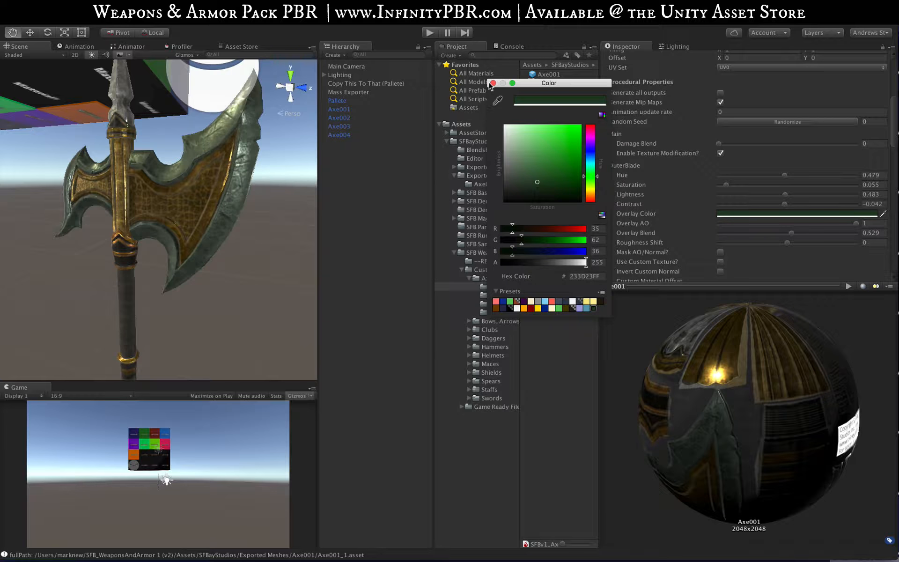
click(493, 83)
alt+drag(171, 208, 198, 199)
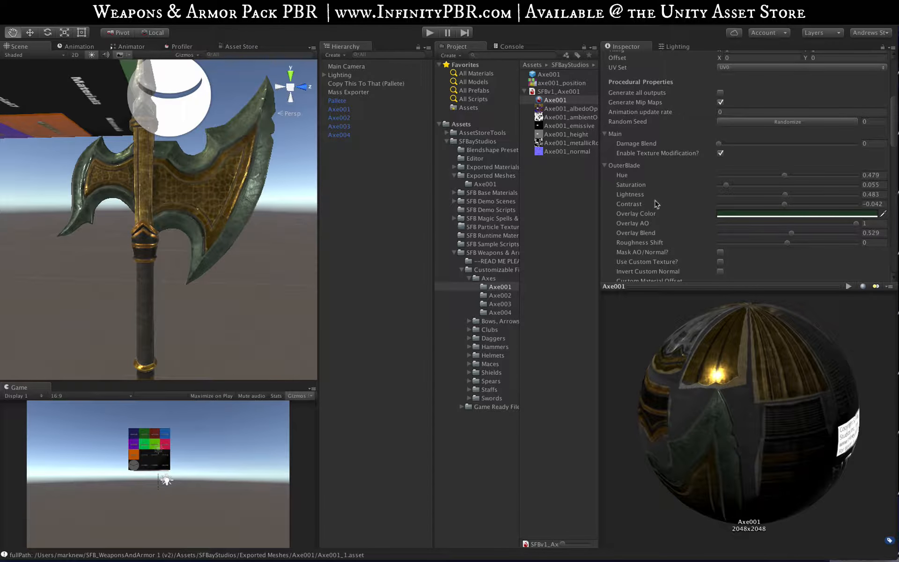
Expand MiddleBlade and set its Hue to 0.222, Lightness to 0.595 and Saturation to 0.28.
scroll(665, 199, down, 5)
scroll(709, 204, down, 5)
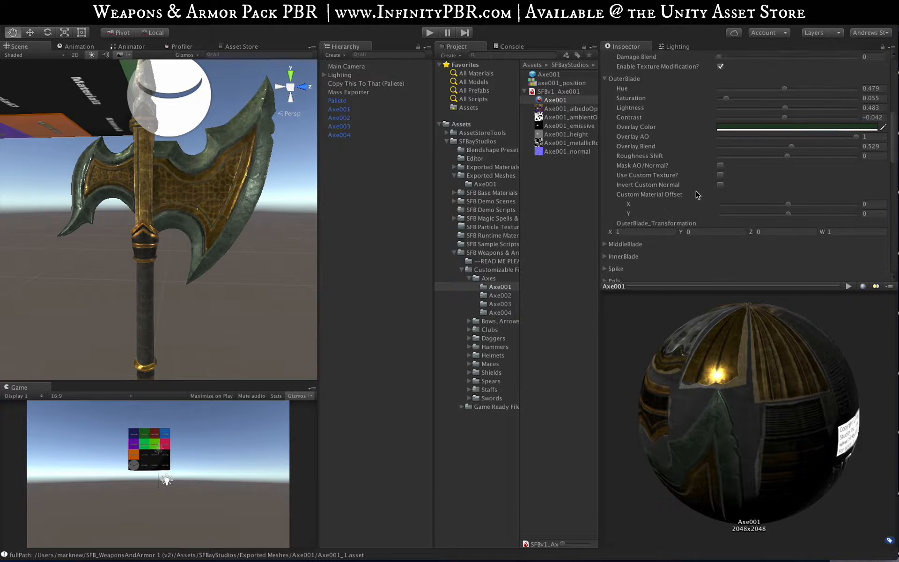
click(604, 181)
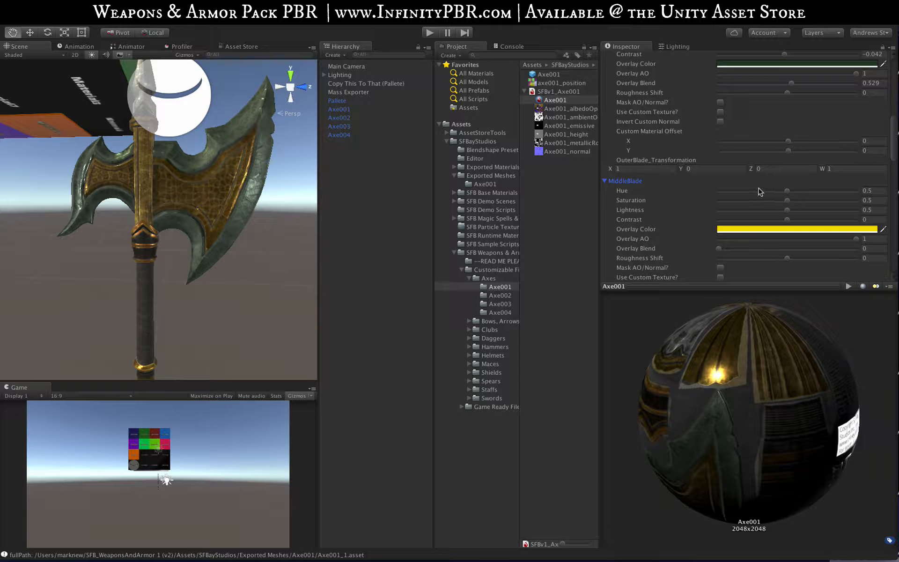
click(758, 191)
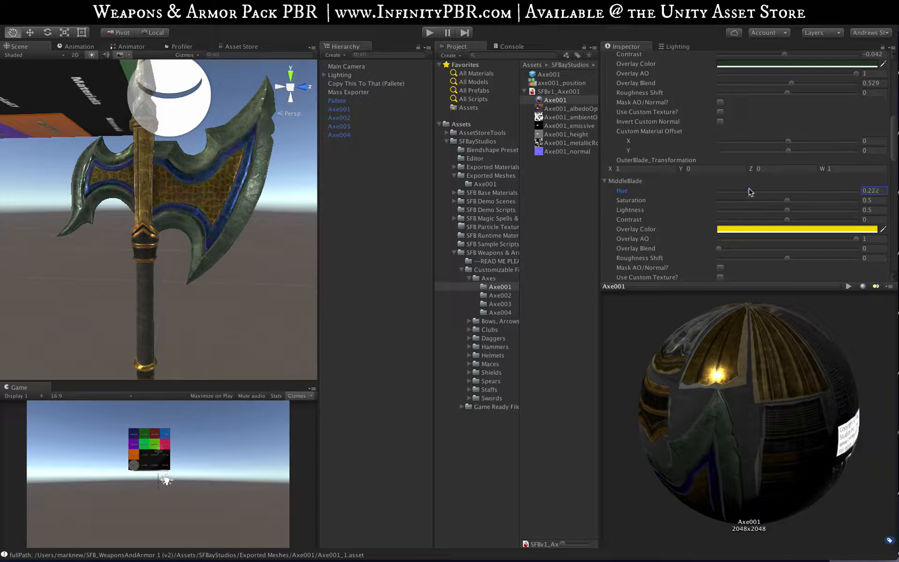
click(800, 210)
drag(773, 200, 758, 200)
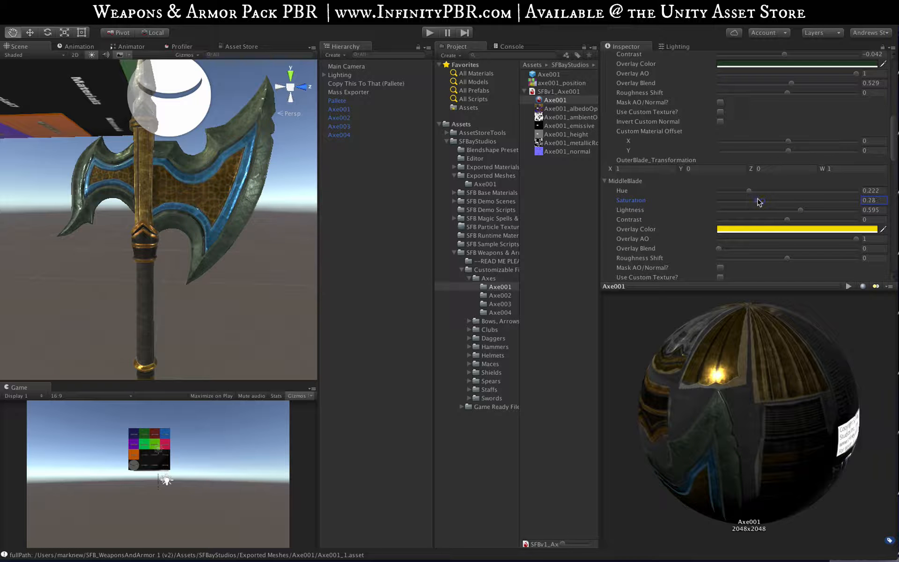
Expand InnerBlade and set its Hue to 0.148 for a green inner blade.
scroll(754, 202, down, 8)
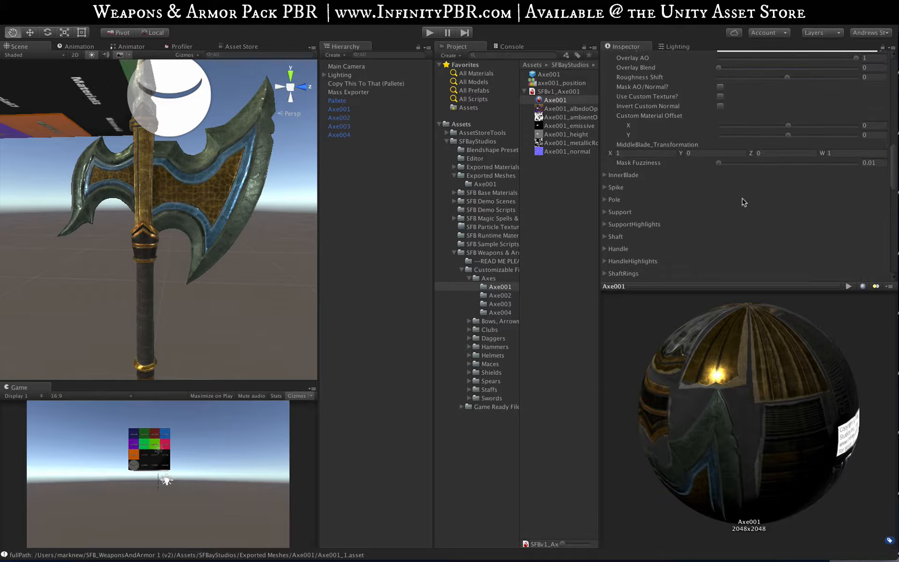
click(605, 175)
click(755, 185)
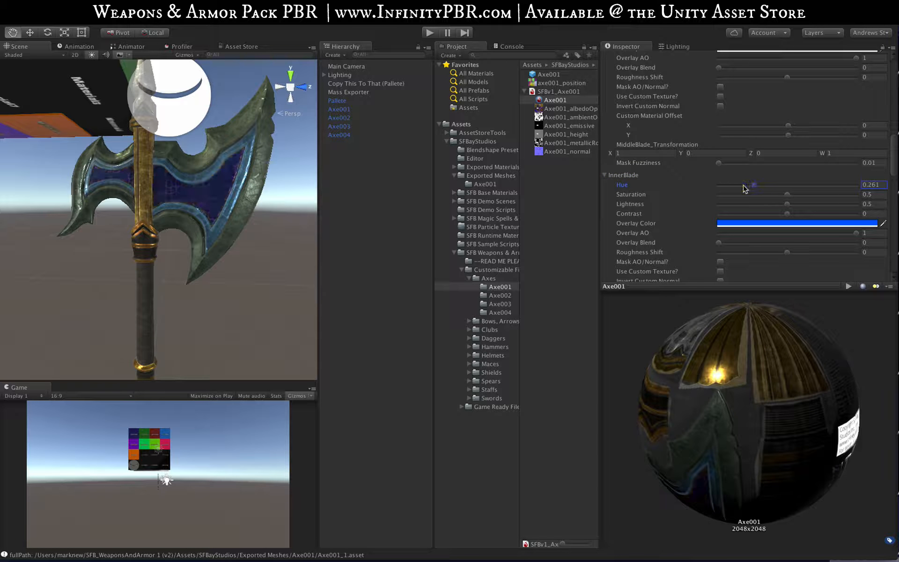
click(739, 186)
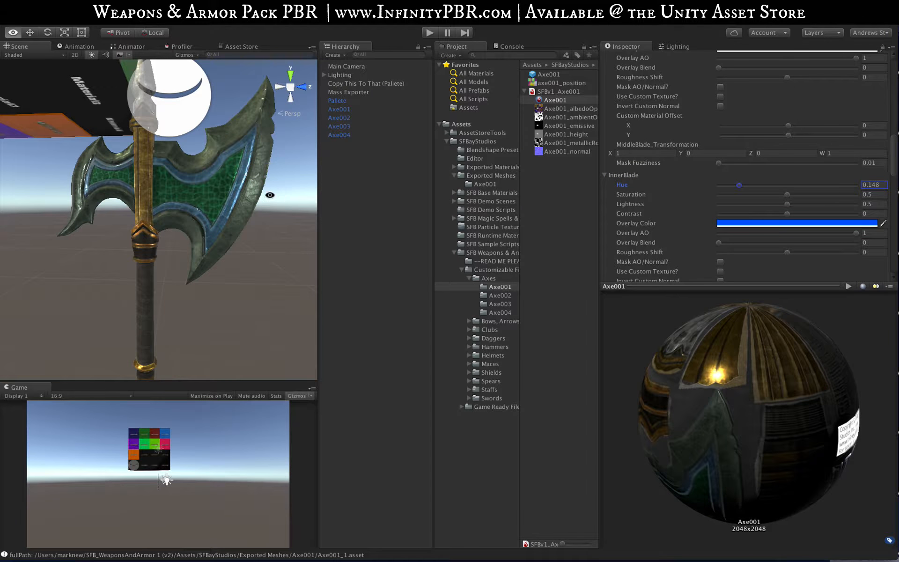
alt+drag(280, 194, 300, 213)
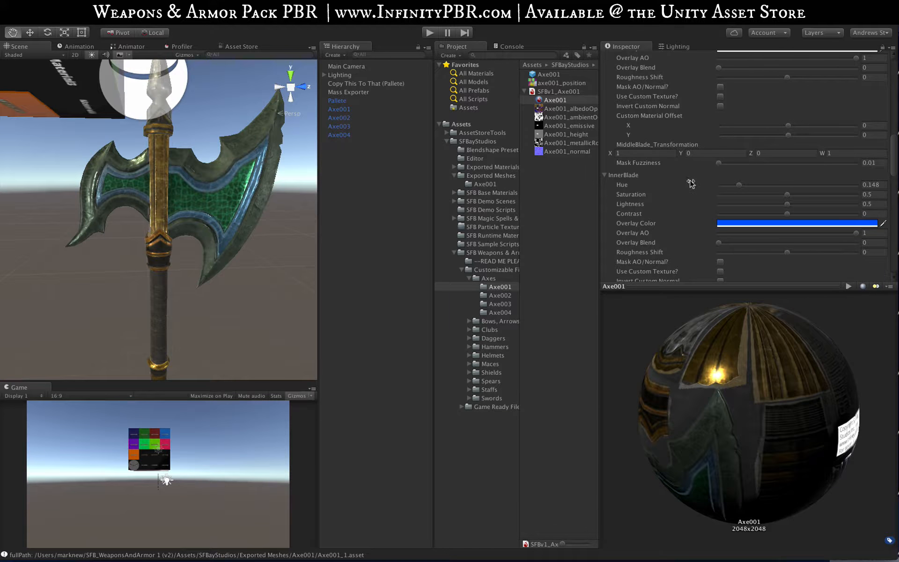
Enable Ground Dirt on the material and set its Roughness to 0.767 and Height to 0.397.
scroll(692, 183, down, 10)
scroll(615, 189, down, 3)
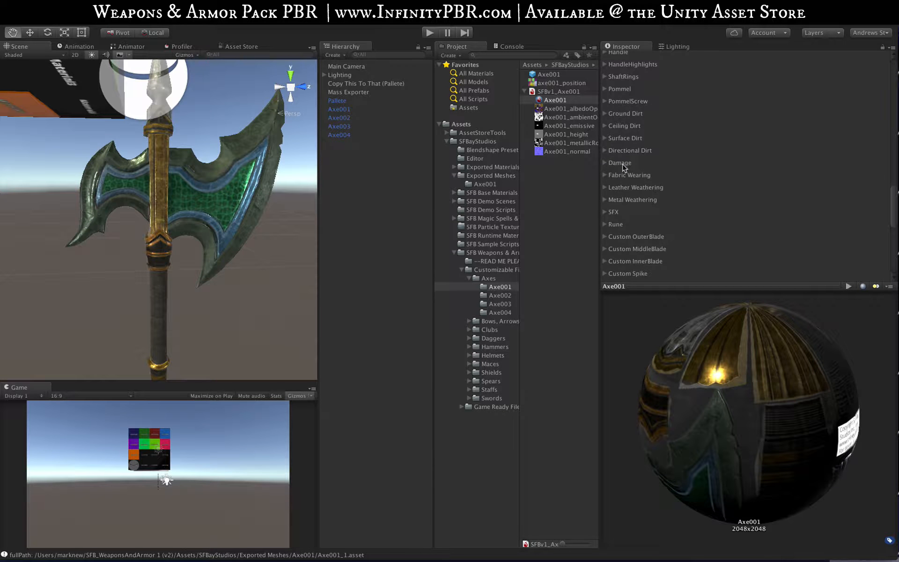
click(603, 113)
click(720, 124)
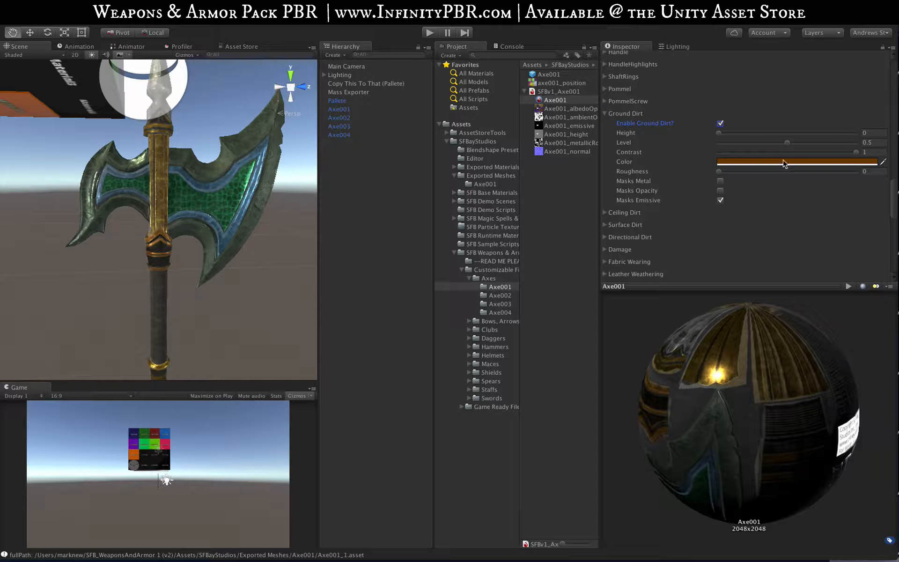
scroll(170, 203, down, 4)
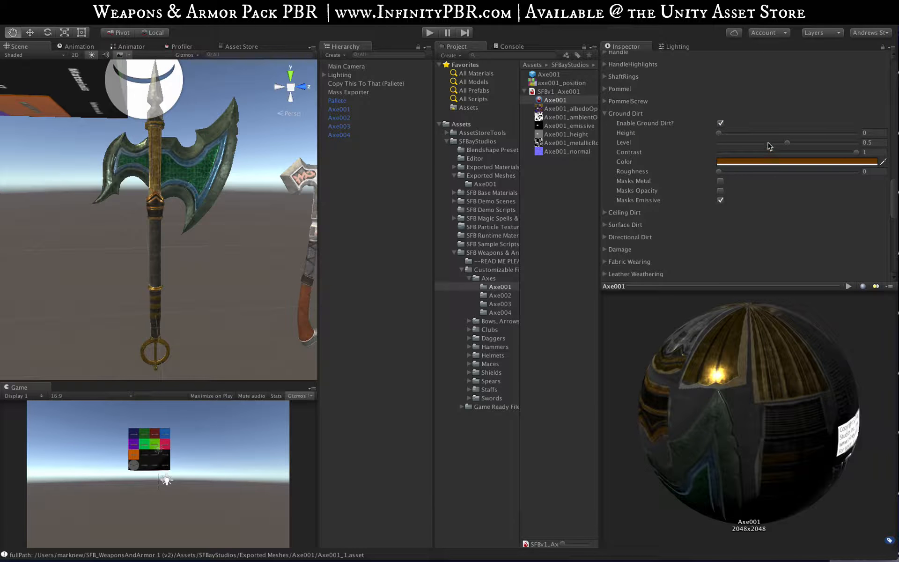
mouse_move(777, 134)
mouse_down()
mouse_move(837, 135)
mouse_move(814, 135)
mouse_up()
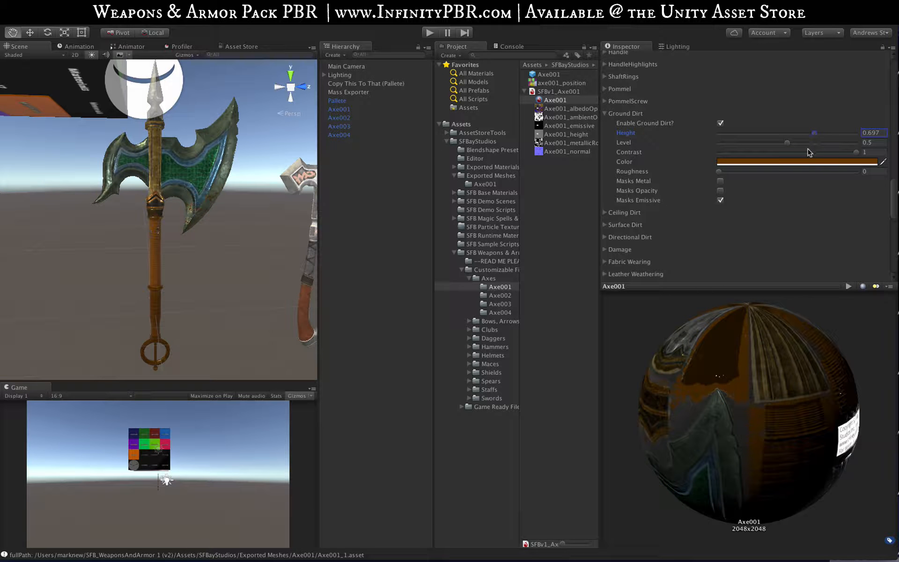
click(824, 171)
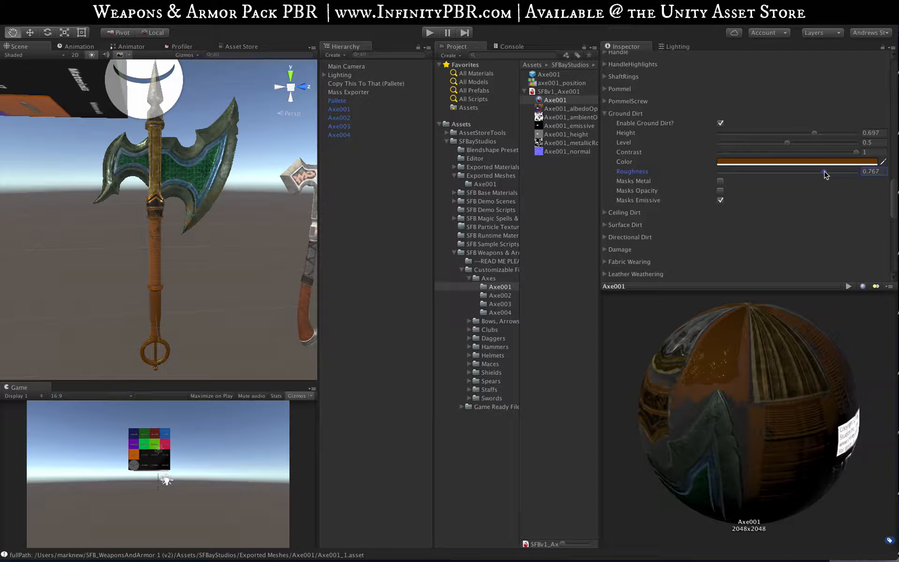
drag(794, 135, 773, 135)
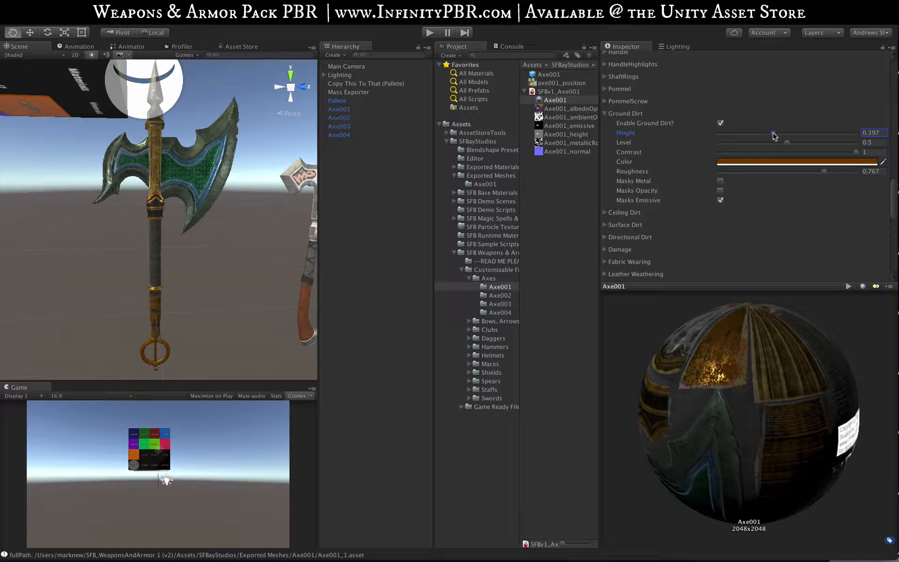
Change the Ground Dirt Color to the dark brown preset 281A0C and collapse the group.
click(790, 161)
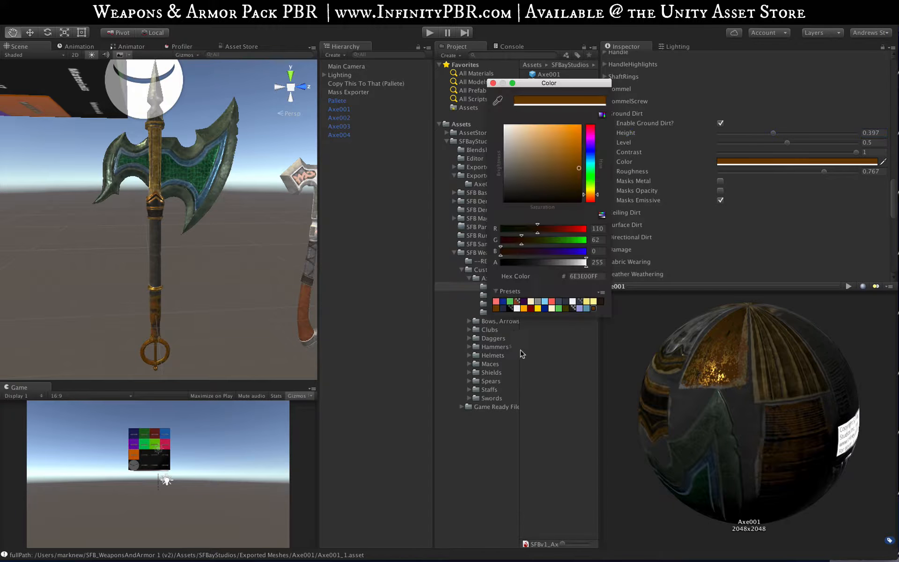
click(598, 301)
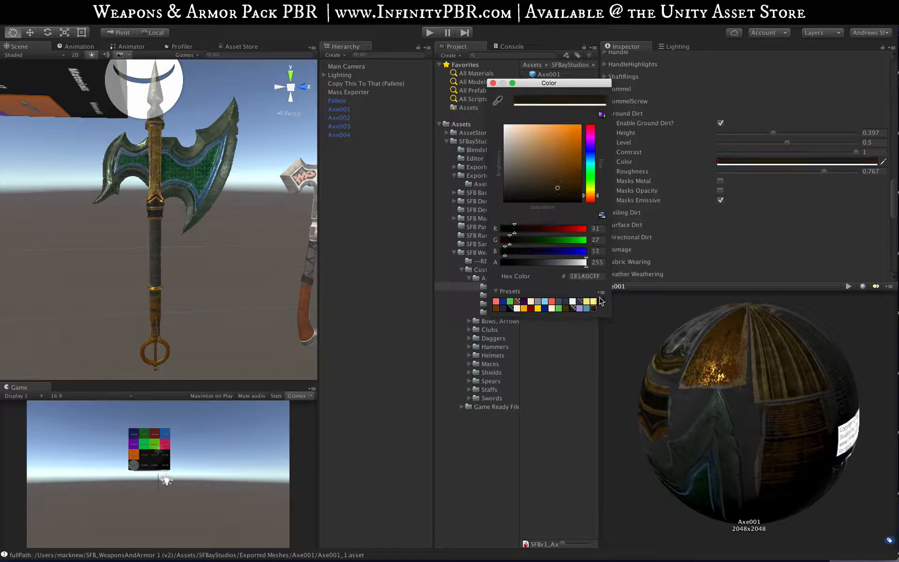
click(492, 82)
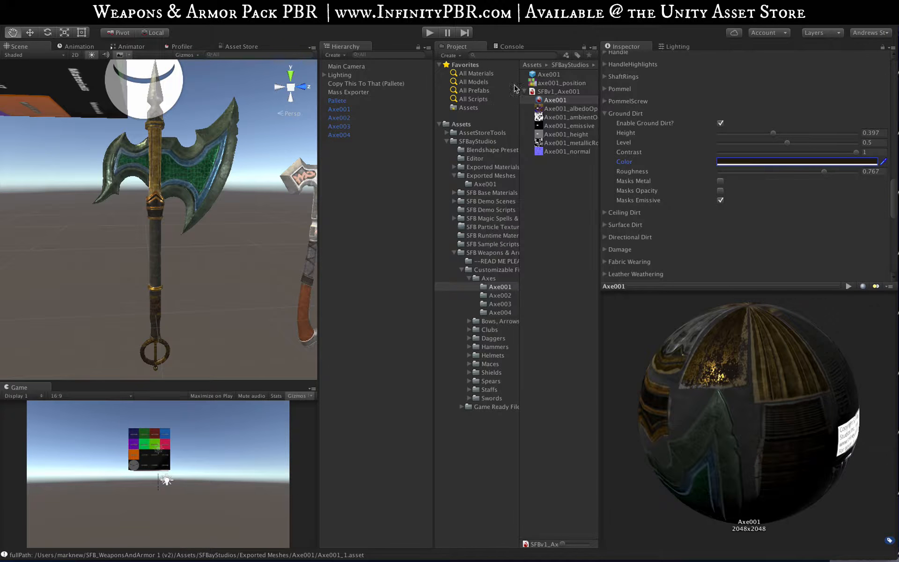
click(720, 123)
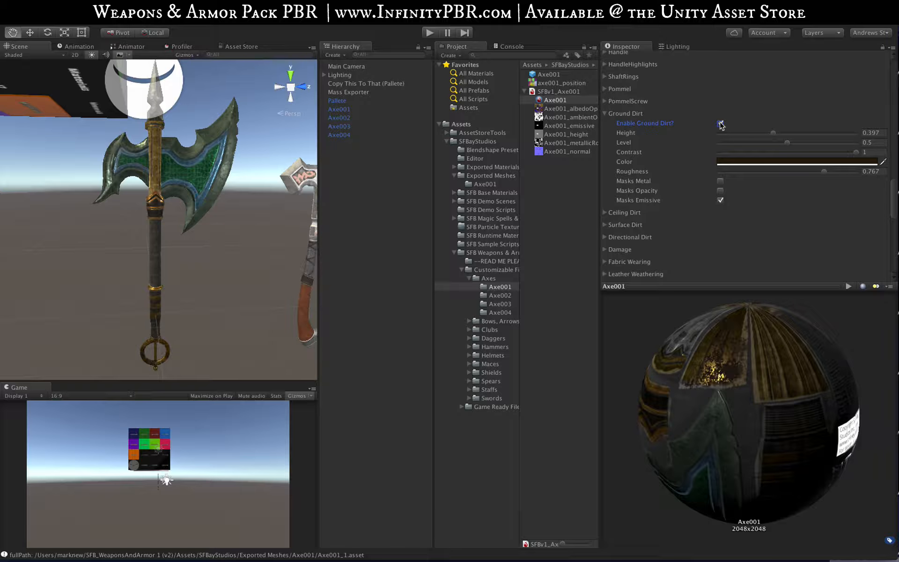
click(613, 114)
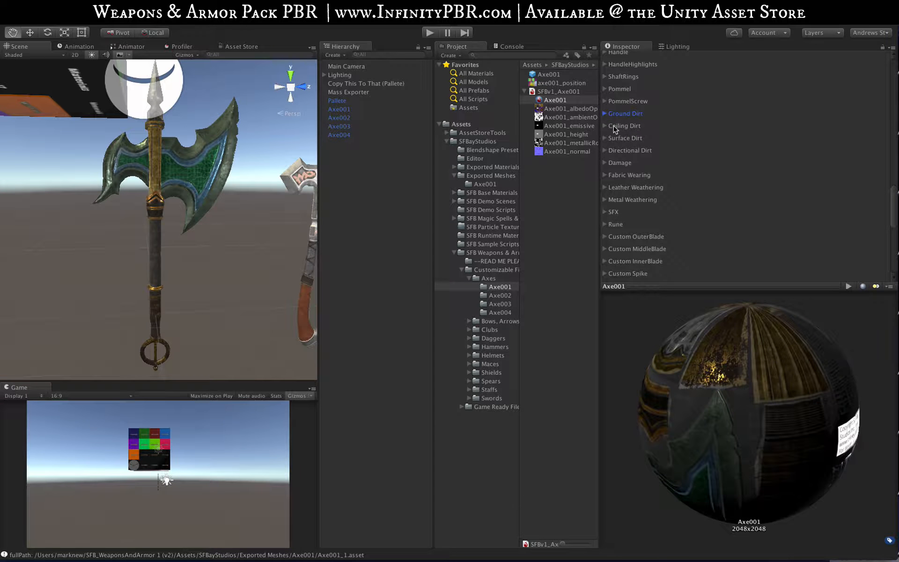
Try Ceiling Dirt with its Height at 0.42, turn it off again and collapse its group.
click(604, 125)
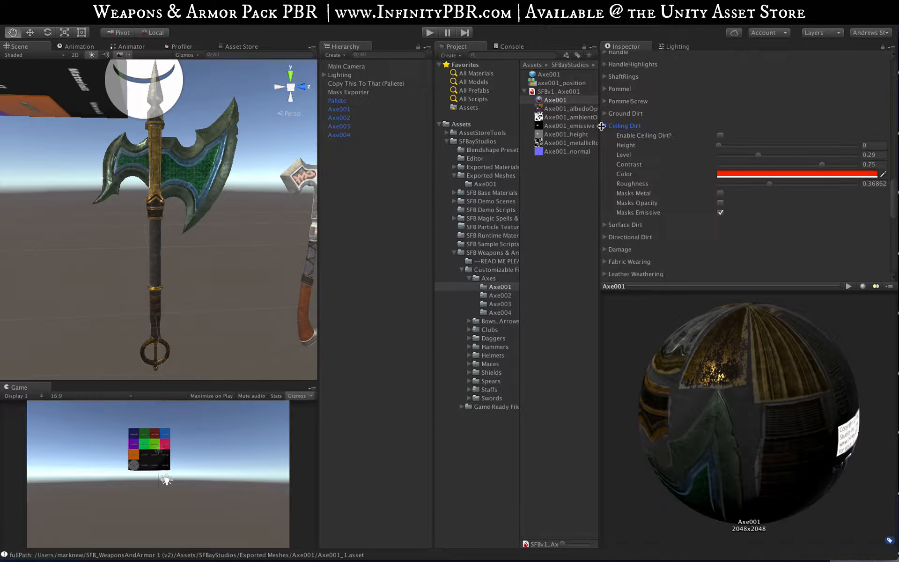
click(719, 135)
drag(804, 146, 777, 148)
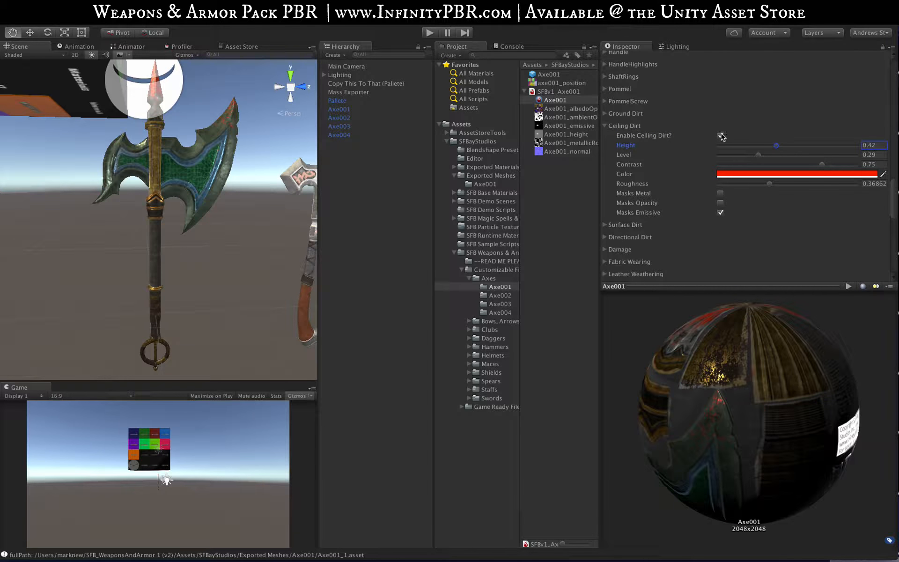
click(605, 125)
Expand and enable Directional Dirt, setting its Height to 0.595.
click(605, 150)
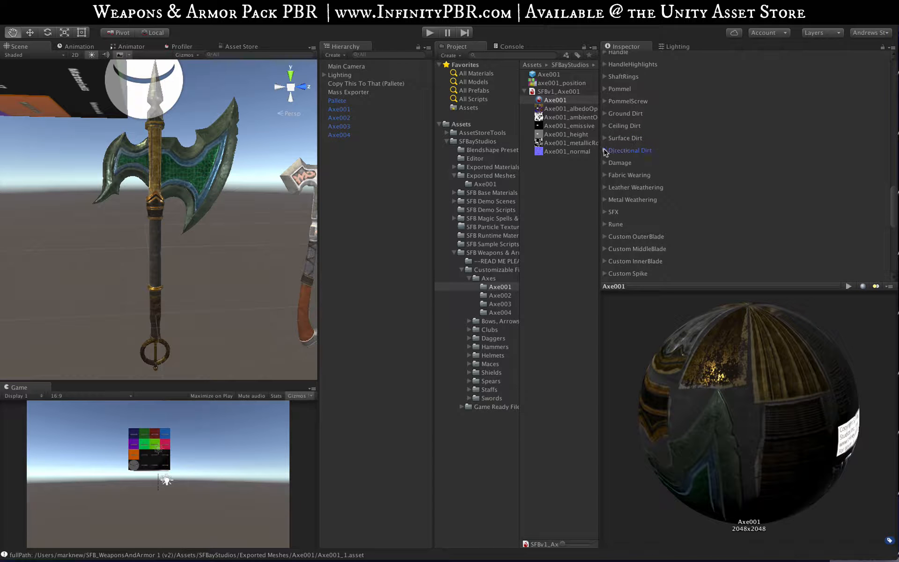
click(720, 161)
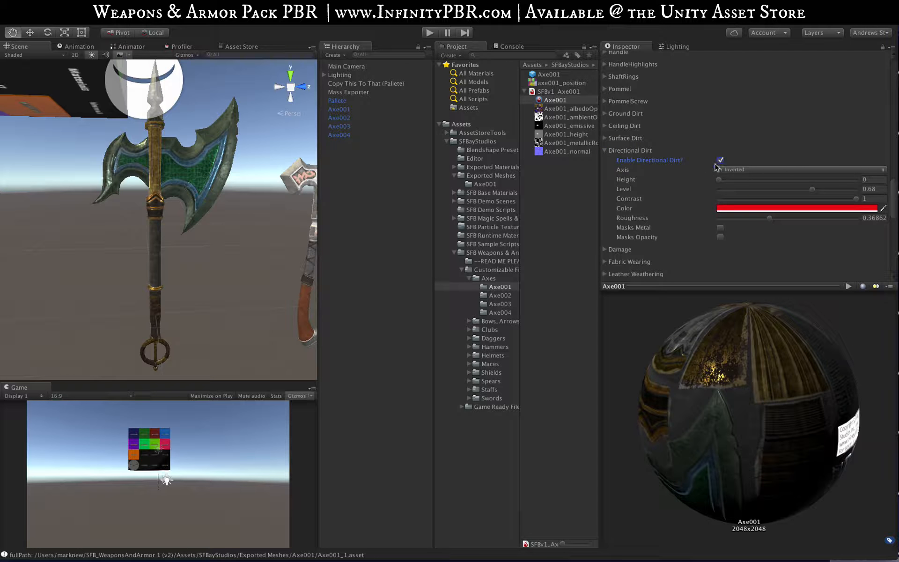
drag(770, 179, 802, 180)
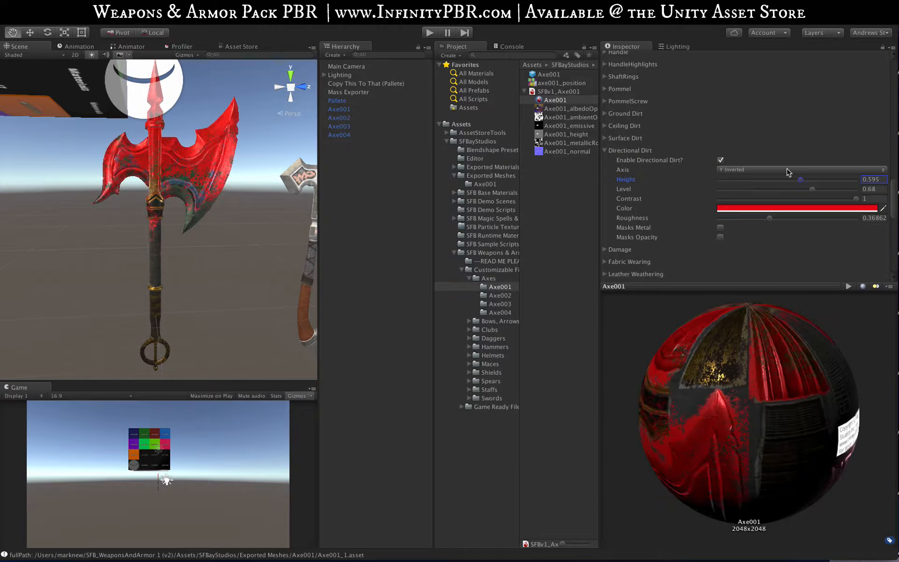
Try the Y and Z axes for Directional Dirt and settle on Z Inverted.
click(787, 170)
click(775, 162)
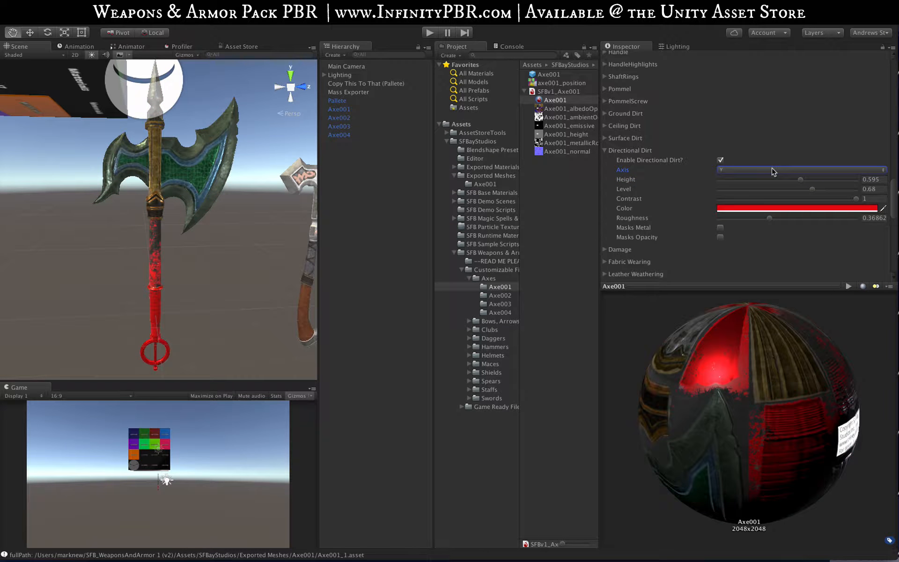
click(773, 171)
click(767, 186)
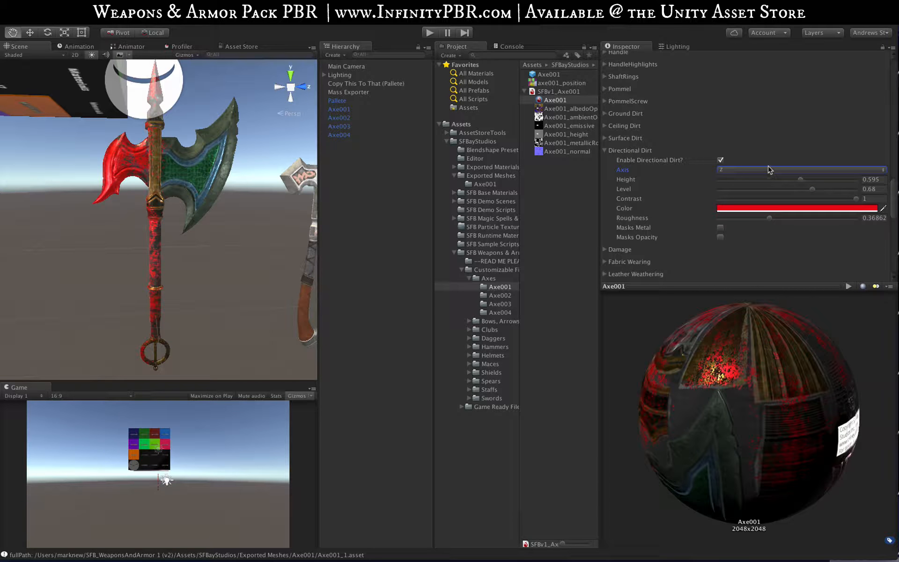
click(766, 170)
click(764, 178)
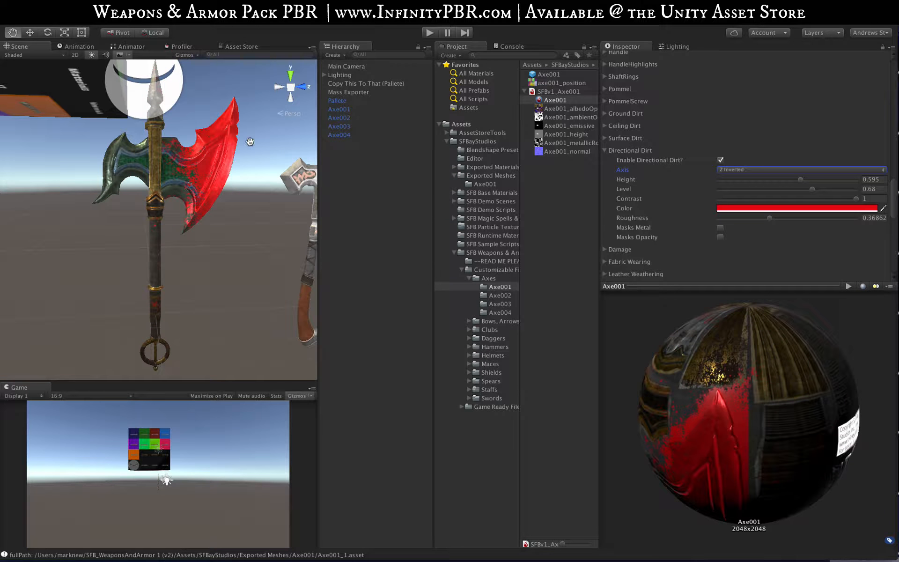
Set Directional Dirt's Height to 0.522, Level to 0.428, Contrast to 0.323, Color to dark red 790008 and Roughness to 0.879.
mouse_move(776, 181)
mouse_down()
mouse_move(758, 181)
mouse_move(779, 192)
mouse_move(764, 201)
mouse_move(791, 182)
mouse_up()
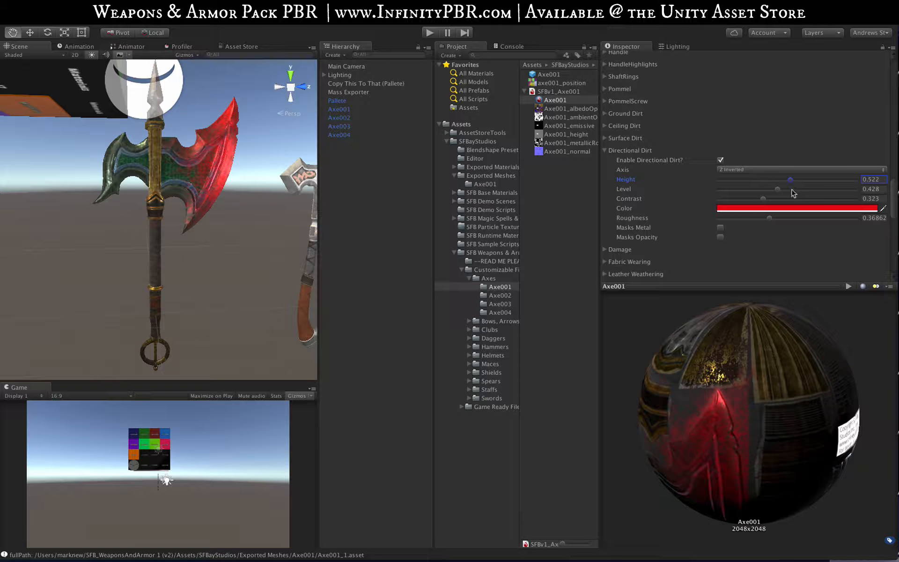
click(790, 209)
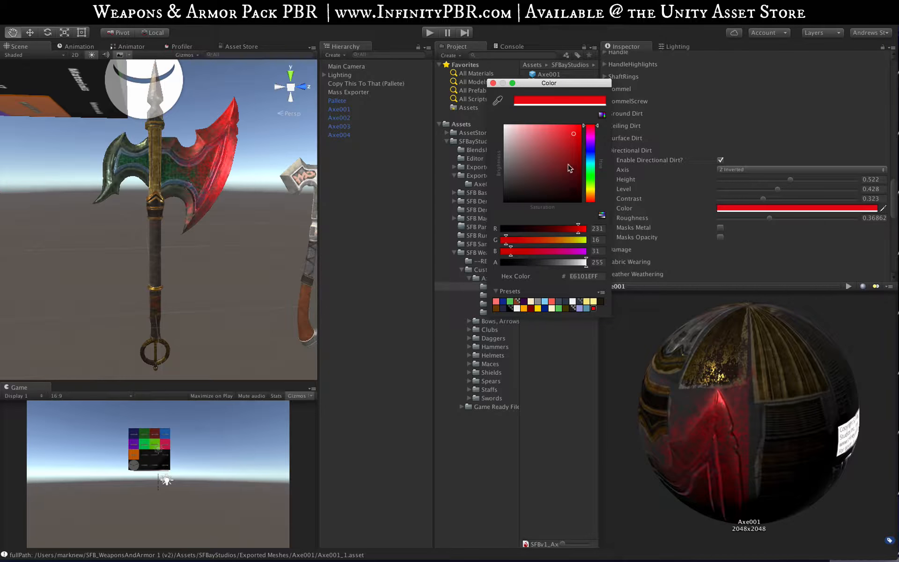
drag(569, 167, 561, 169)
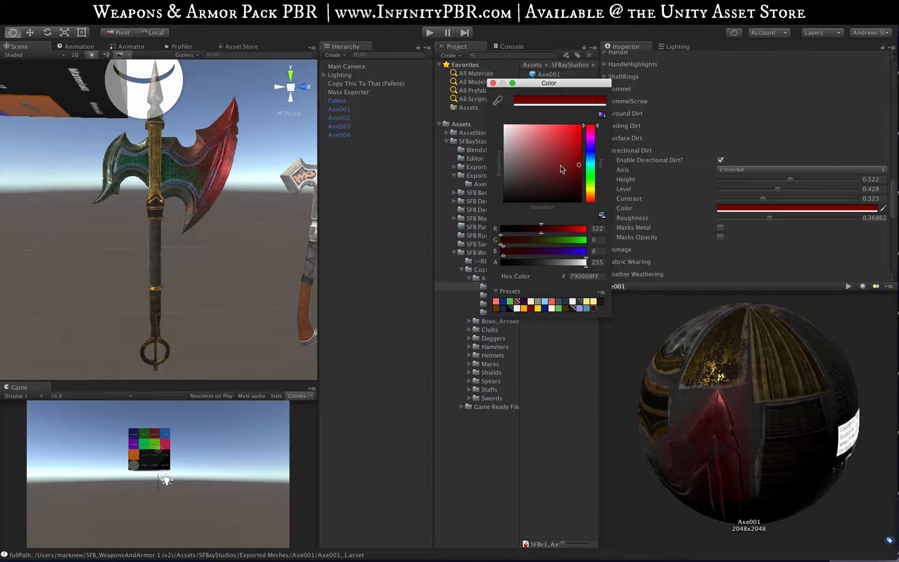
click(492, 84)
click(840, 218)
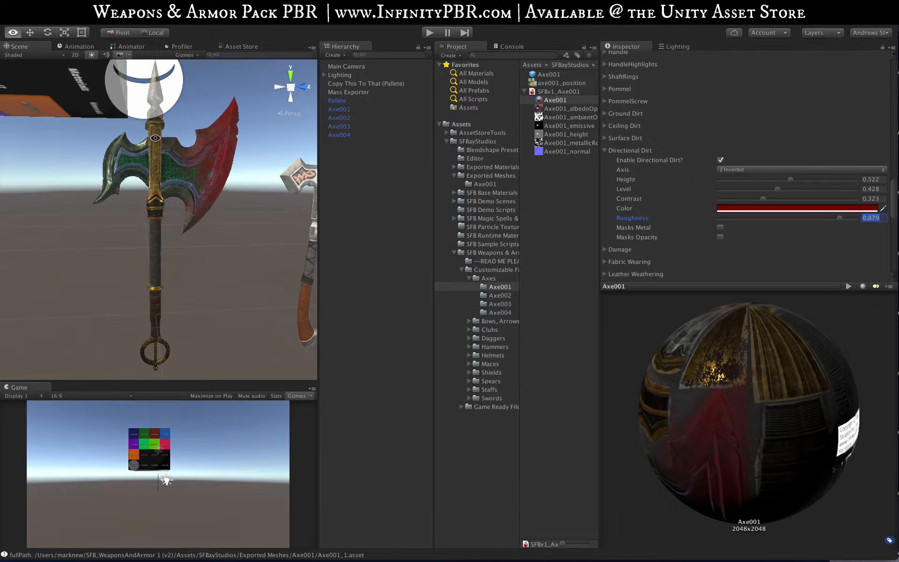
Turn on Masks Metal for Directional Dirt and lower its Roughness to 0.203.
alt+drag(141, 107, 231, 219)
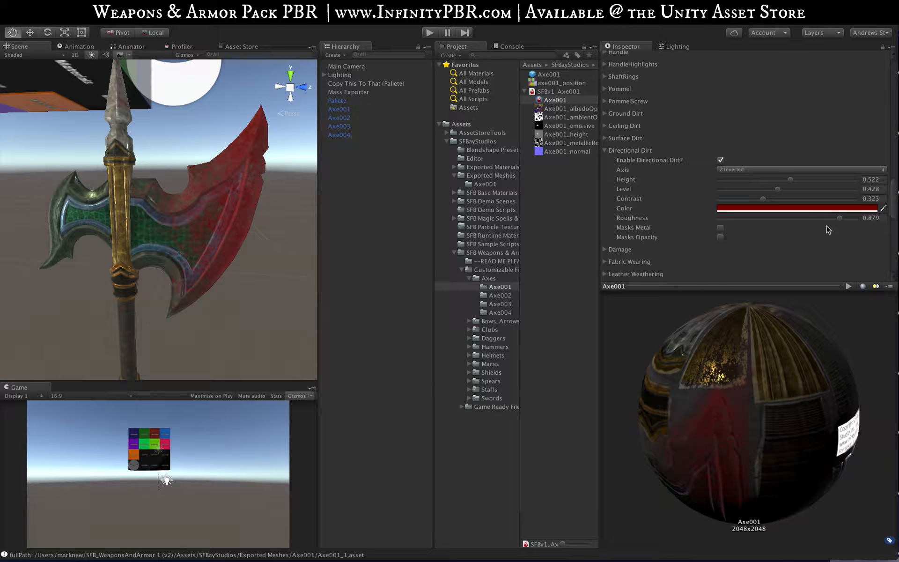
click(719, 227)
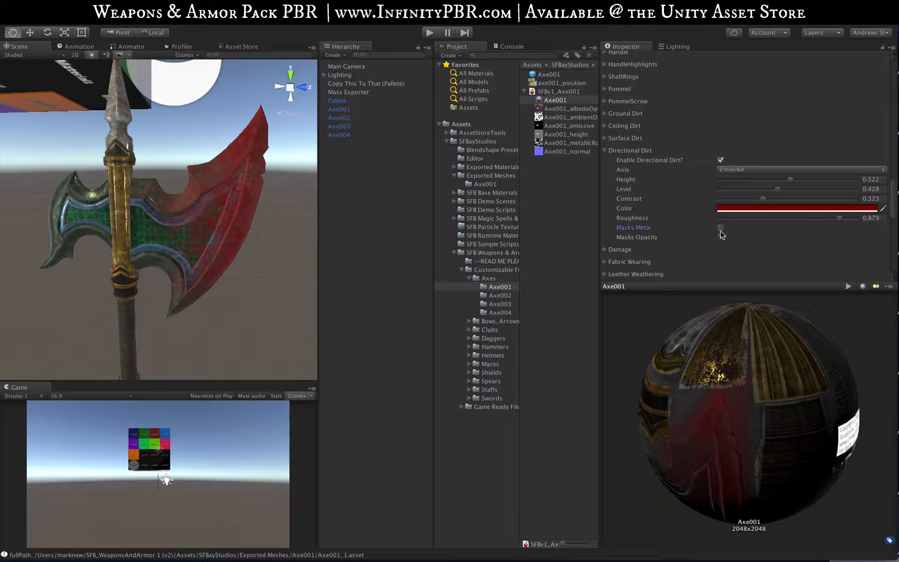
click(756, 219)
drag(756, 219, 747, 219)
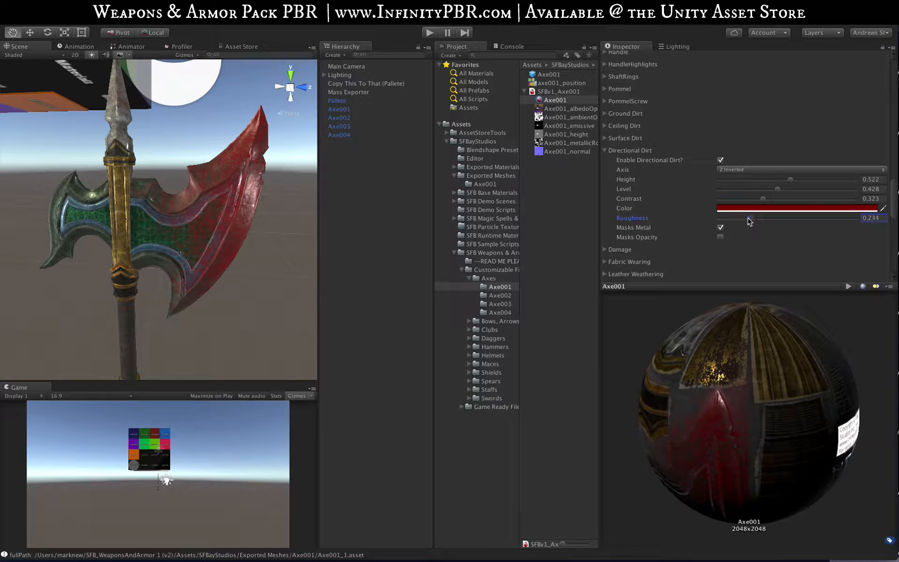
click(720, 227)
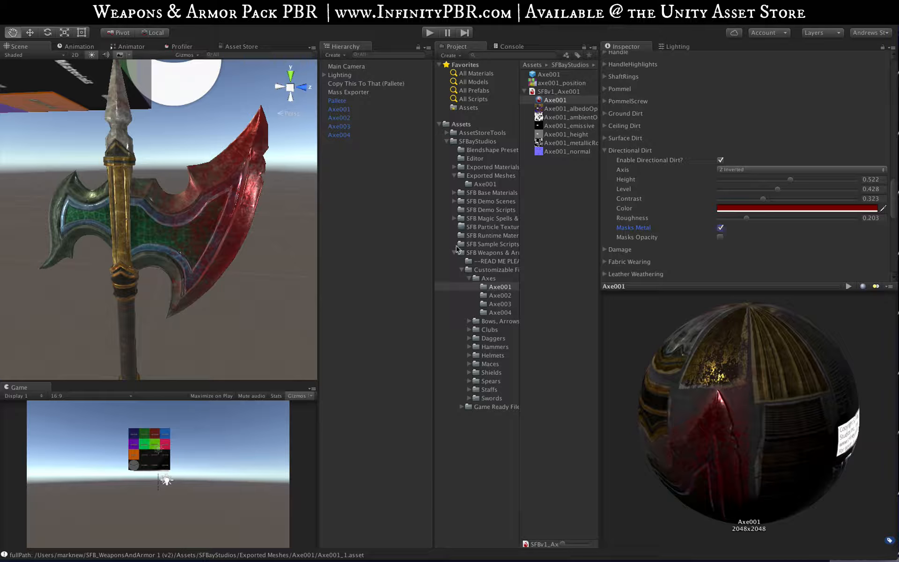
Set Directional Dirt's Level to 0.265, Contrast to 0.654 and Height to 0.584, and collapse its group.
alt+drag(247, 247, 280, 247)
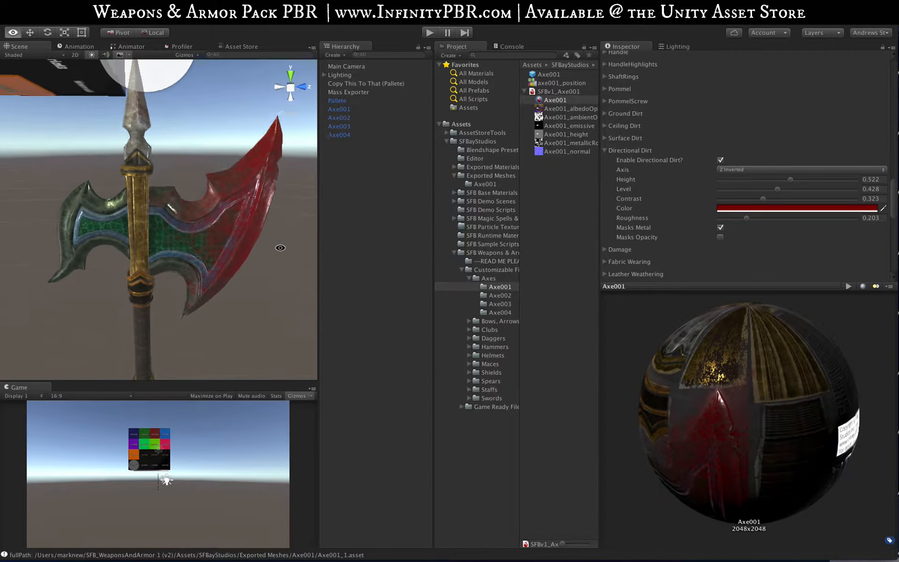
scroll(218, 251, down, 3)
alt+drag(217, 252, 216, 201)
scroll(217, 201, down, 5)
scroll(216, 201, up, 4)
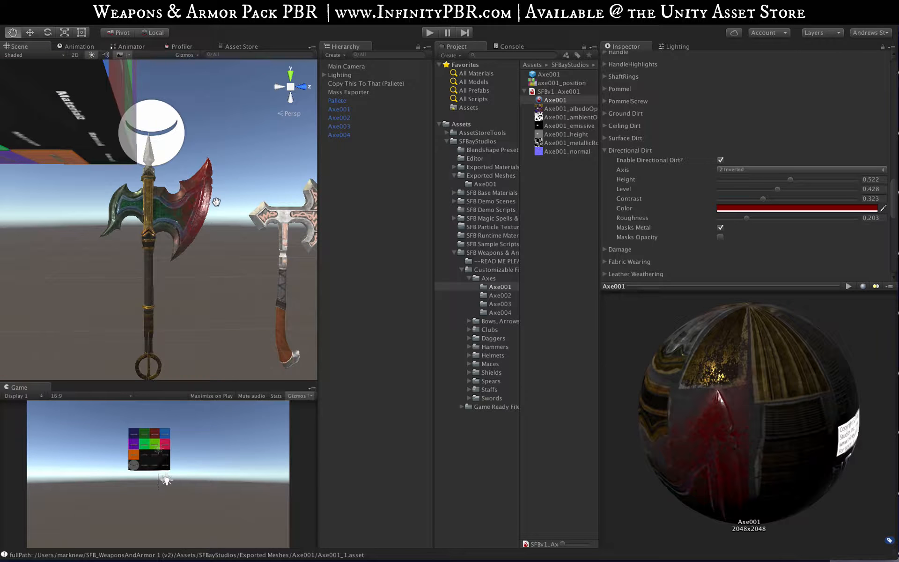
click(754, 189)
click(760, 199)
drag(762, 199, 800, 198)
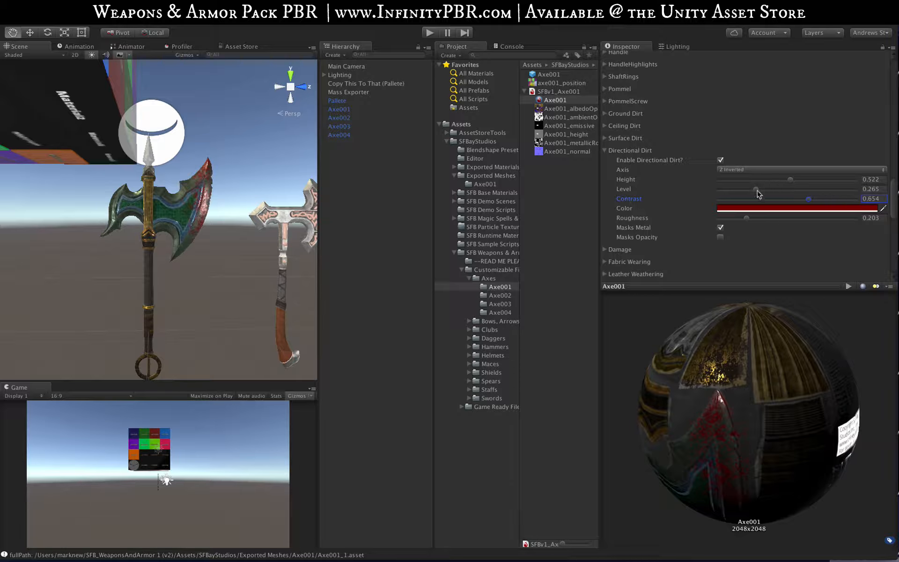
drag(790, 181, 799, 183)
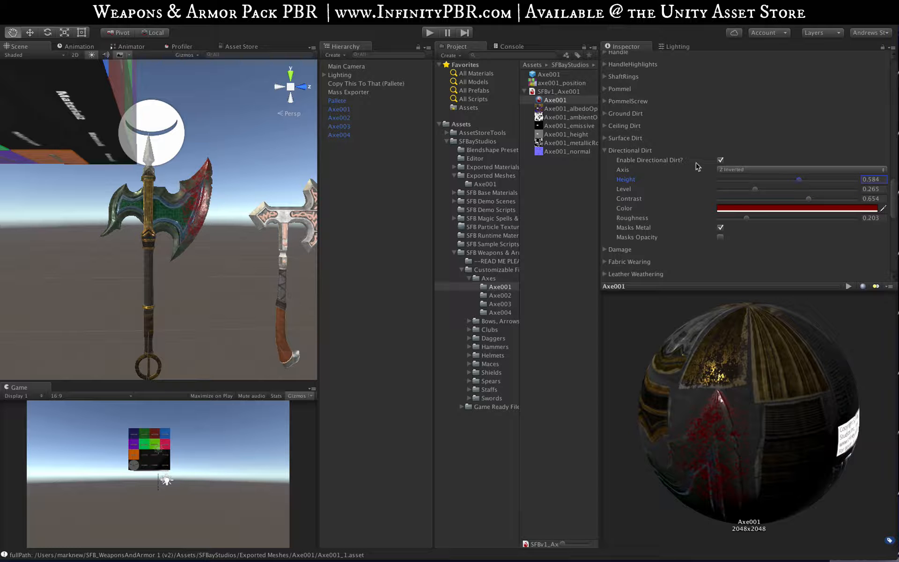
click(606, 150)
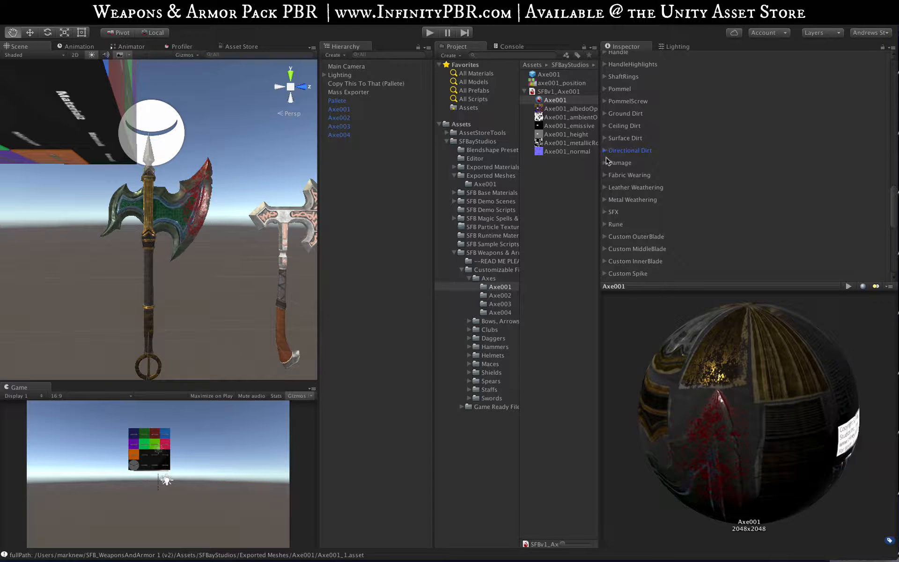
Expand Surface Dirt, set its Color to bright purple C600FF and enable it.
click(602, 138)
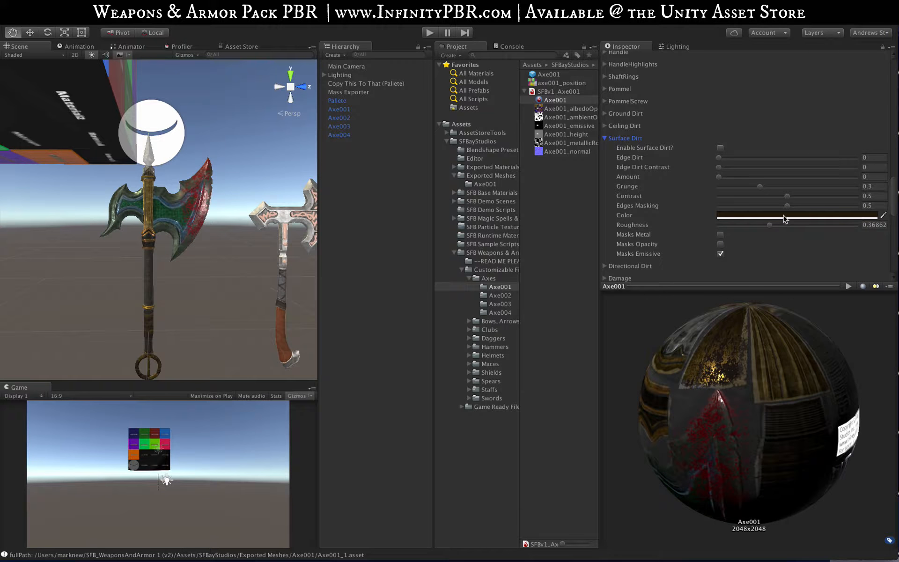
click(784, 217)
drag(575, 229, 602, 227)
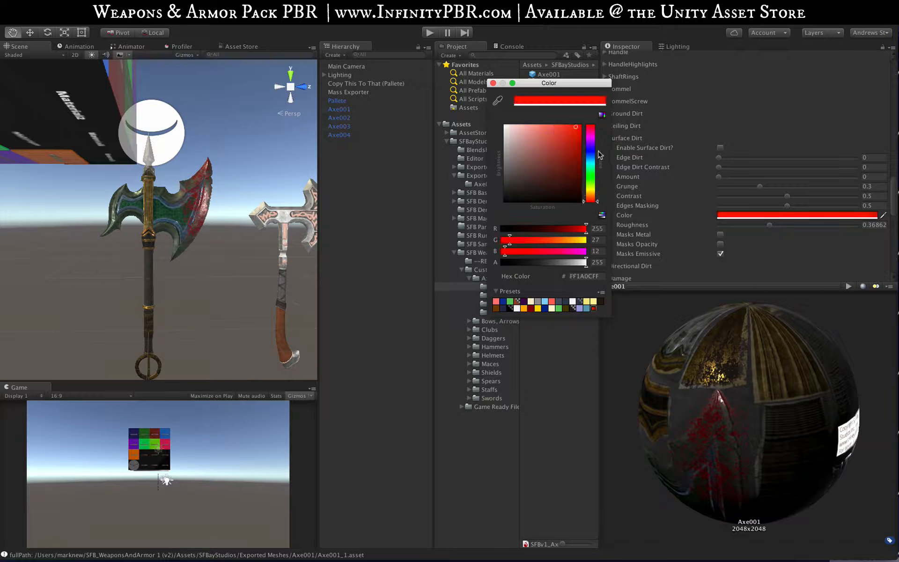
click(590, 141)
drag(565, 143, 581, 124)
click(492, 83)
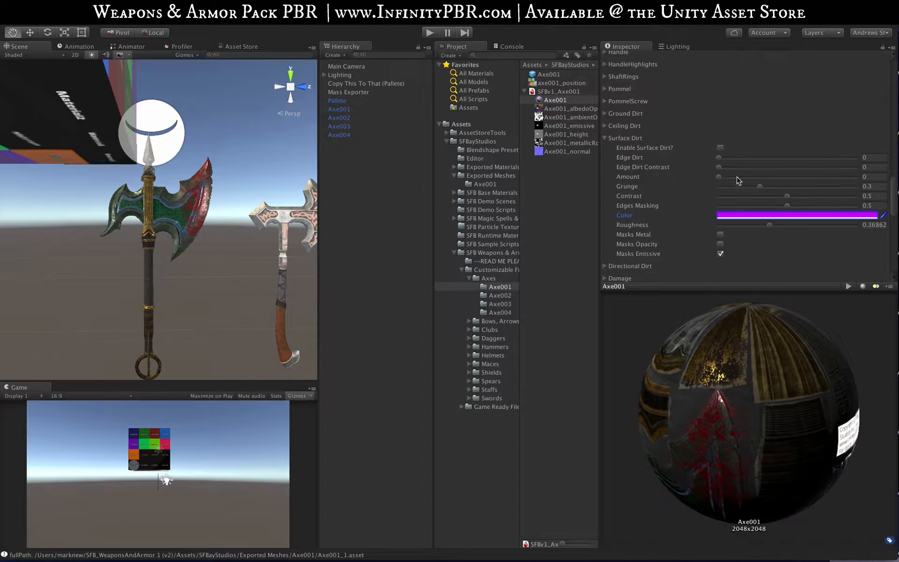
click(720, 148)
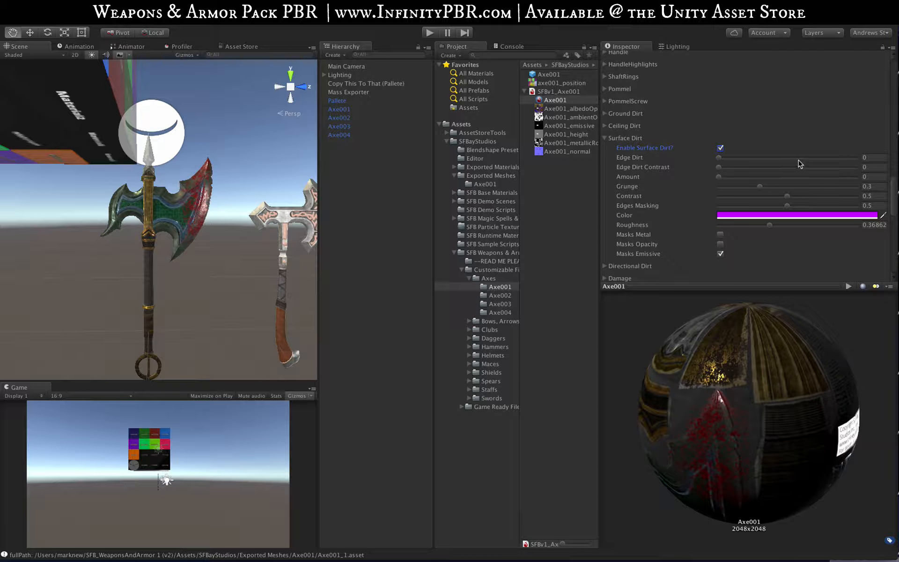
Set Surface Dirt's Edge Dirt to 0.701 and Amount to 0.697.
drag(798, 158, 817, 158)
scroll(208, 200, up, 5)
scroll(208, 200, down, 5)
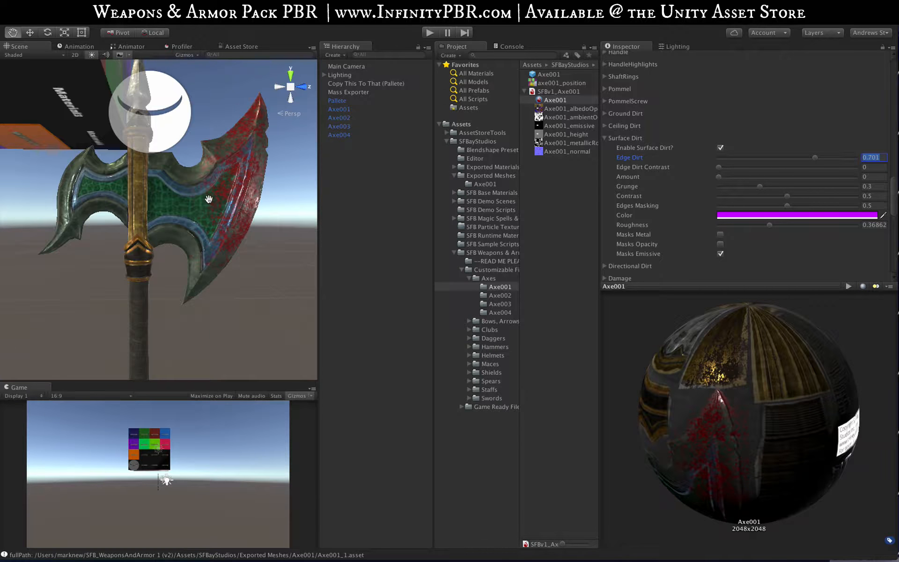
alt+drag(209, 199, 221, 214)
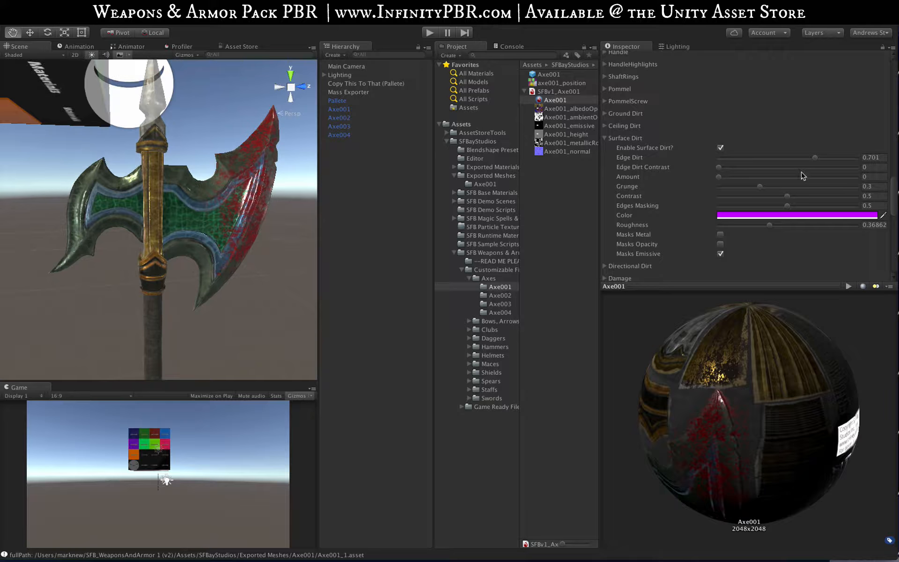
click(774, 177)
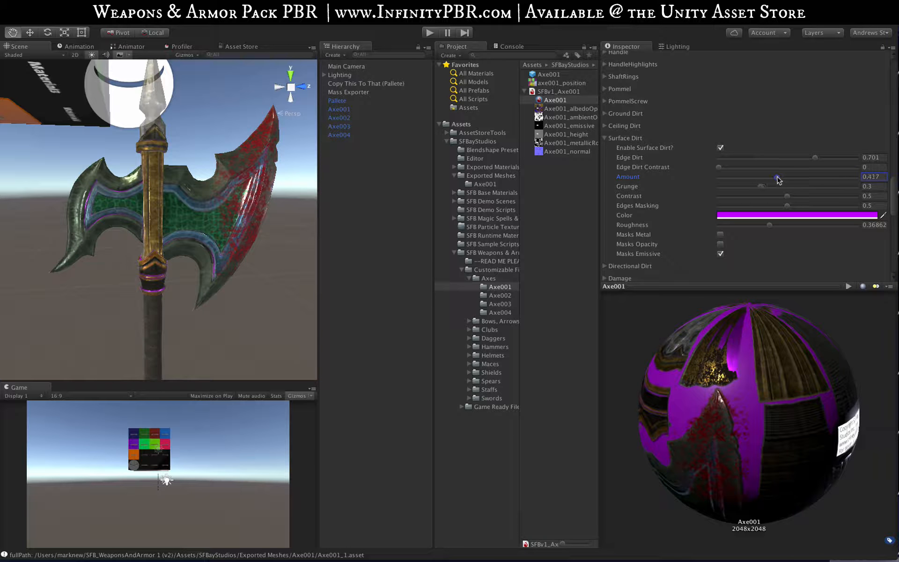
drag(777, 177, 814, 177)
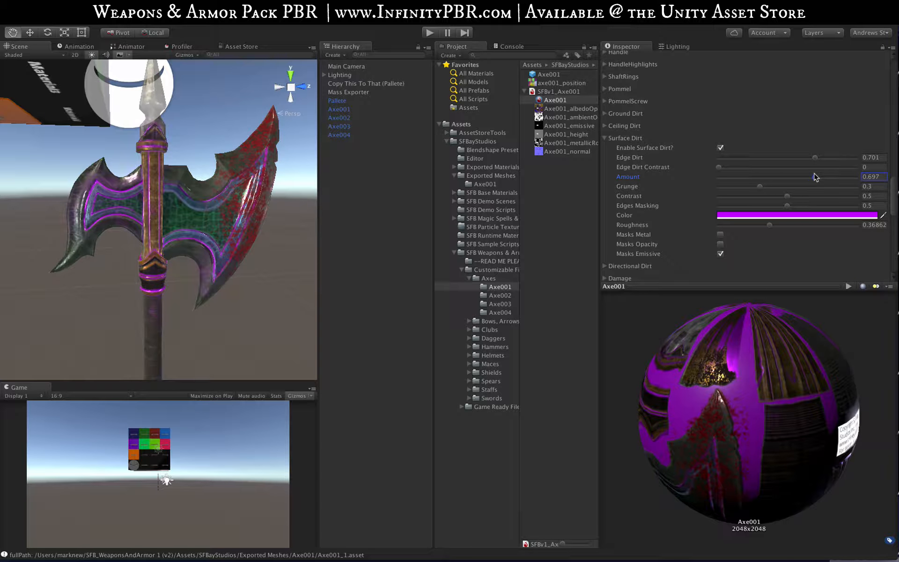
Set Surface Dirt's Roughness to 0.802 and its Color to the dark brown preset 281A0C.
alt+drag(185, 253, 200, 229)
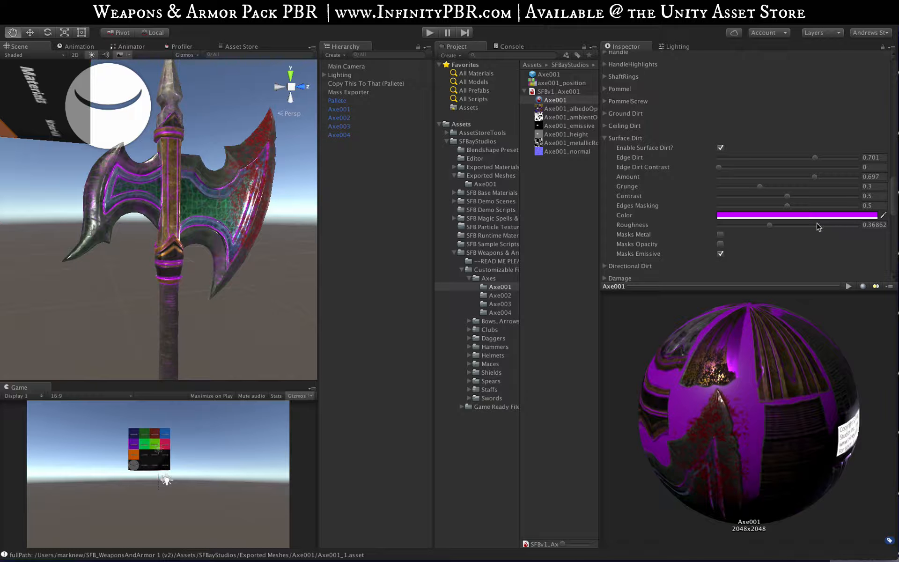
drag(818, 226, 839, 228)
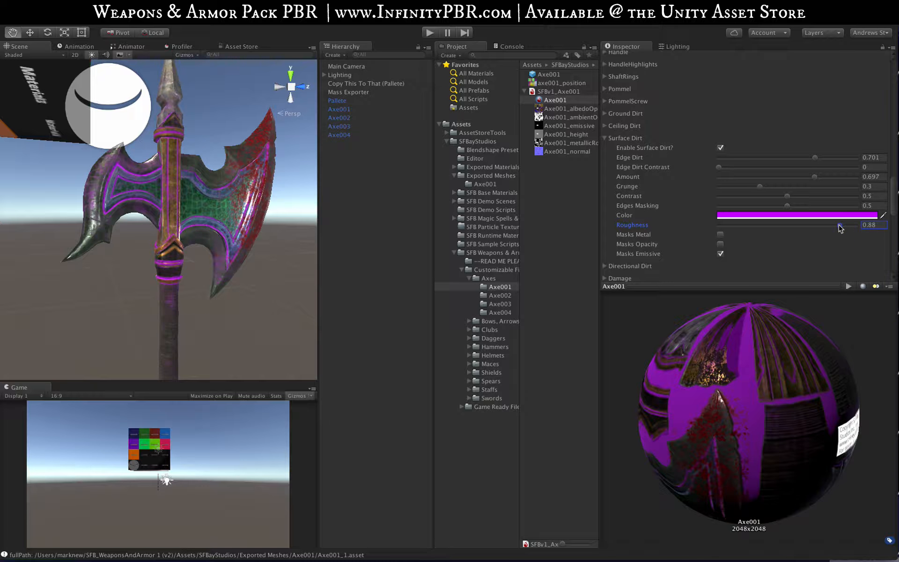
drag(772, 228, 832, 229)
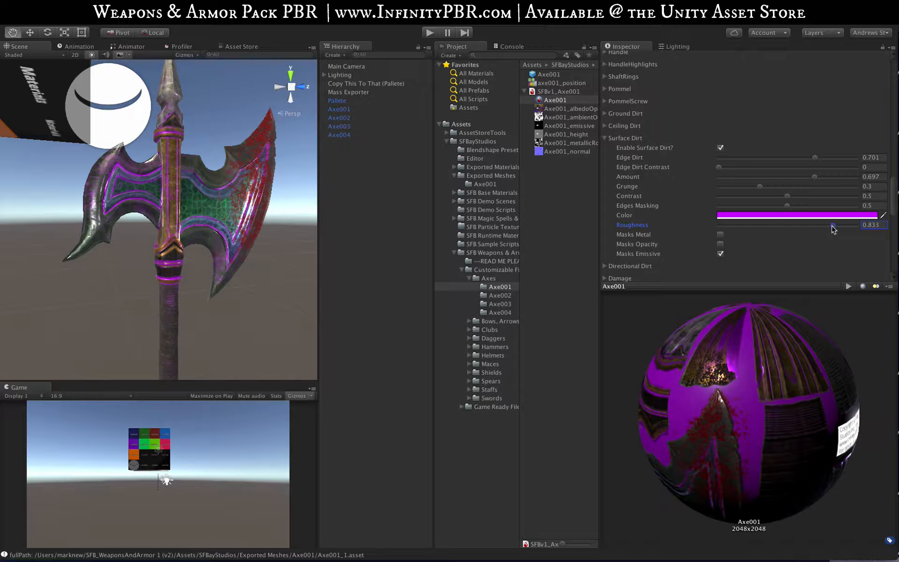
click(807, 215)
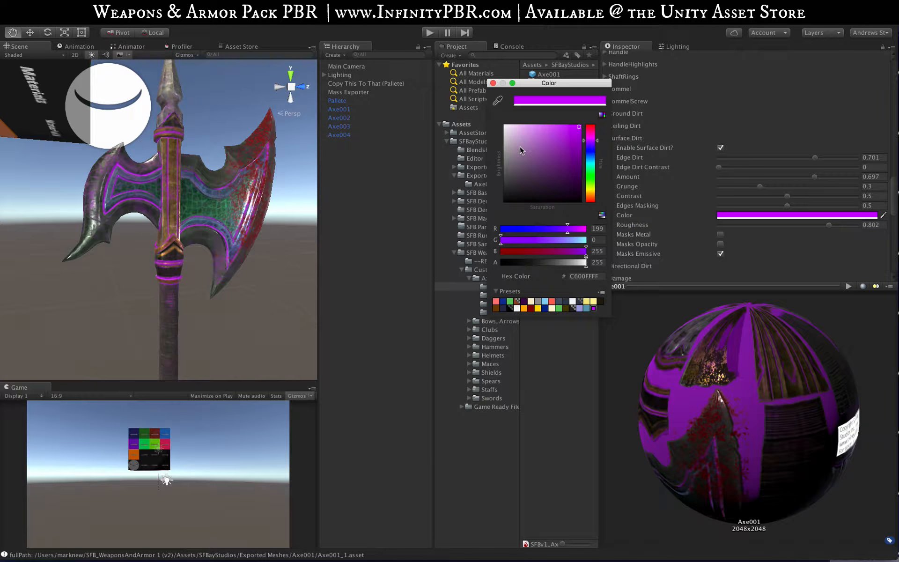
click(602, 302)
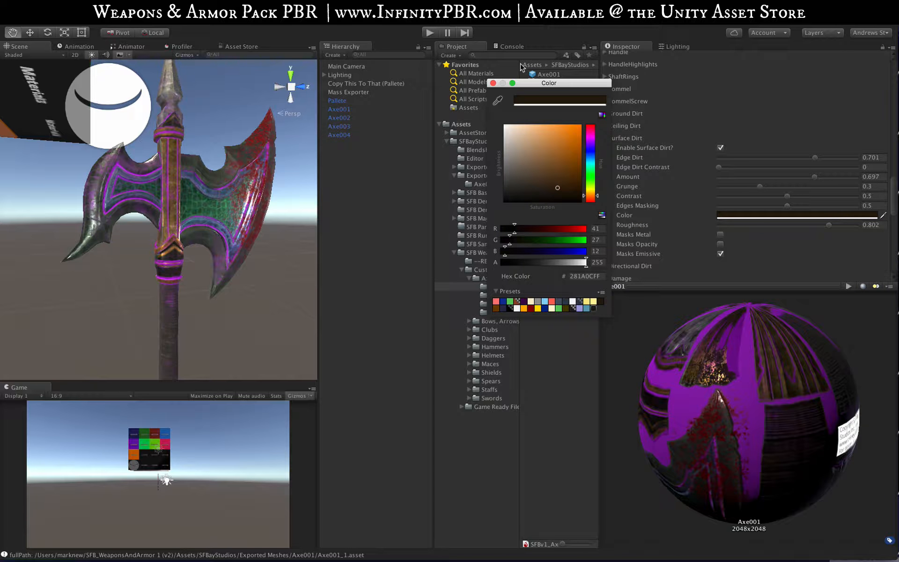
click(493, 83)
Compare the axe with Surface Dirt off and on, leave it enabled and collapse its group.
mouse_move(162, 202)
alt+mouse_down()
mouse_move(183, 211)
mouse_move(159, 191)
alt+mouse_up()
click(721, 148)
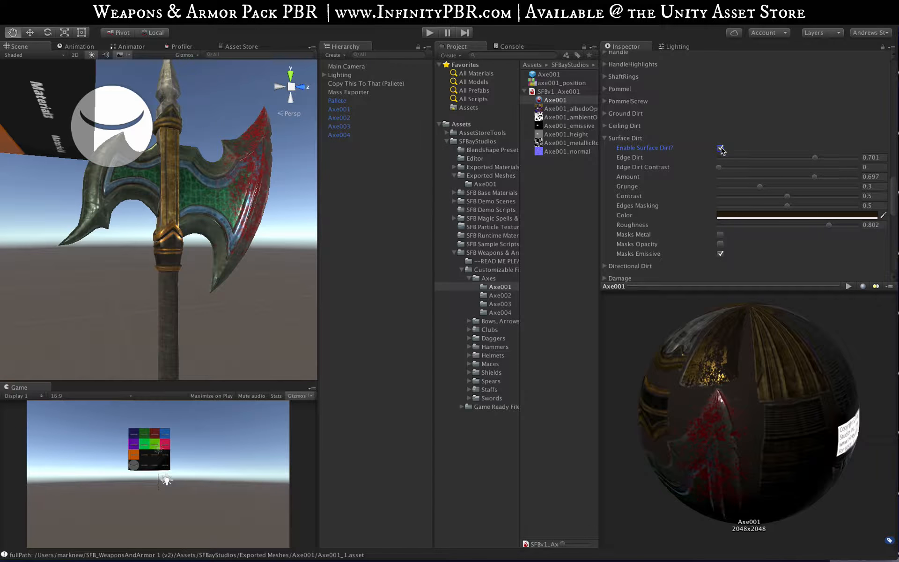
click(720, 147)
scroll(157, 193, up, 10)
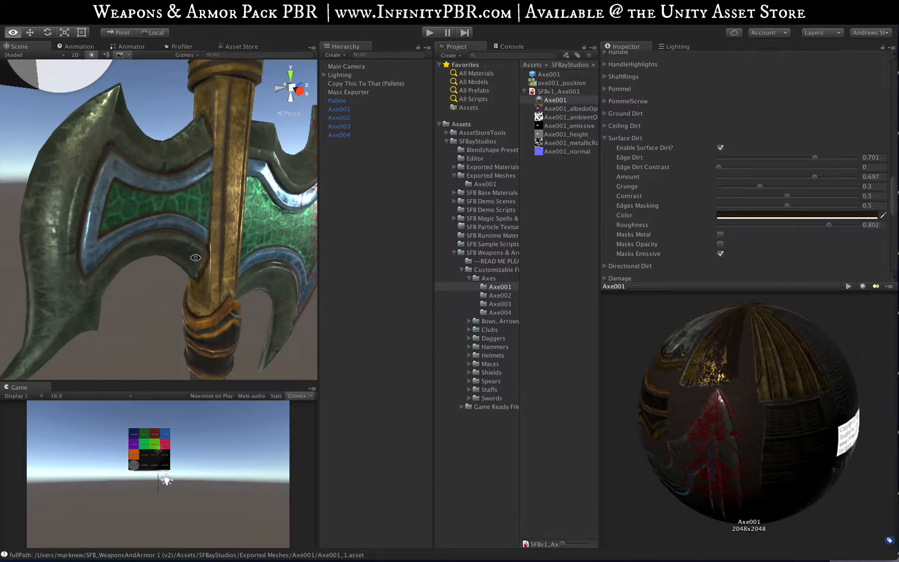
scroll(160, 244, down, 10)
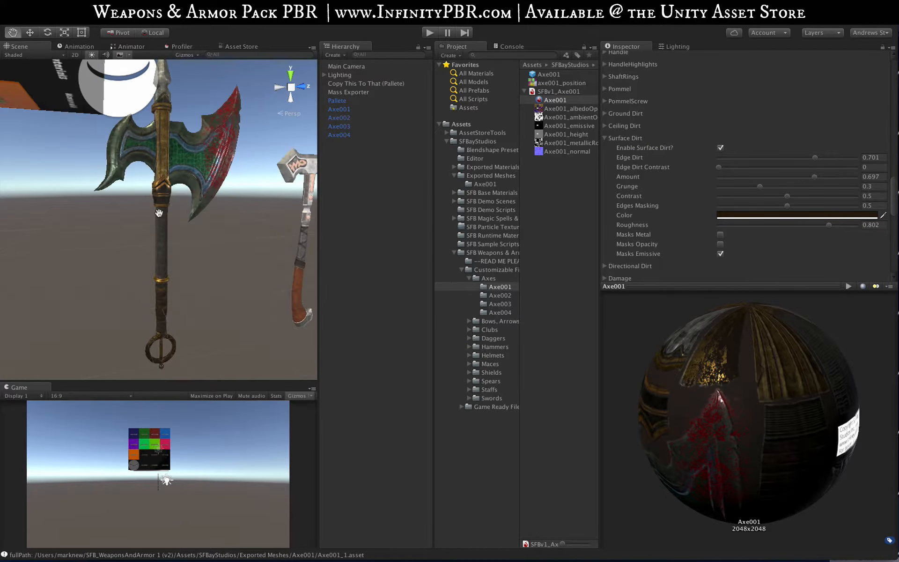
drag(156, 267, 161, 251)
click(603, 138)
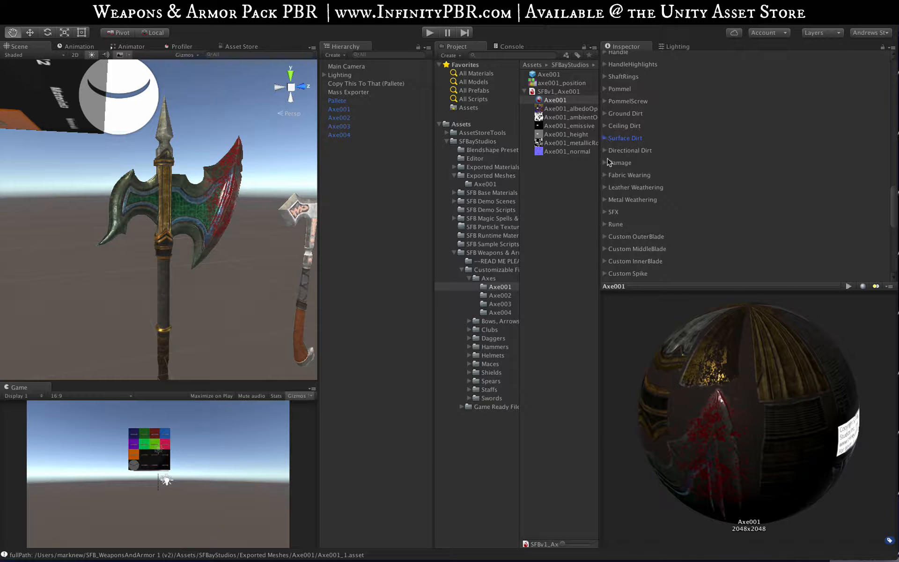
Expand and enable Damage, setting its Wear Level to 0.494.
click(604, 163)
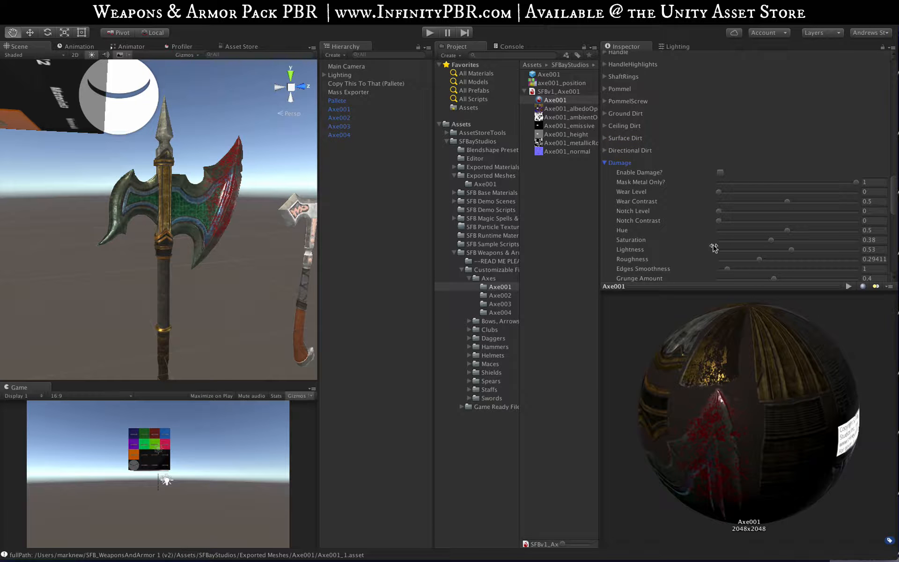
click(719, 173)
scroll(695, 225, down, 2)
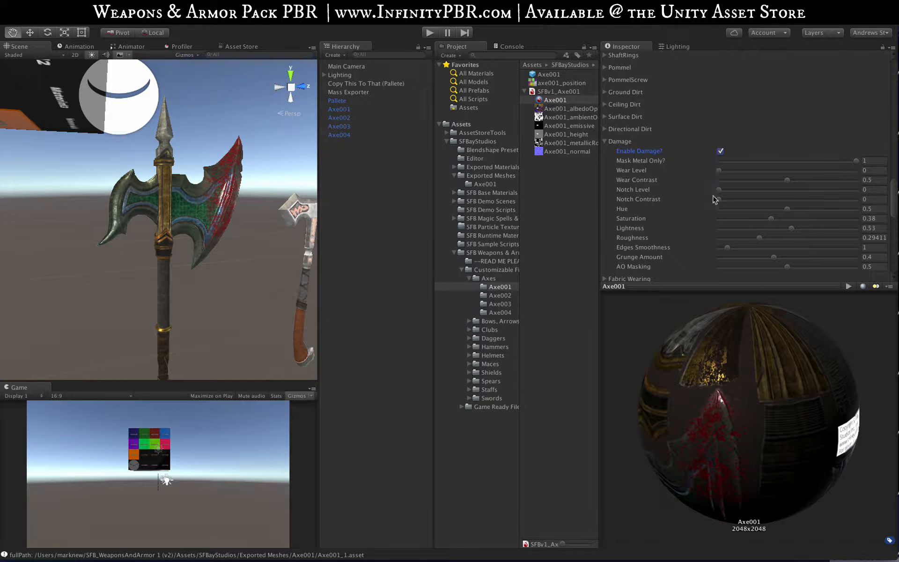
click(788, 171)
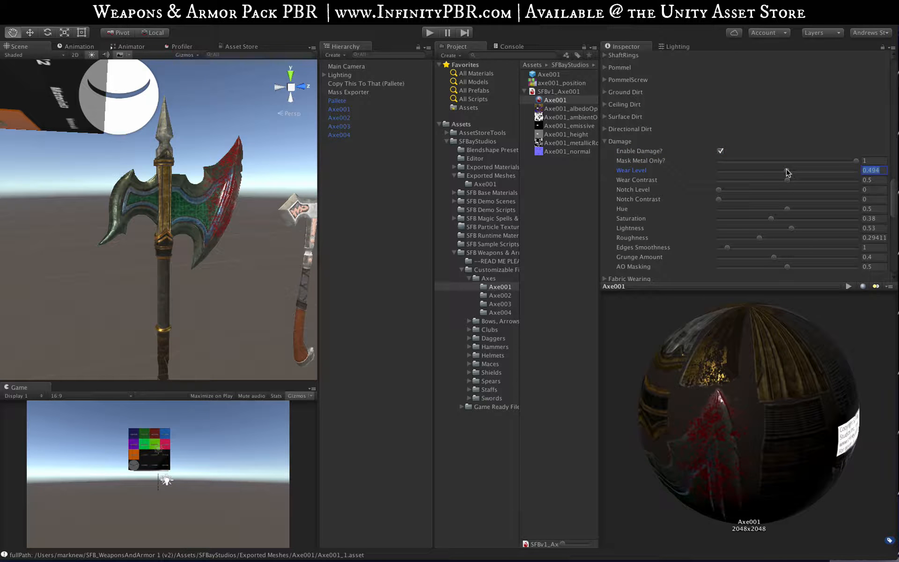
Inspect the wear on the axe up close and set Damage's Lightness to 0.938.
scroll(229, 237, up, 5)
scroll(232, 236, down, 3)
scroll(231, 236, up, 3)
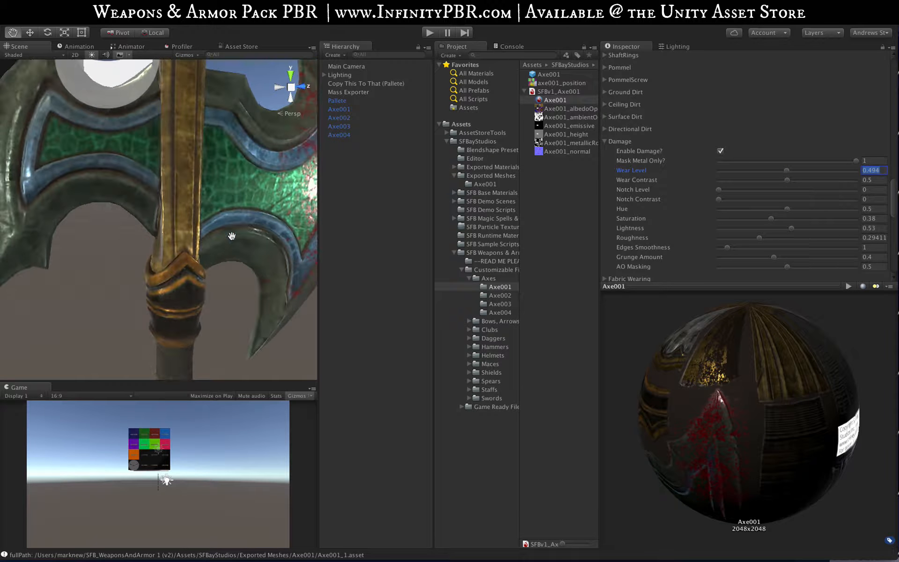
scroll(756, 185, down, 1)
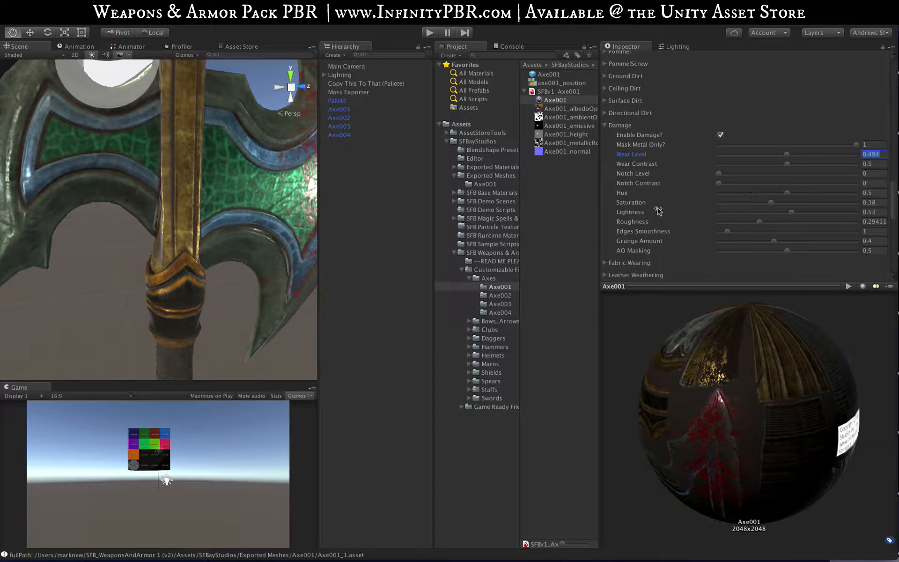
click(848, 213)
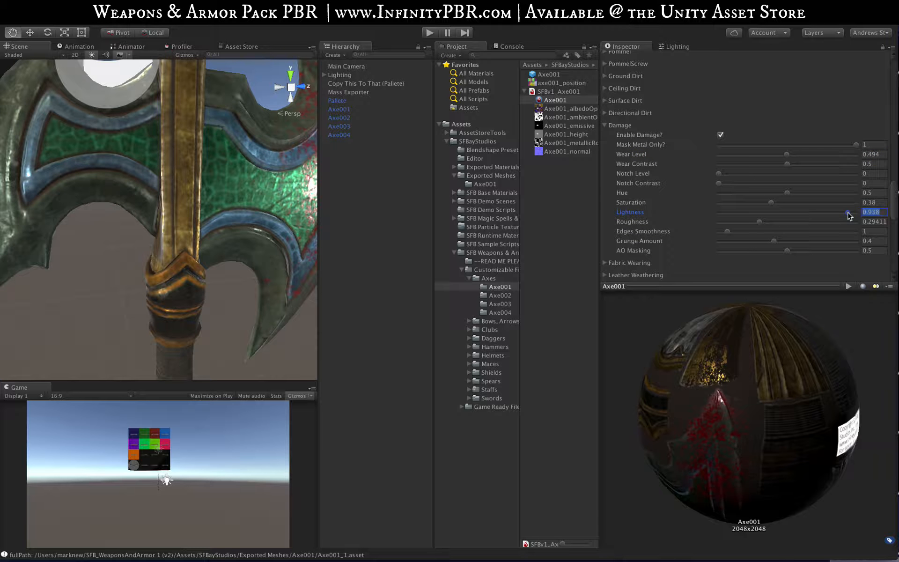
Raise Damage's Wear Level to 0.802 and view the worn blade edges up close.
scroll(169, 205, down, 5)
scroll(169, 205, up, 2)
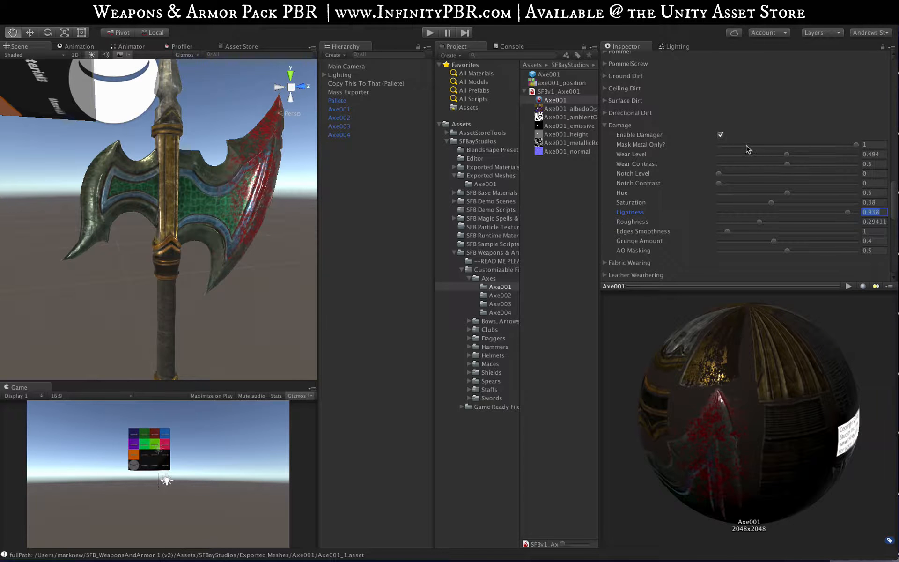
drag(767, 156, 826, 155)
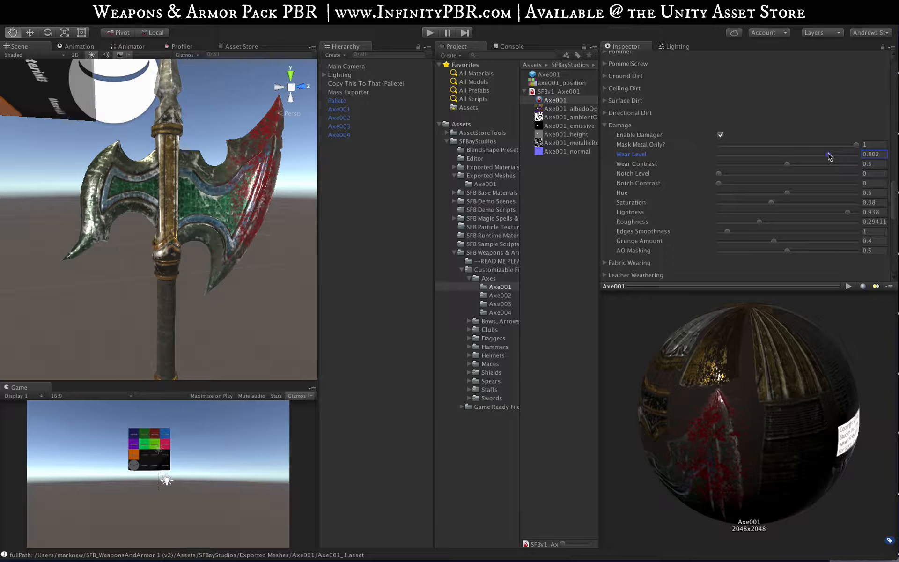
mouse_move(229, 190)
alt+mouse_down()
mouse_move(300, 187)
mouse_move(221, 173)
alt+mouse_up()
scroll(189, 233, up, 5)
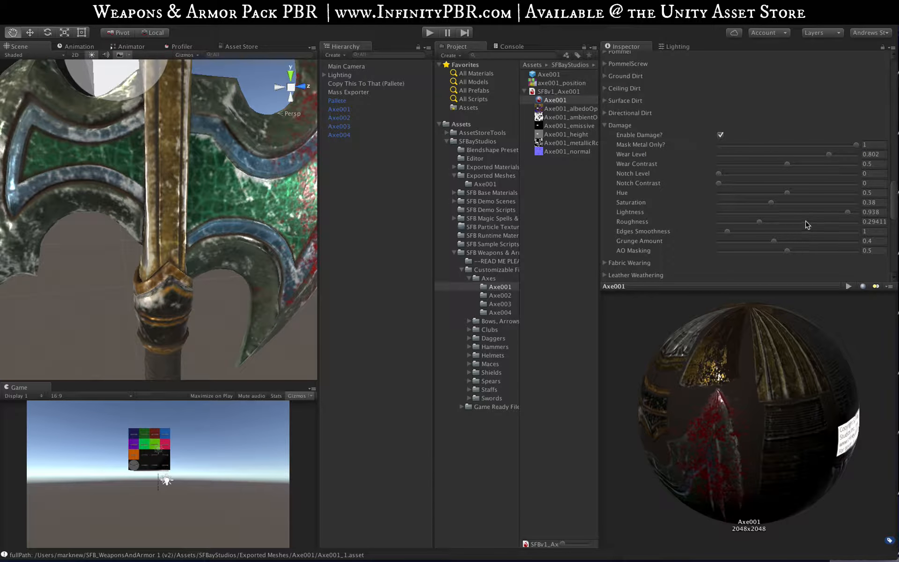
Set Damage's Saturation to 0.245, Roughness to 0.28 and Lightness to 0.595, and view the whole axe.
mouse_move(804, 215)
mouse_down()
mouse_move(763, 215)
mouse_move(789, 215)
mouse_up()
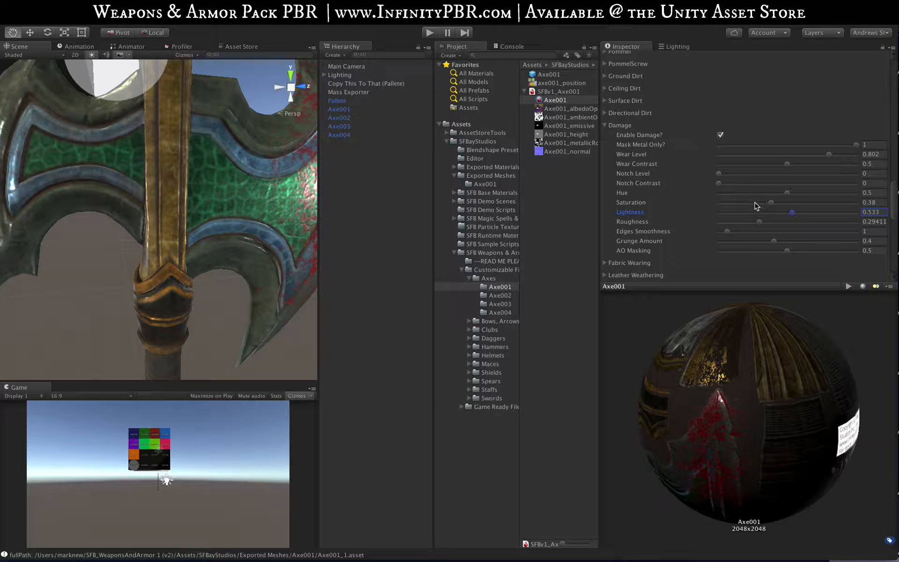
mouse_move(756, 206)
mouse_down()
mouse_move(748, 206)
mouse_move(748, 224)
mouse_move(758, 224)
mouse_up()
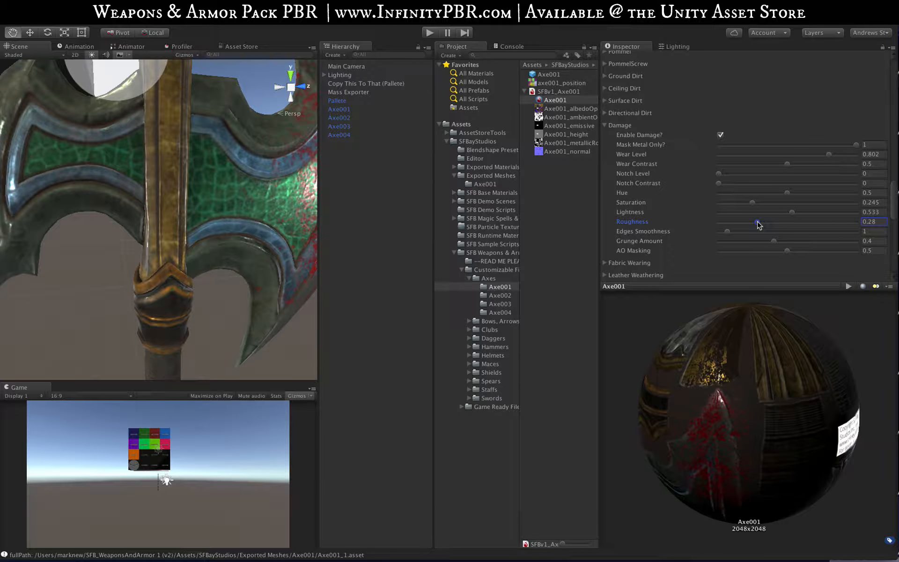
click(801, 213)
scroll(126, 192, down, 10)
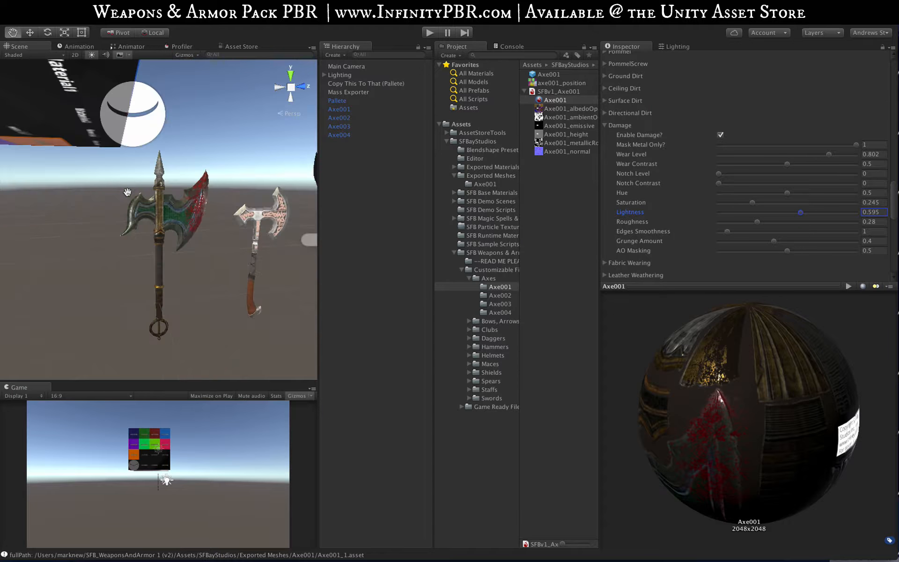
Toggle Damage's enable option, view the axe from another angle and collapse the Damage group.
scroll(126, 192, up, 4)
click(719, 135)
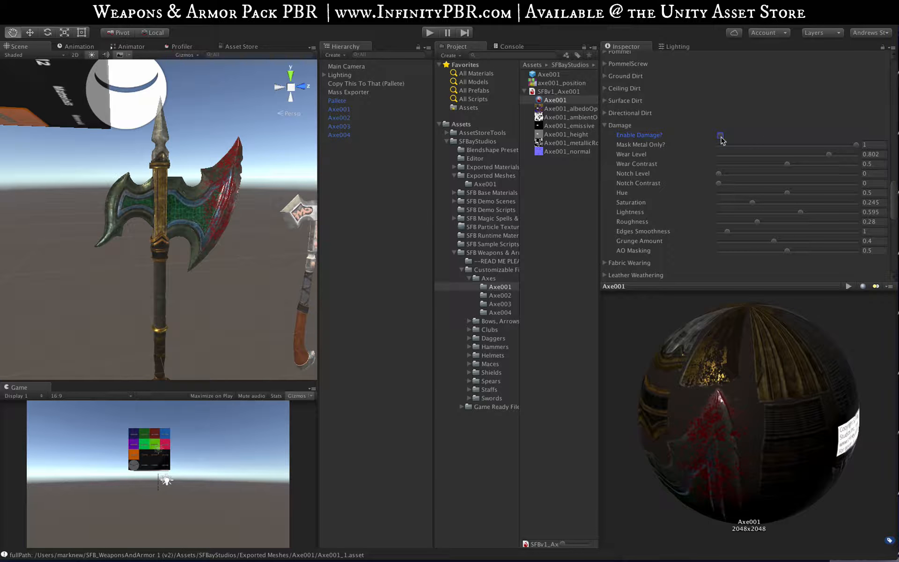
alt+drag(186, 244, 287, 236)
click(604, 125)
Look briefly into the Fabric Wearing and Metal Weathering groups, leaving both collapsed.
click(605, 138)
click(606, 139)
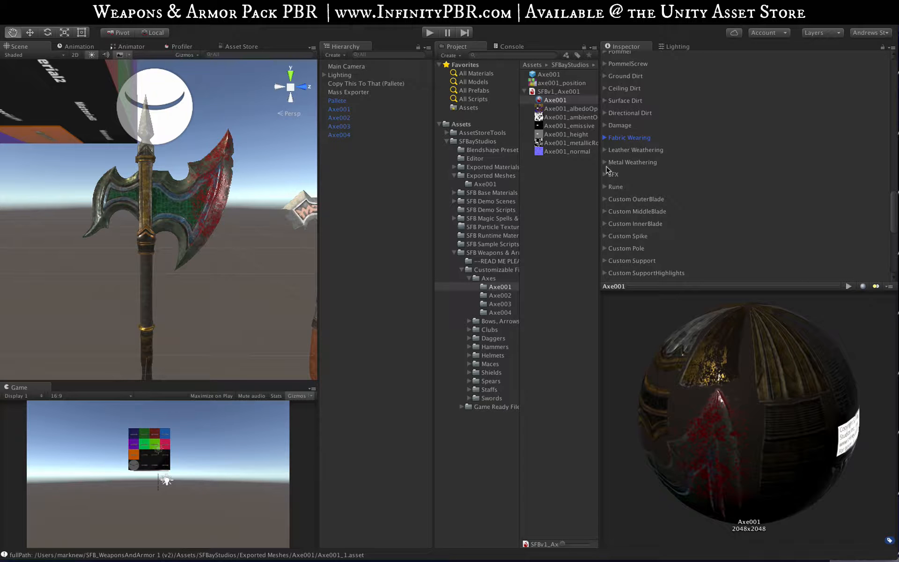
click(605, 162)
click(605, 162)
Expand and enable SFX, setting its Snow to 0.56.
click(604, 174)
scroll(681, 170, down, 2)
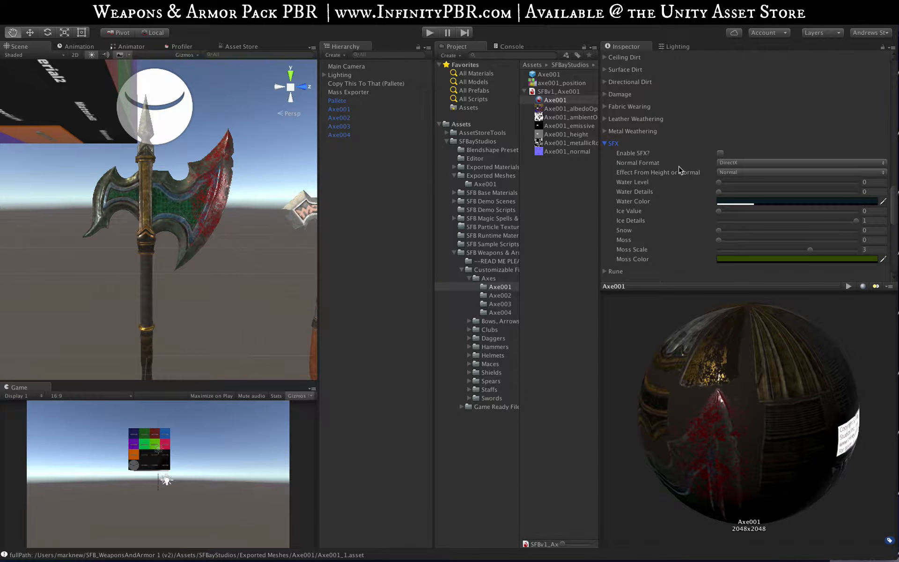
click(720, 153)
click(796, 230)
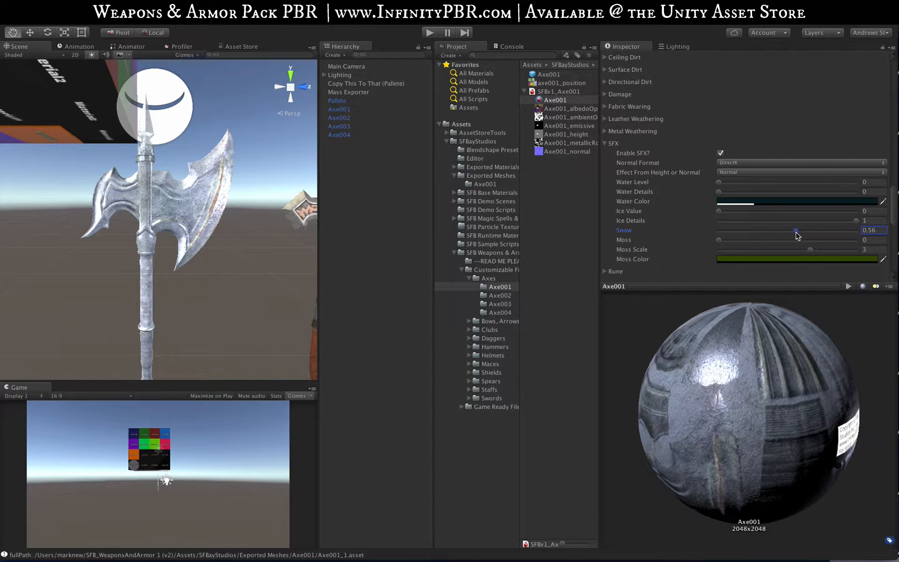
Set SFX's Snow to 0 and its Moss to 0.685, and leave the SFX group disabled and collapsed.
mouse_move(797, 236)
mouse_down()
mouse_move(770, 234)
mouse_move(820, 232)
mouse_move(749, 240)
mouse_move(831, 238)
mouse_move(811, 237)
mouse_up()
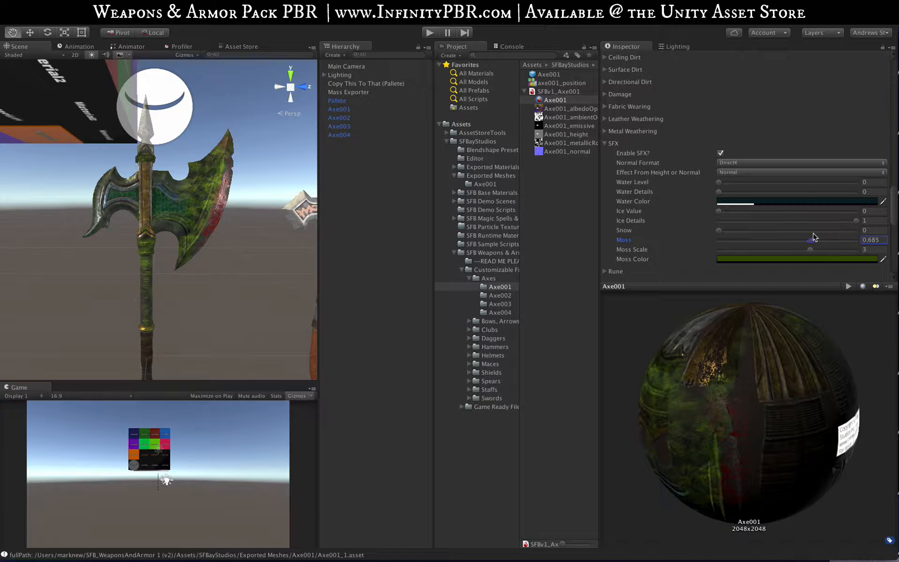
click(720, 153)
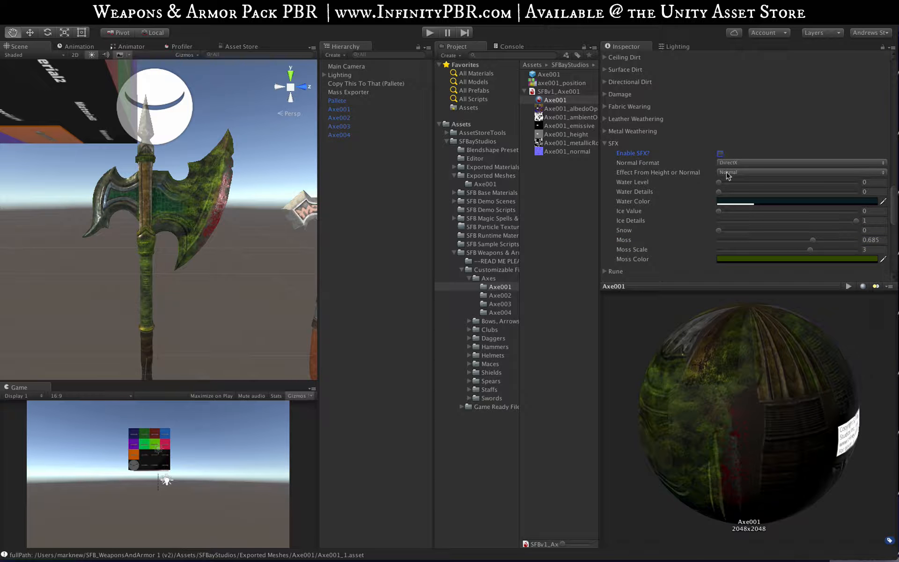
click(605, 144)
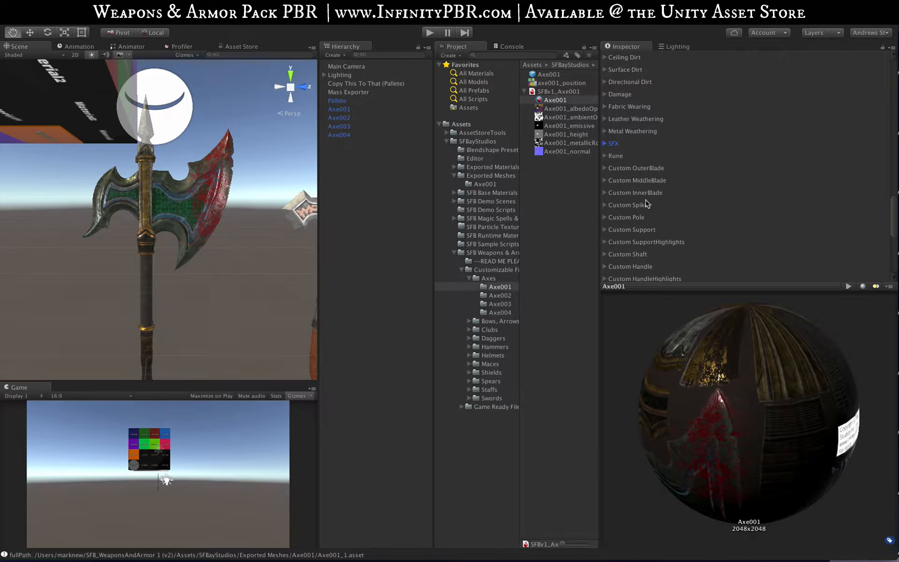
Expand the Rune group and review its options and the custom groups below it.
click(605, 156)
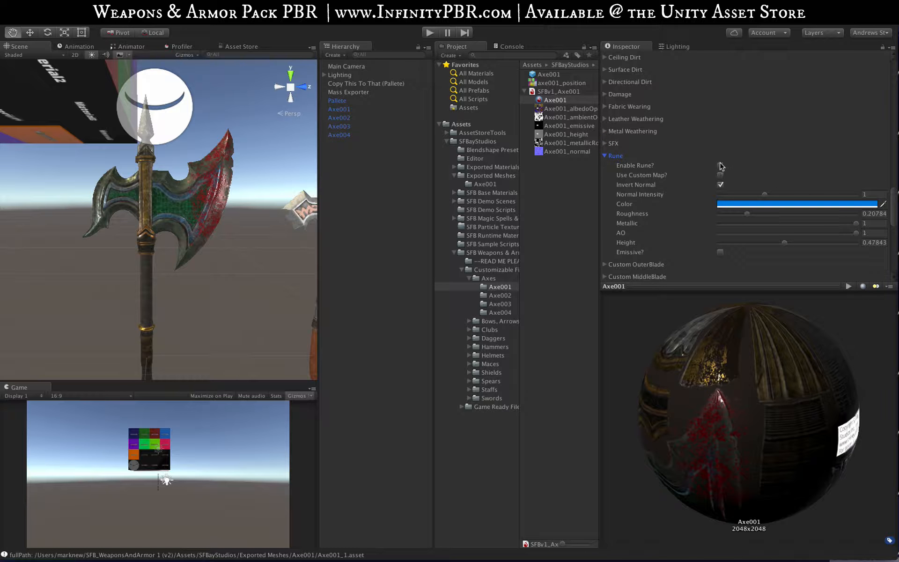
scroll(685, 209, down, 3)
scroll(683, 211, down, 10)
scroll(682, 211, up, 4)
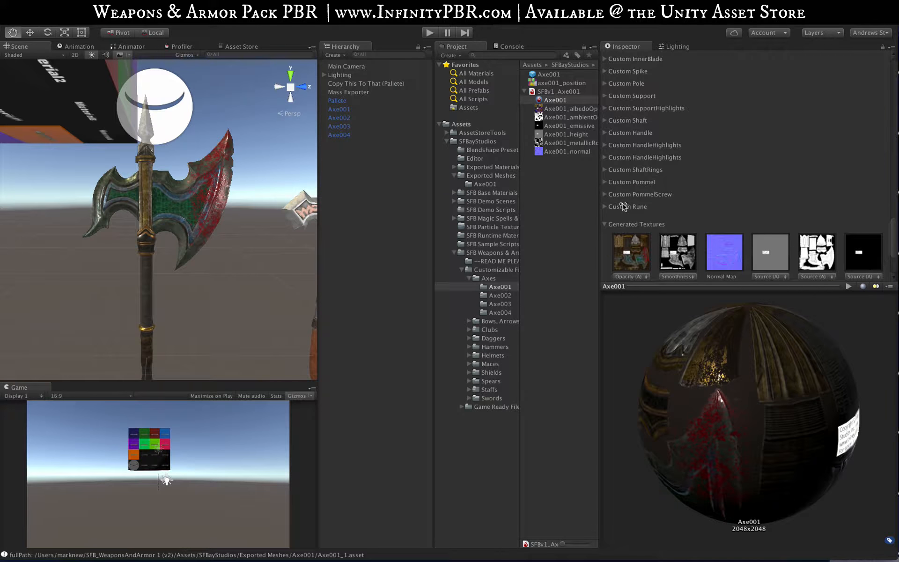
Examine the Custom Rune texture slots and the generated textures, and collapse both the Custom Rune and Rune groups.
click(605, 207)
scroll(861, 235, down, 3)
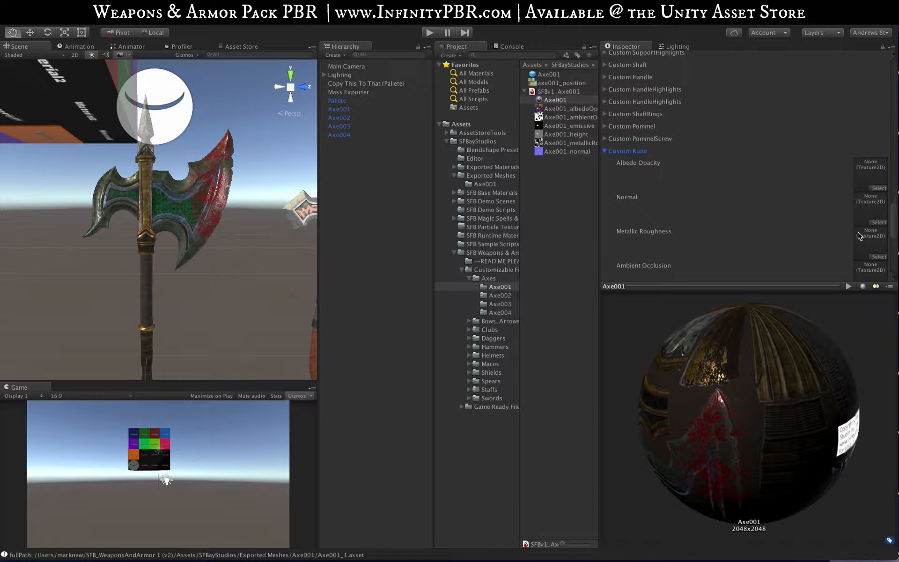
scroll(647, 164, down, 10)
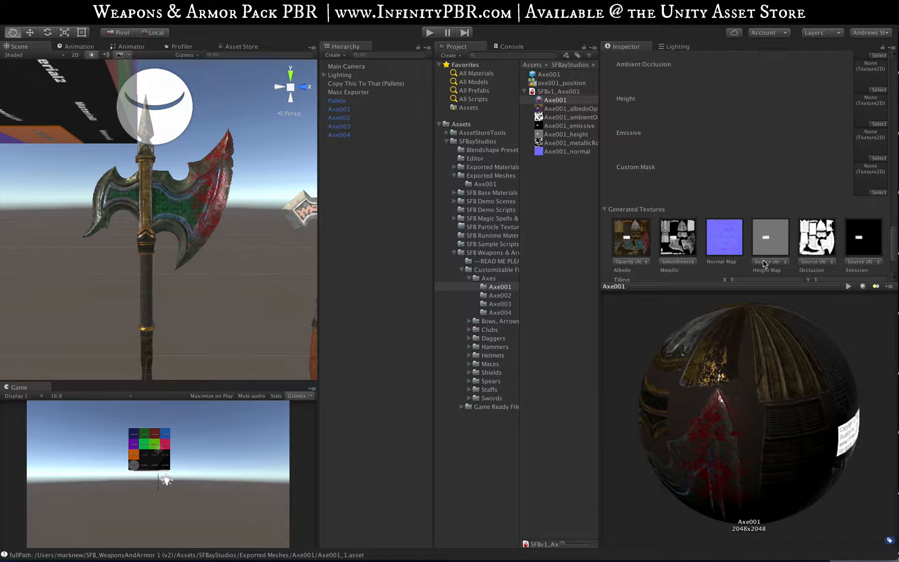
scroll(707, 146, up, 6)
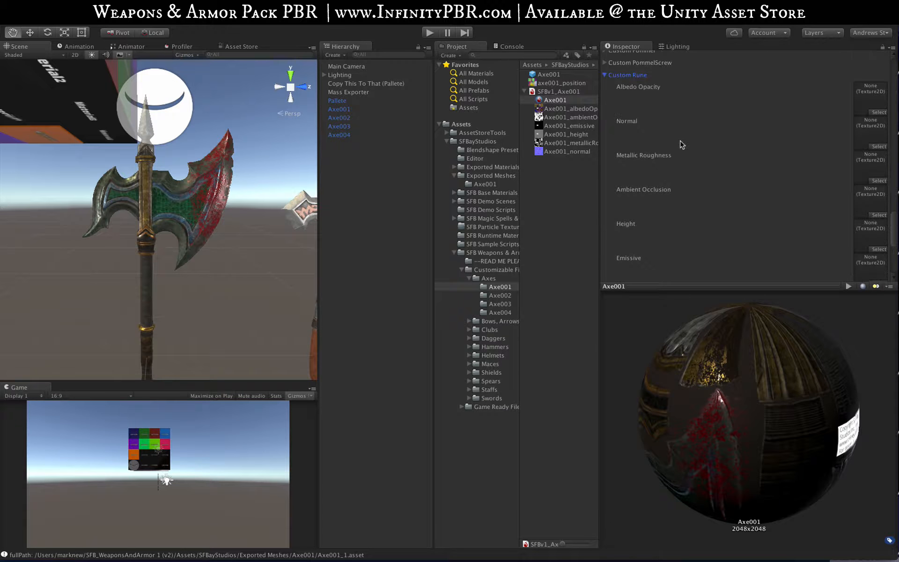
click(604, 75)
scroll(674, 161, up, 10)
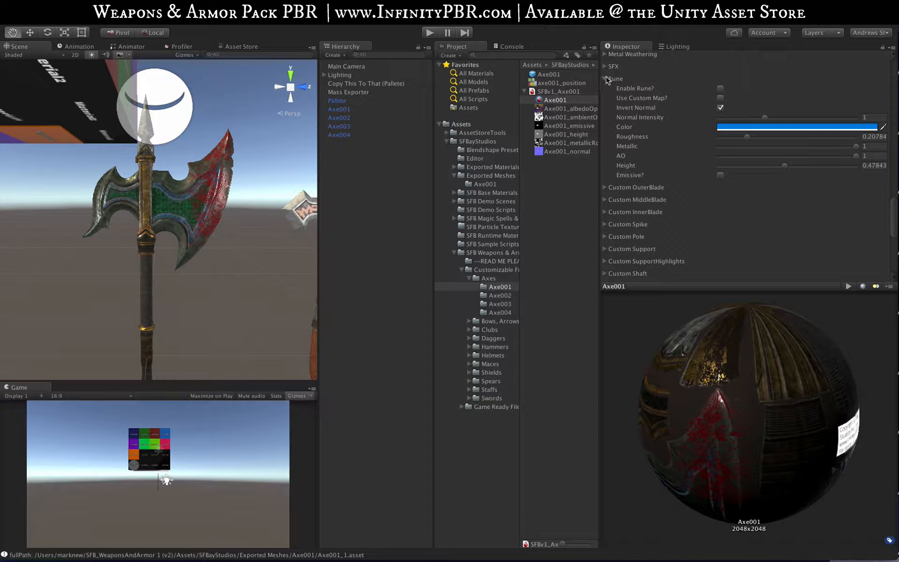
click(606, 78)
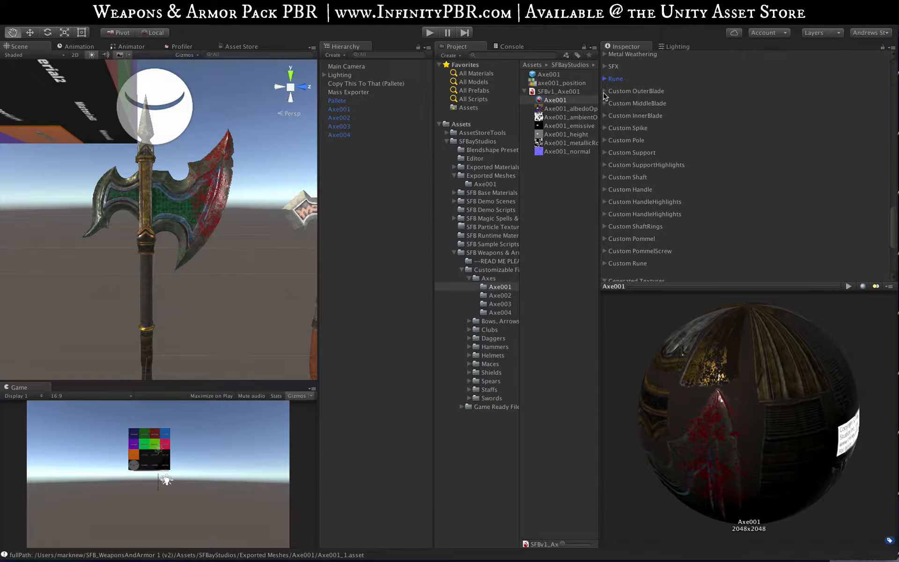
Check the Custom OuterBlade texture slots, collapse that group and look over the other custom part groups.
click(604, 91)
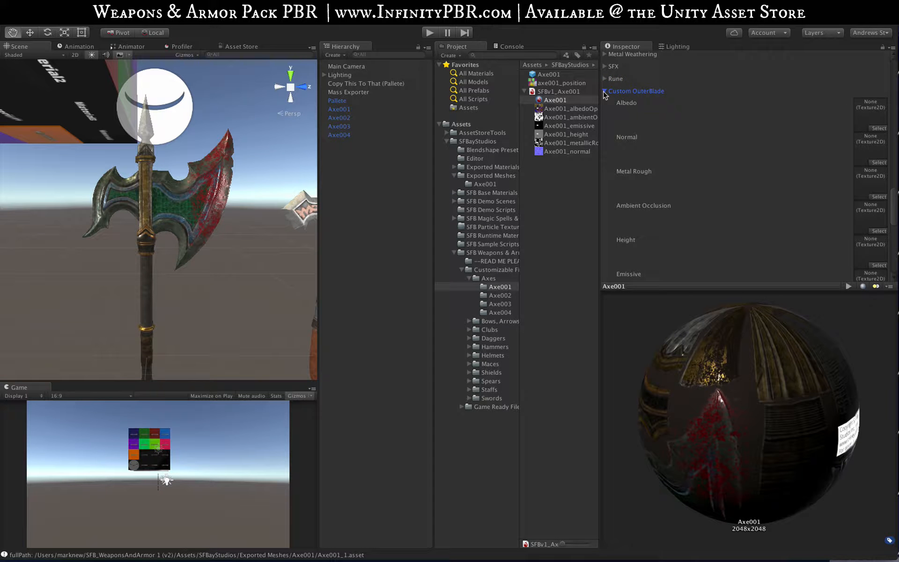
click(604, 91)
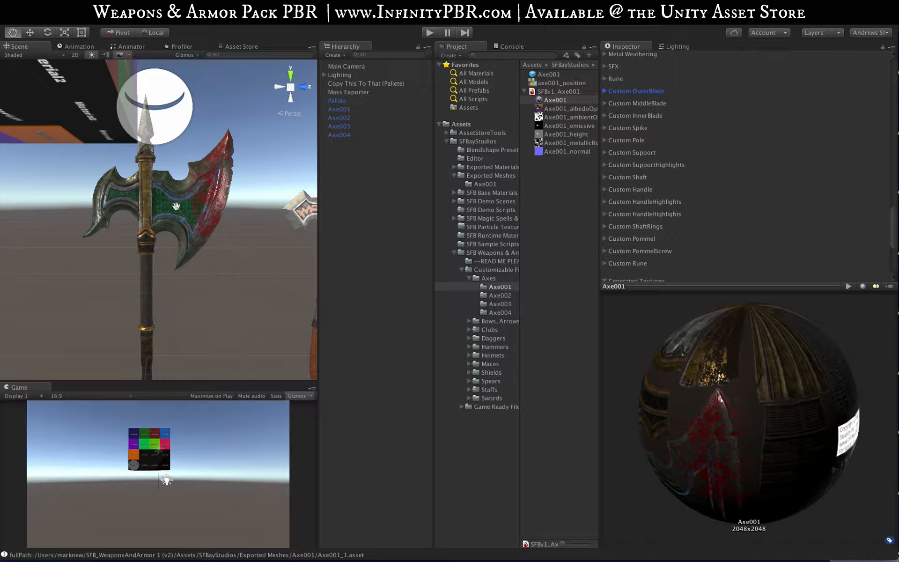
scroll(658, 133, down, 5)
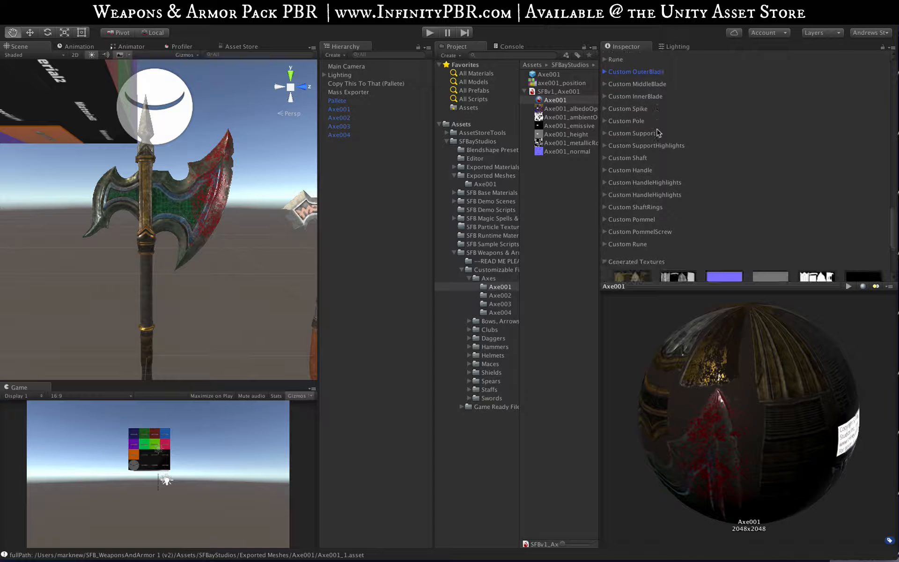
scroll(658, 133, up, 3)
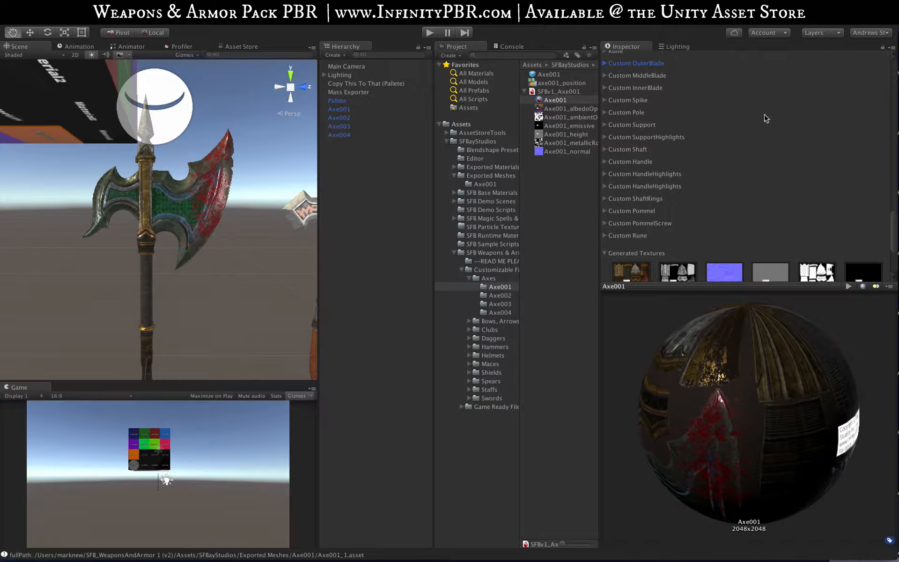
scroll(691, 124, up, 2)
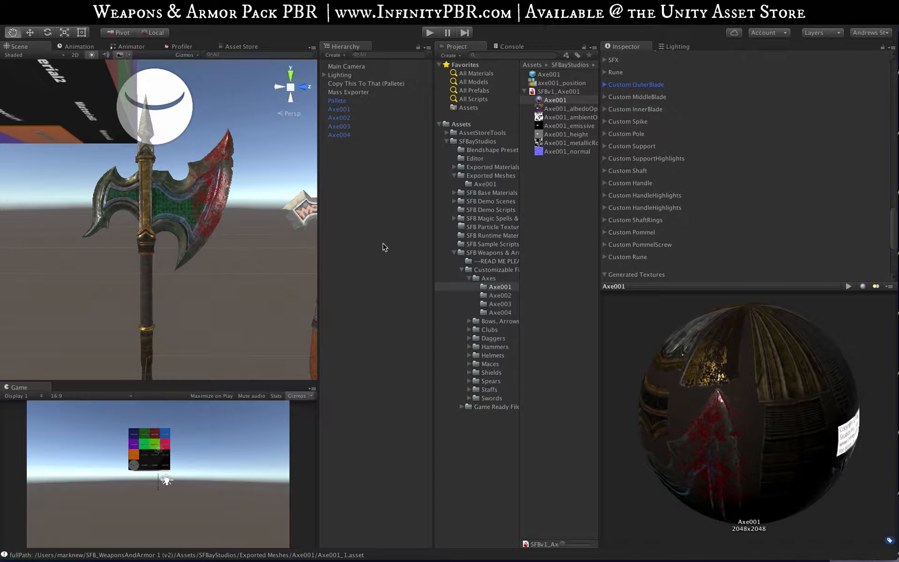
Inspect the customized axe in the scene from several angles and distances.
scroll(156, 197, down, 5)
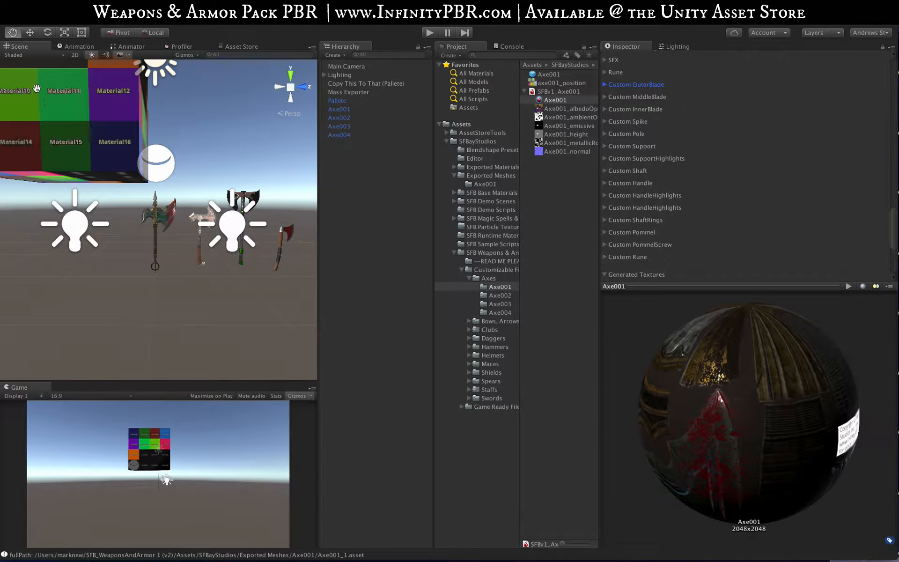
scroll(184, 220, up, 5)
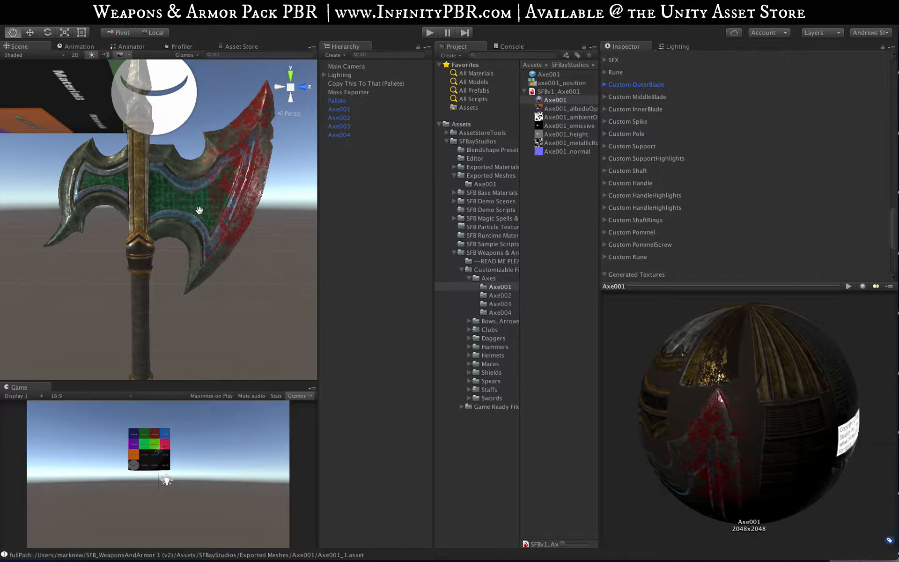
drag(171, 168, 165, 218)
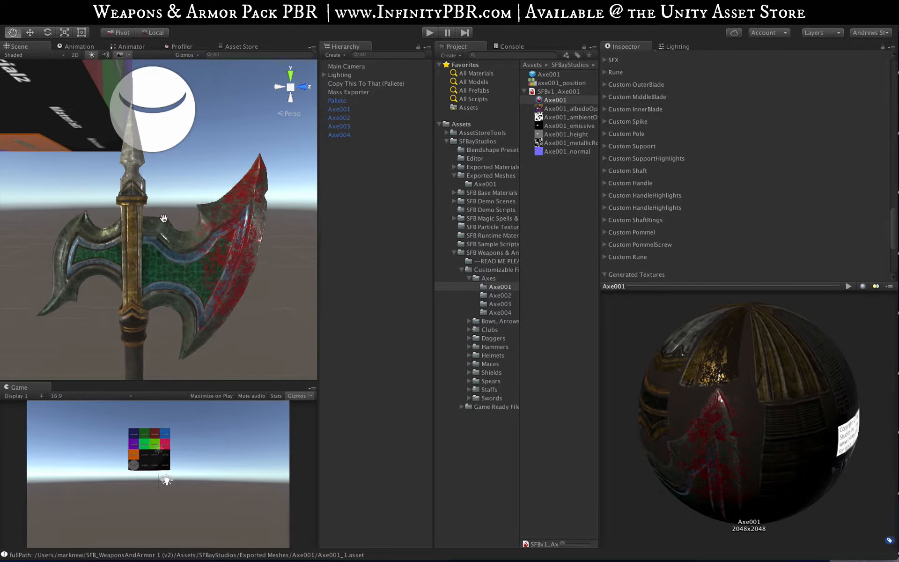
alt+drag(159, 140, 208, 134)
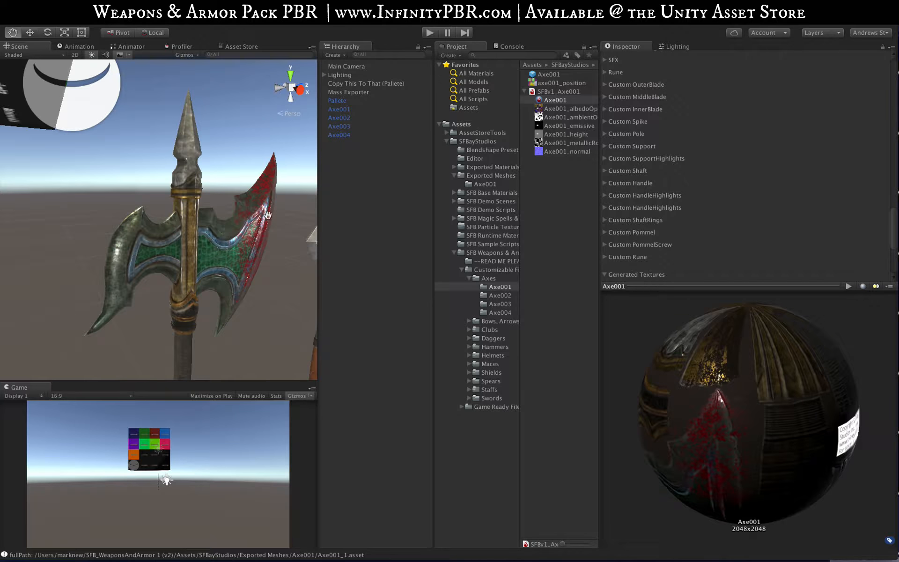
alt+drag(267, 216, 166, 196)
scroll(167, 239, down, 5)
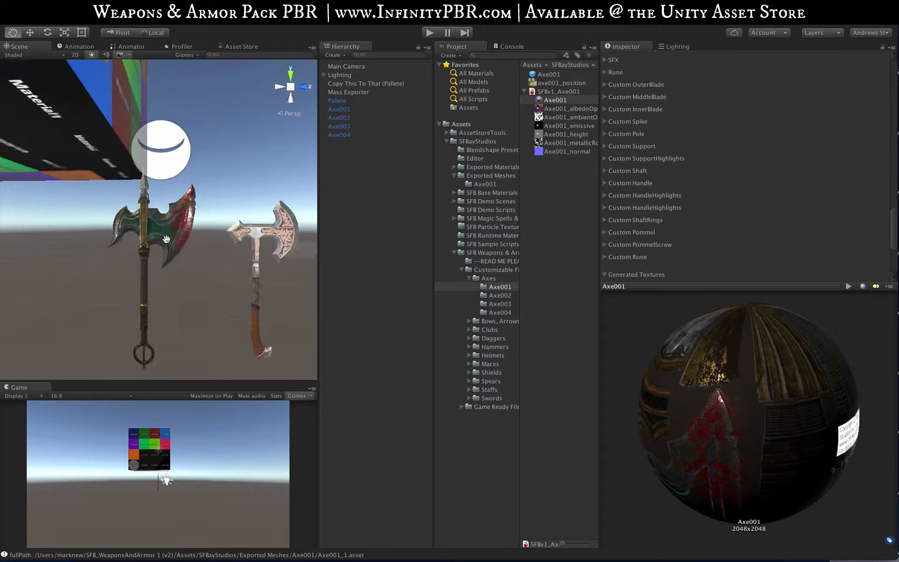
scroll(162, 237, up, 8)
scroll(159, 235, down, 10)
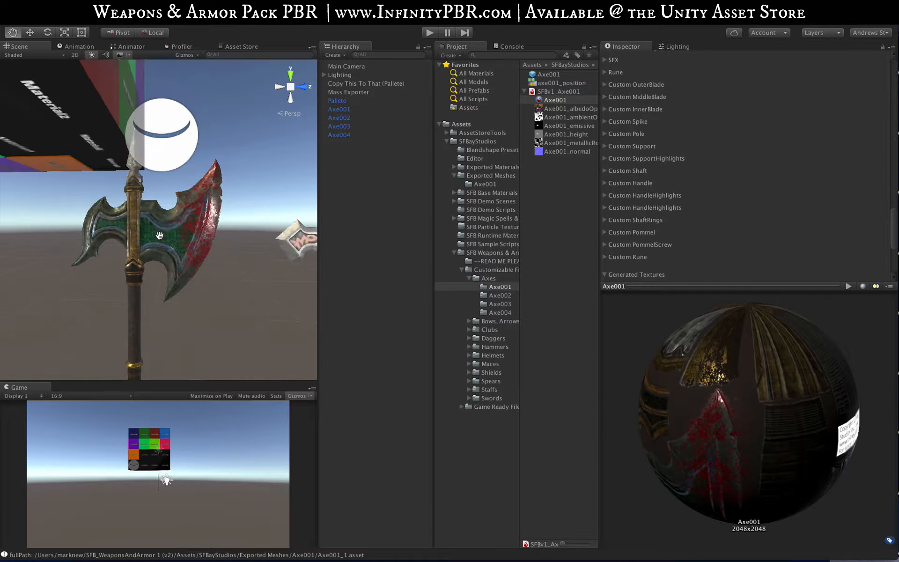
Select the Pallete object and frame it closely in the scene.
drag(148, 217, 258, 372)
click(346, 100)
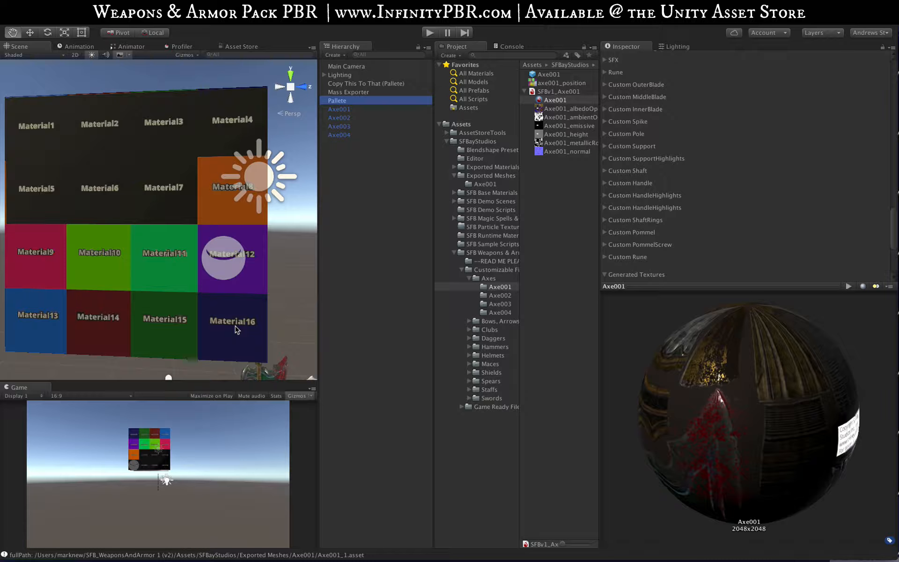
key(f)
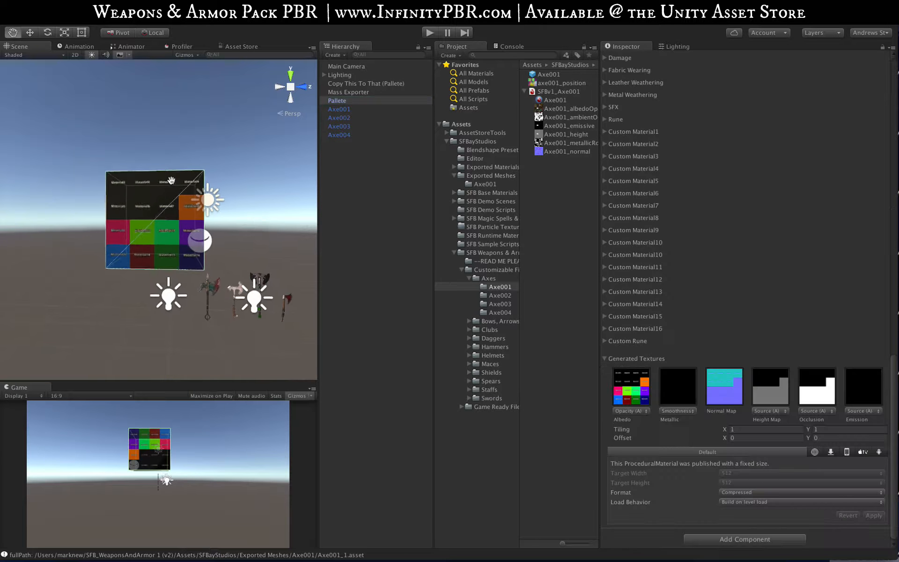
scroll(169, 182, up, 5)
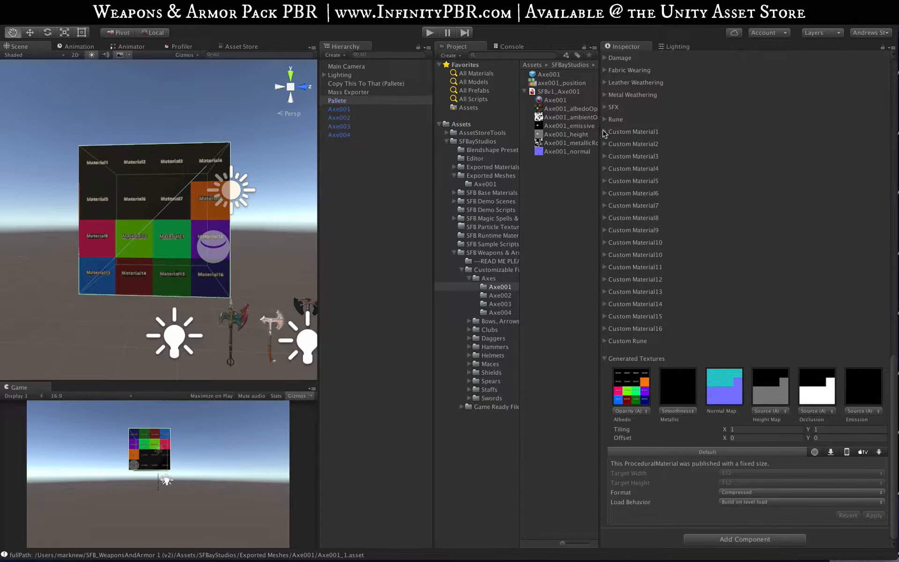
Examine Pallete's Material1 parameters, collapse that group and look over the numbered Custom Material groups.
scroll(608, 104, up, 10)
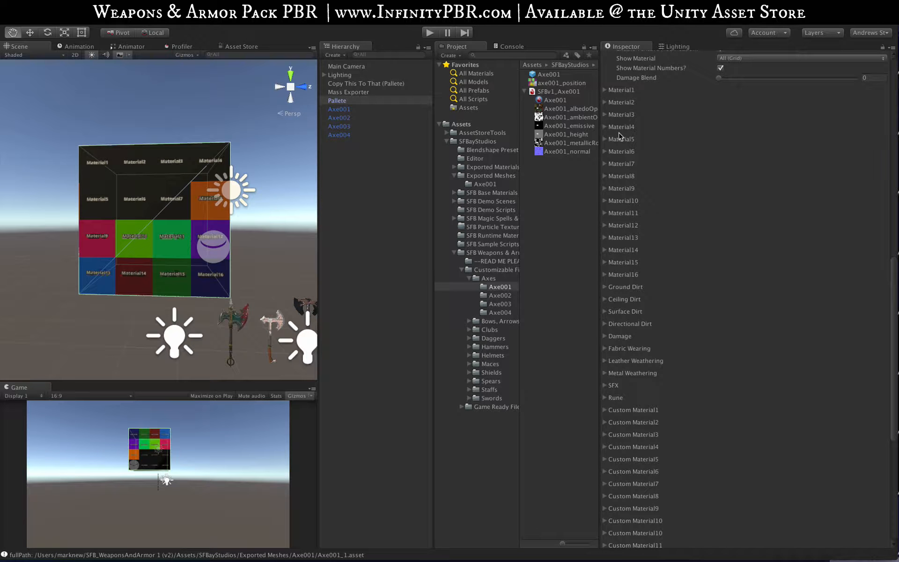
click(603, 90)
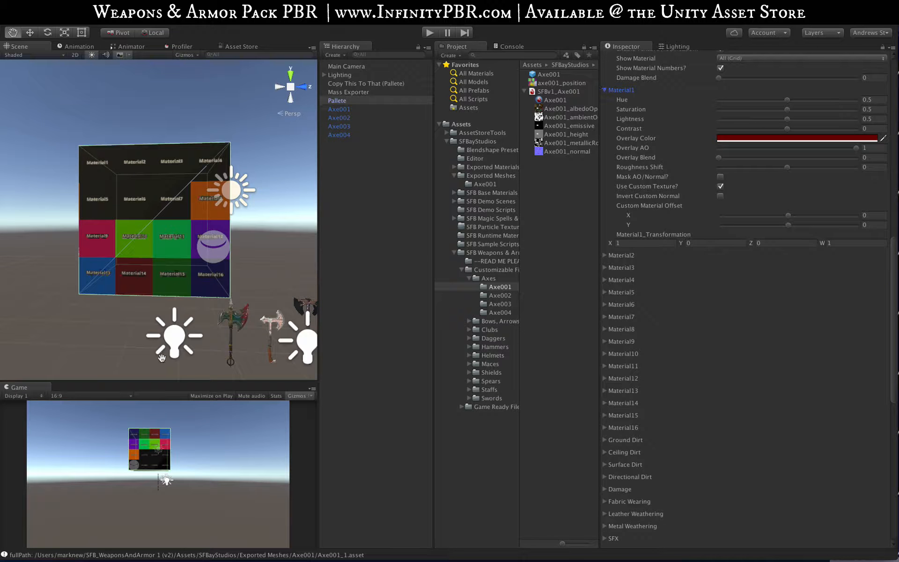
click(603, 90)
scroll(615, 223, down, 5)
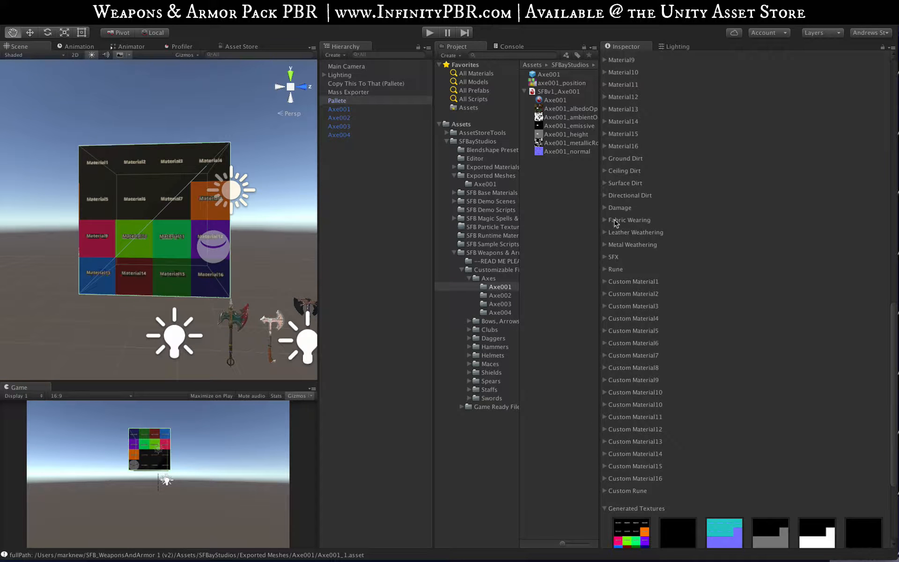
scroll(606, 292, down, 3)
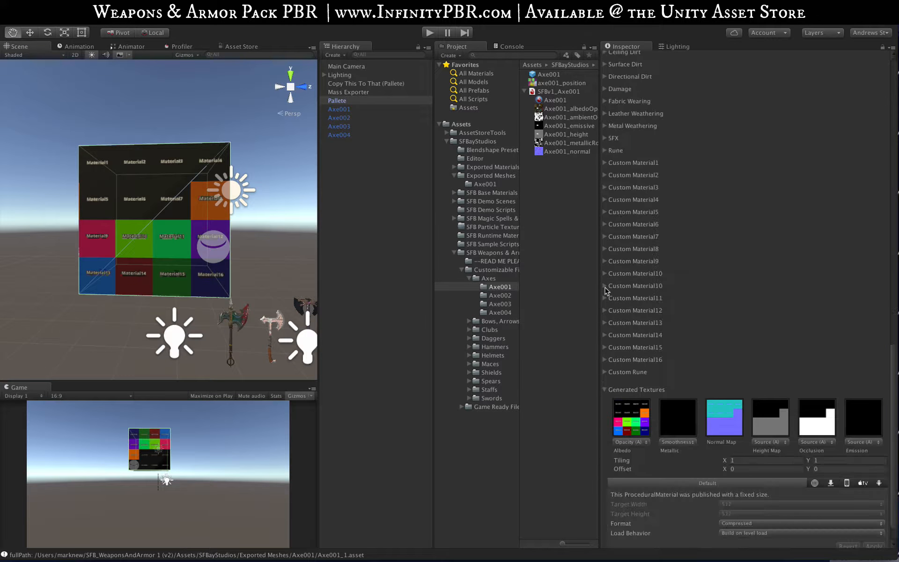
Expand Pallete's Custom Material1 texture slots and browse the project folders to BASE MATERIALS under Exported Materials.
click(603, 163)
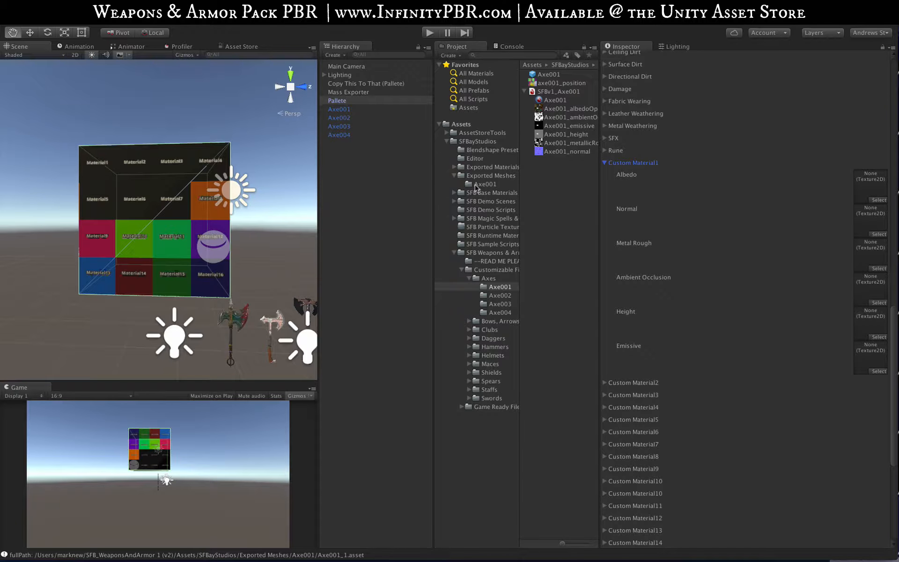
click(454, 193)
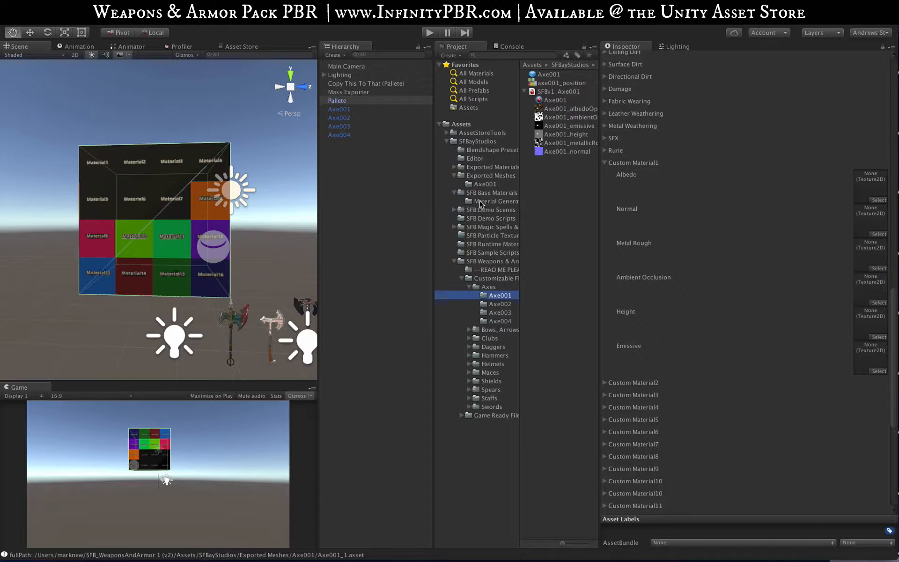
click(484, 202)
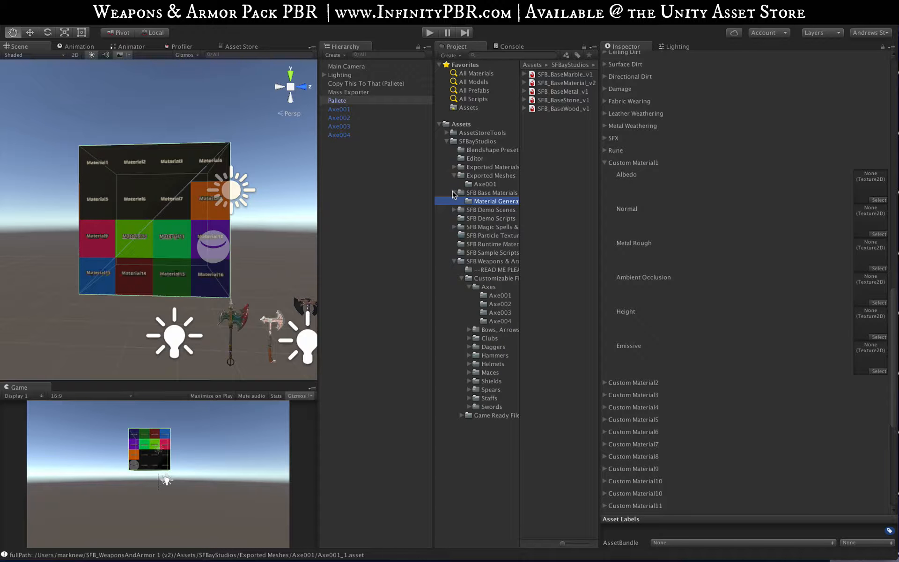
click(454, 193)
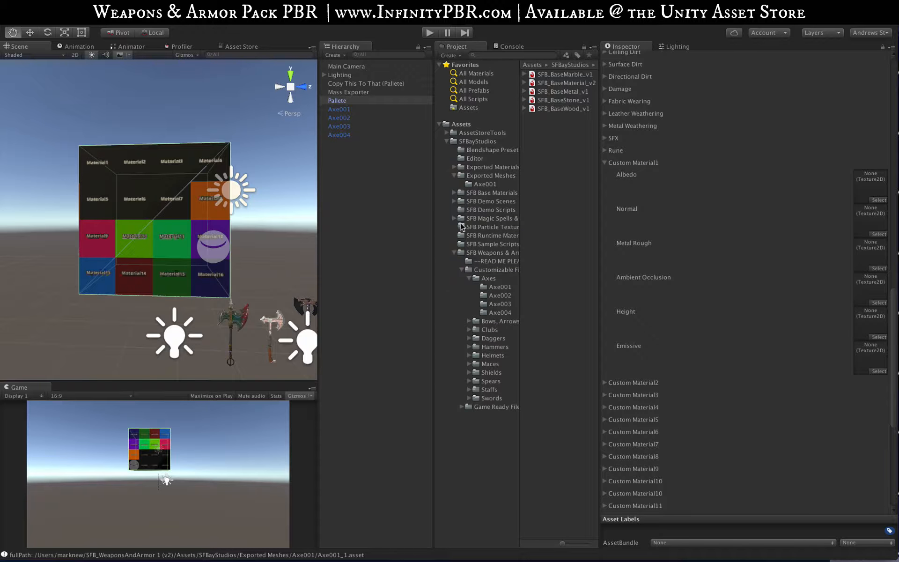
click(466, 166)
click(454, 167)
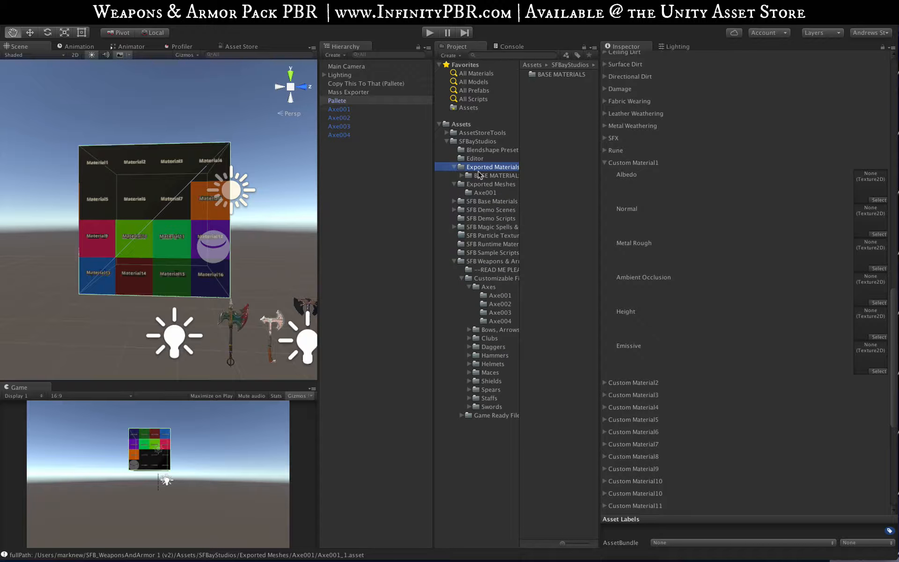
click(476, 175)
click(461, 175)
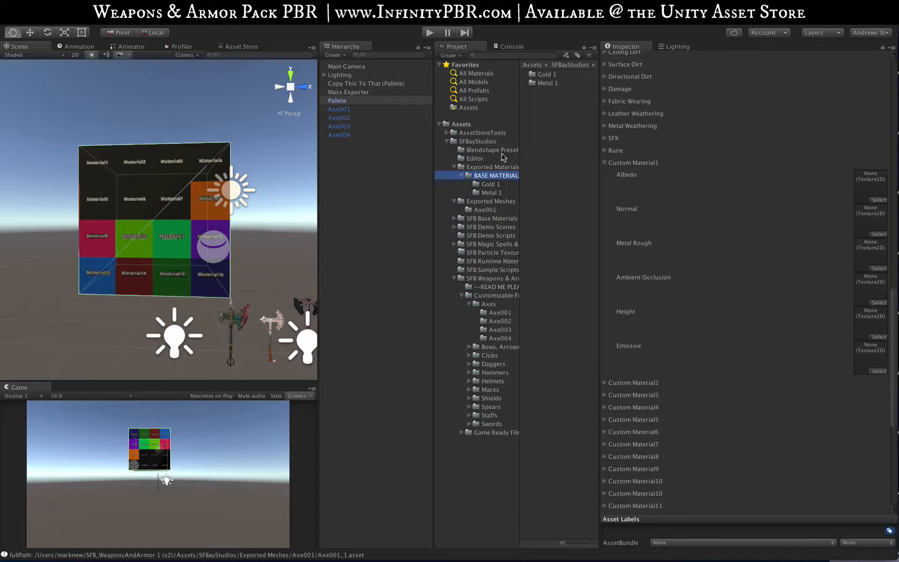
Assign the Gold 1 textures to Custom Material1's Albedo, Normal, Metal Rough and Ambient Occlusion slots.
click(489, 184)
drag(534, 75, 869, 187)
click(536, 83)
drag(532, 111, 870, 255)
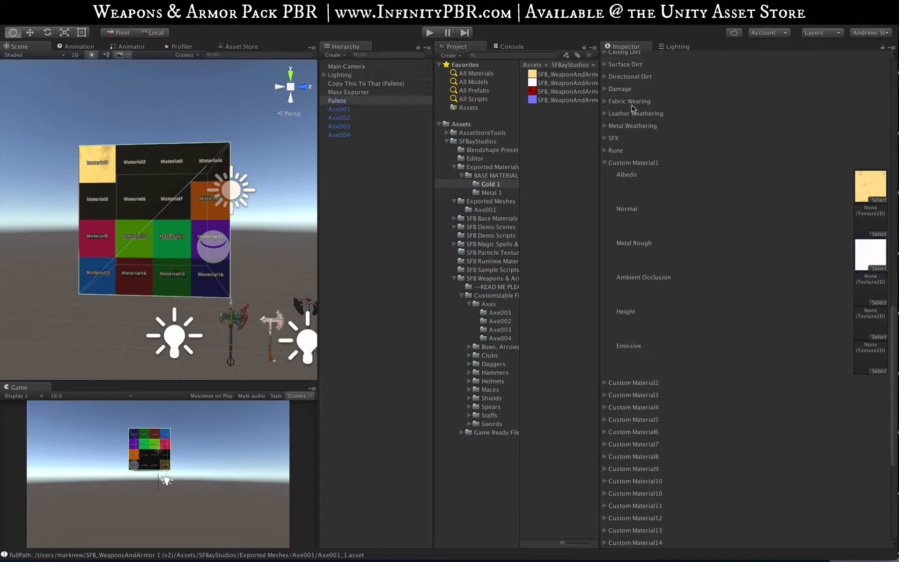
drag(566, 92, 870, 255)
drag(552, 83, 865, 294)
drag(568, 100, 871, 229)
Check the Texture Type options in the Gold 1 normal map's import settings without changing them.
click(560, 103)
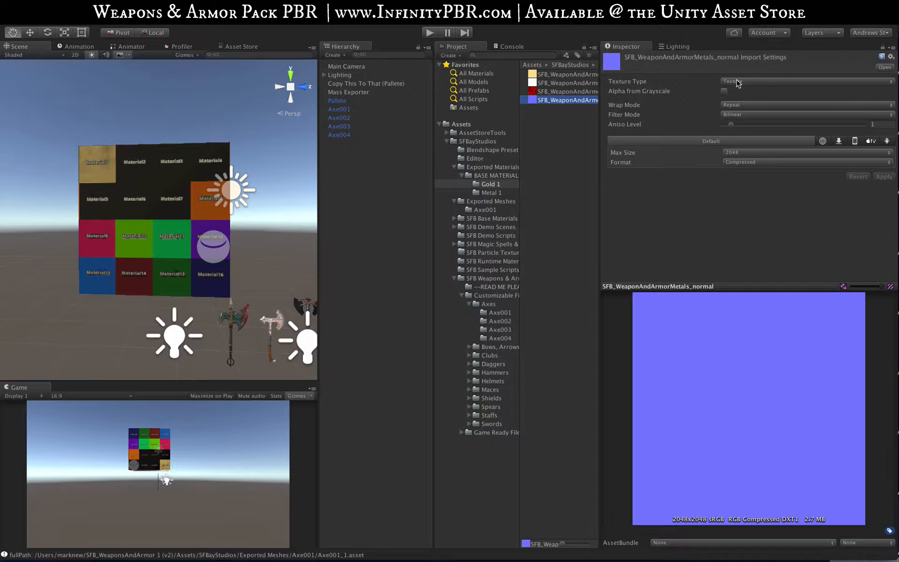
click(736, 82)
click(698, 70)
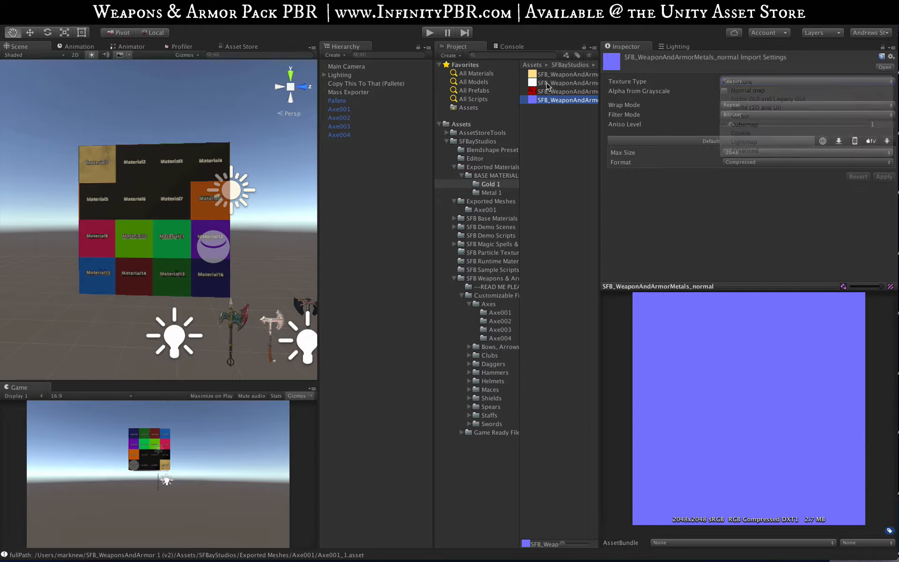
Reselect Pallete, review its Custom Material1 textures and inspect the Material1 tile up close in the scene.
click(336, 101)
scroll(722, 187, down, 10)
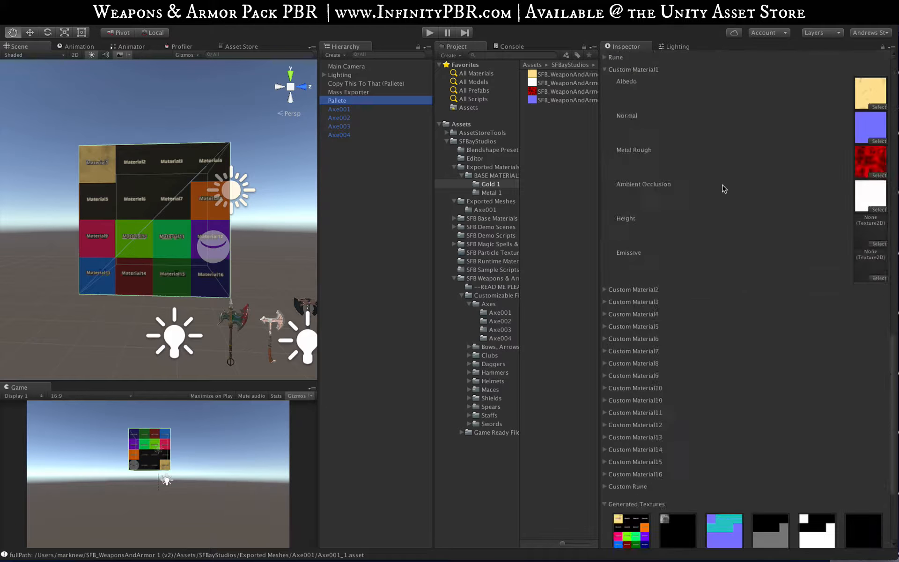
scroll(684, 240, up, 6)
scroll(130, 153, up, 5)
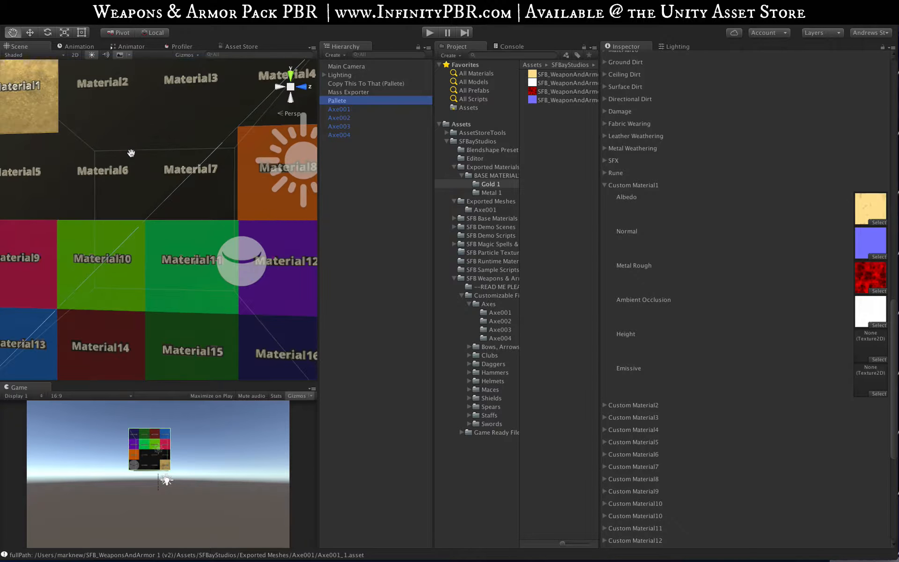
alt+drag(117, 150, 140, 187)
middle_drag(117, 171, 162, 232)
alt+drag(162, 232, 184, 215)
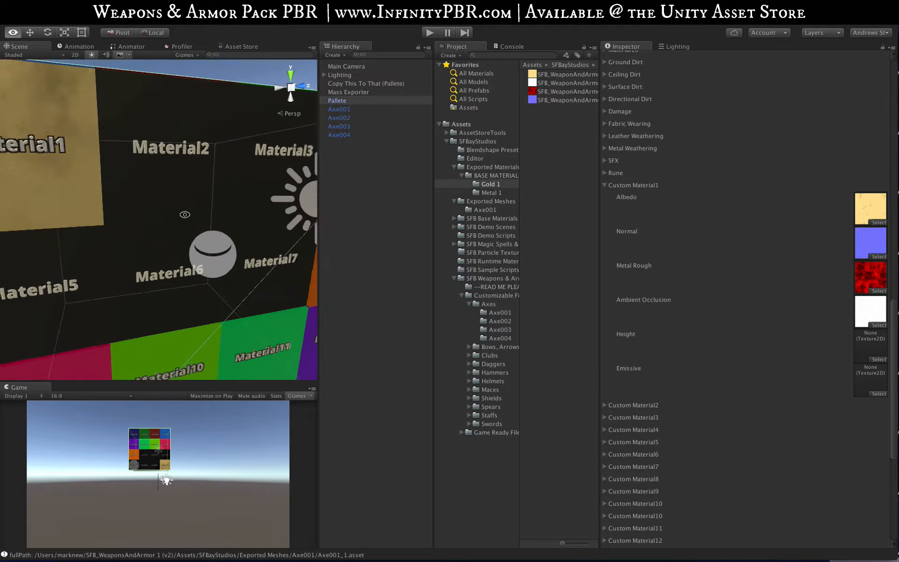
Assign the Metal 1 textures to Custom Material2's Albedo, Normal, Metal Rough and Ambient Occlusion slots, and collapse that group.
click(608, 186)
click(609, 197)
click(494, 191)
drag(543, 75, 860, 214)
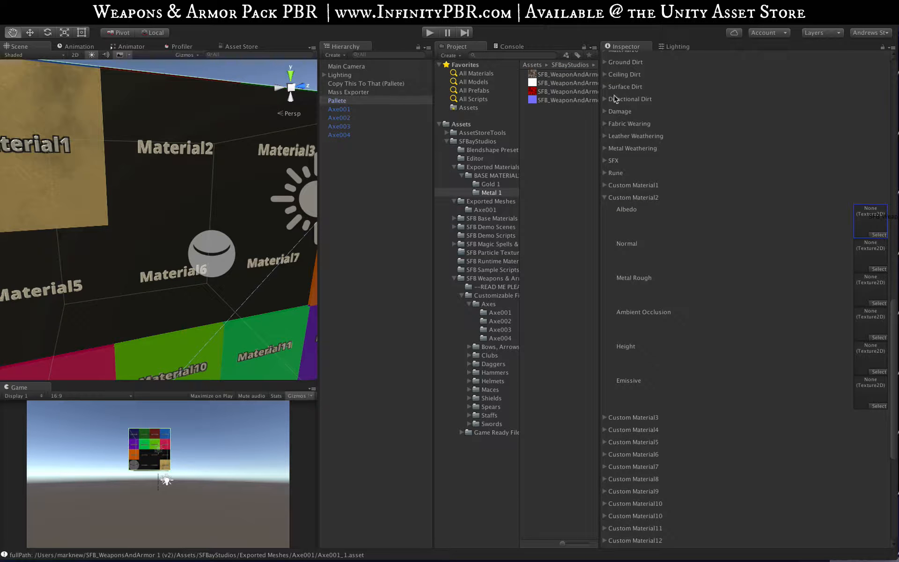
drag(532, 84, 870, 322)
drag(557, 92, 870, 288)
drag(560, 100, 869, 258)
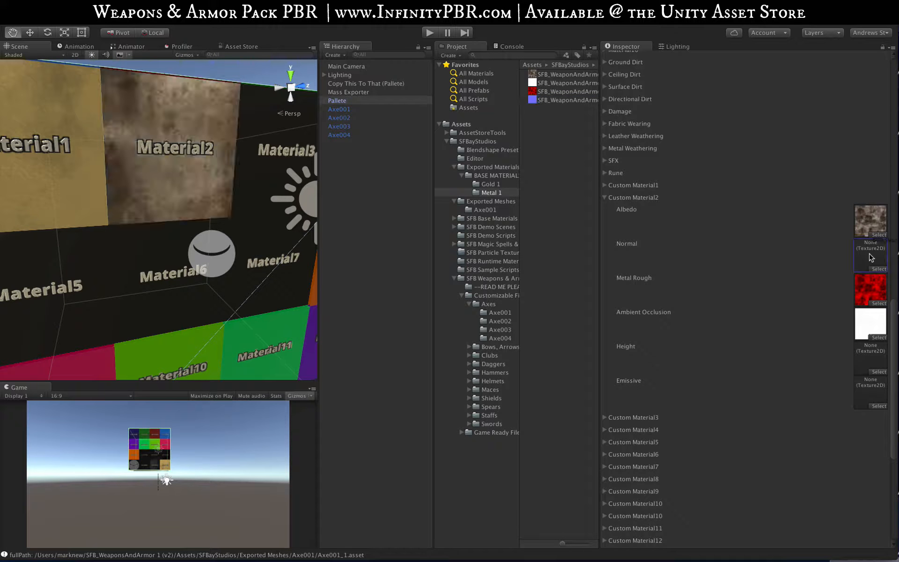
click(603, 198)
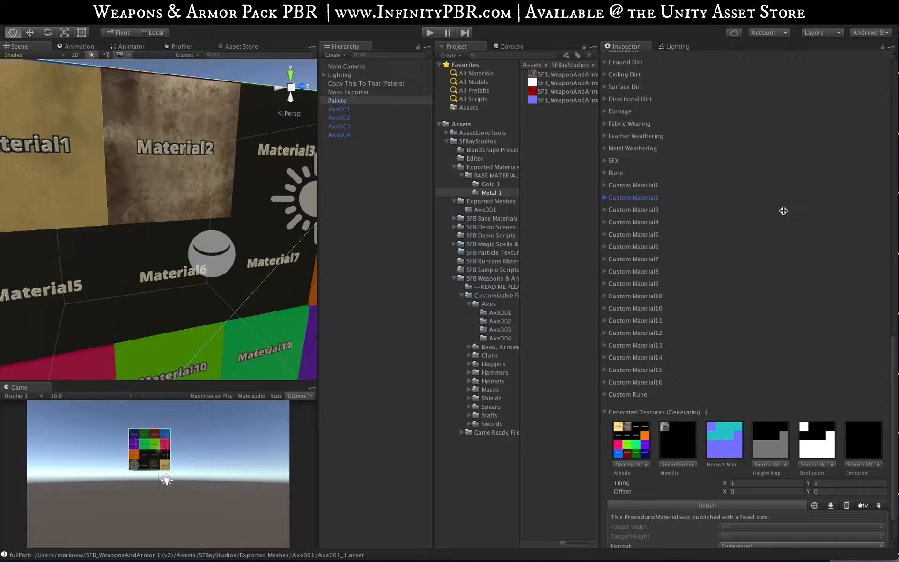
Review Pallete's component settings and locate the material palette asset in the SFB Weapons & Armor folder.
scroll(782, 209, up, 10)
scroll(784, 209, up, 5)
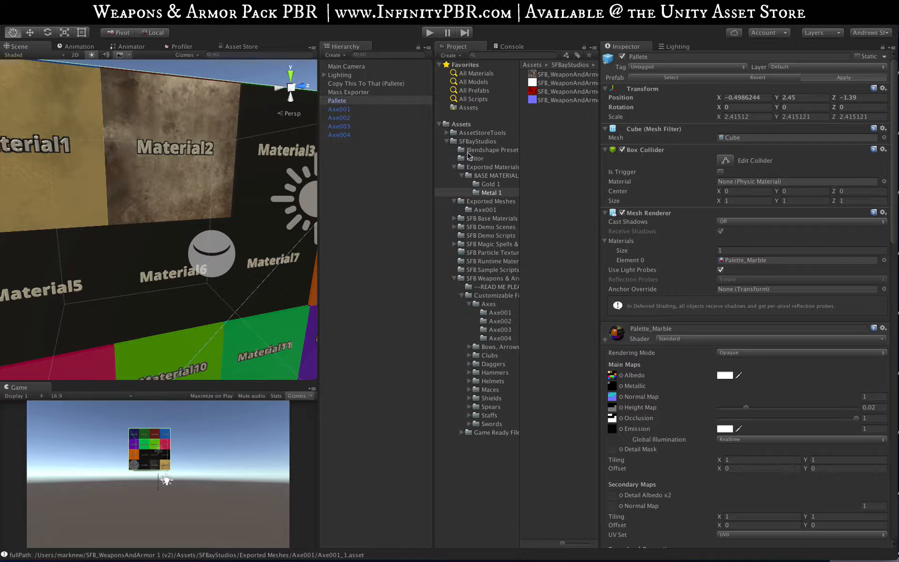
click(487, 279)
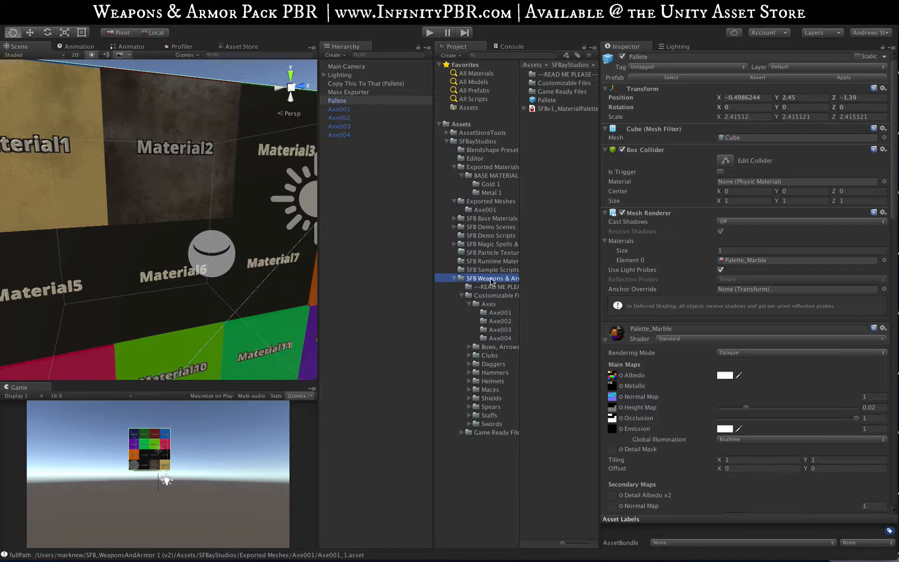
click(524, 109)
click(524, 109)
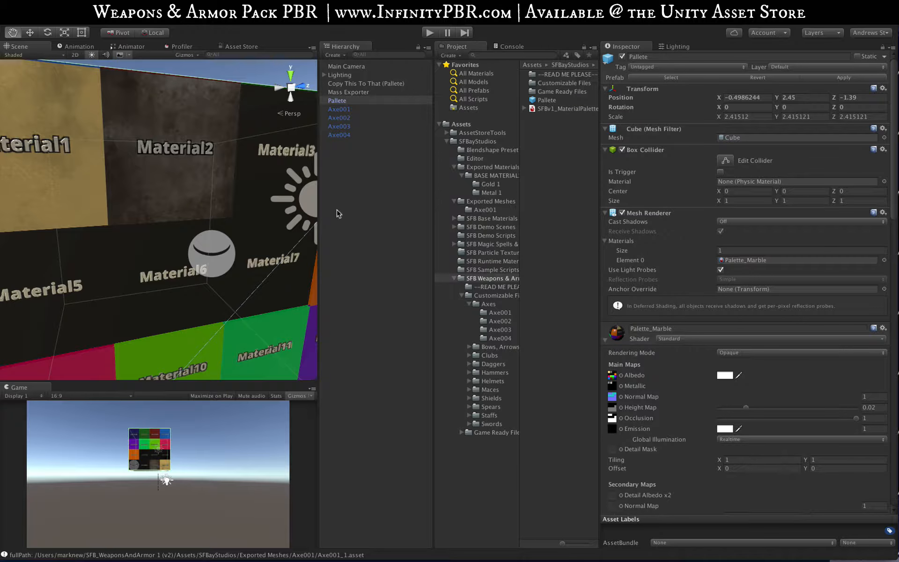
Frame Pallete in the scene and examine its Material1 and Material2 tiles from different angles.
click(351, 104)
key(f)
alt+drag(194, 198, 228, 293)
alt+right_drag(228, 293, 260, 260)
alt+drag(260, 260, 185, 188)
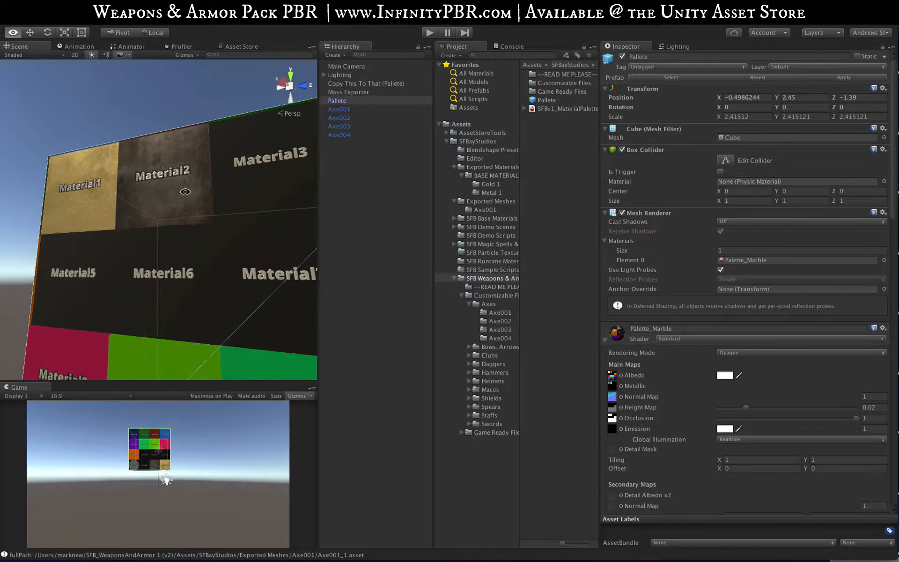
Move from the palette cube to the axes in the scene for a closer look at Axe001.
scroll(240, 256, down, 10)
drag(250, 317, 219, 264)
scroll(224, 267, up, 7)
scroll(201, 233, down, 4)
scroll(203, 233, up, 10)
scroll(202, 236, down, 5)
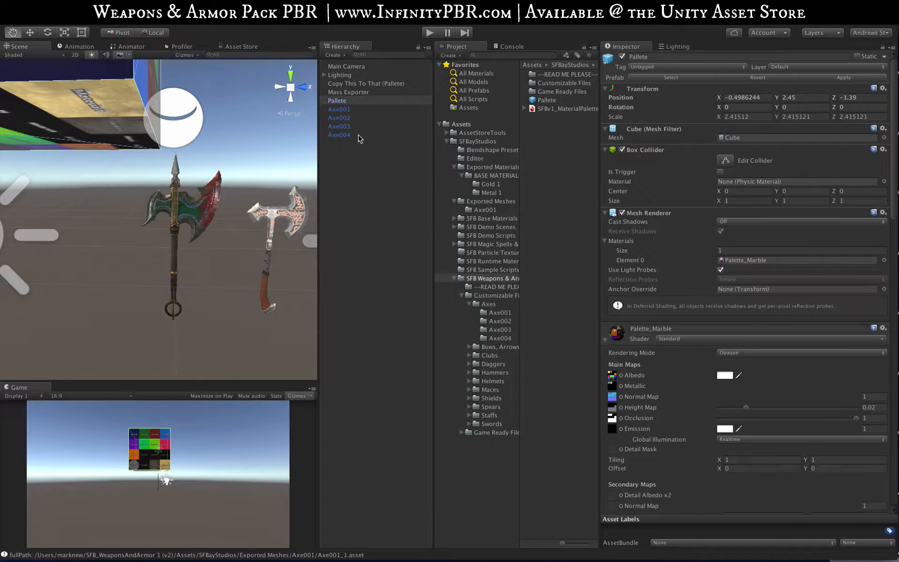
Open the Axe001 procedural material, collapse its Custom OuterBlade group and bring up the OuterBlade parameters.
click(490, 314)
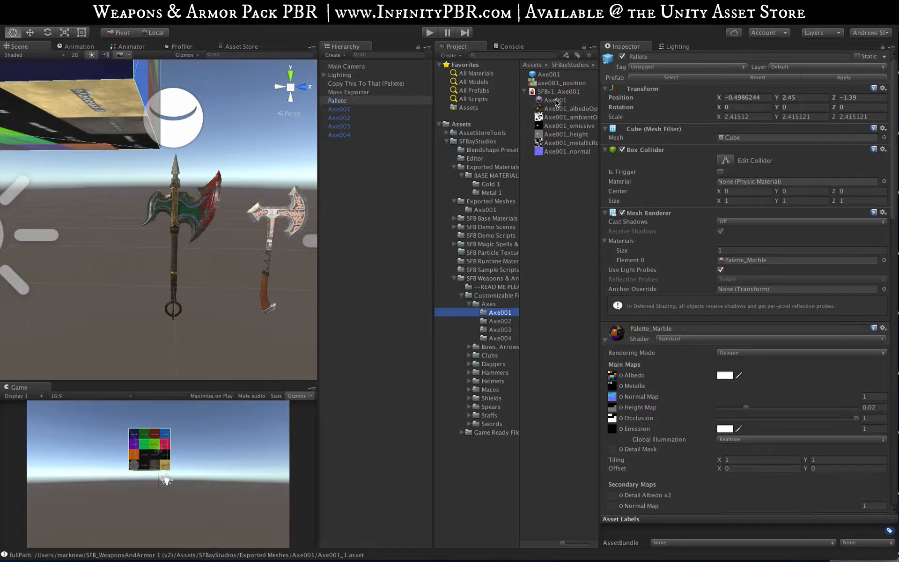
drag(556, 100, 698, 309)
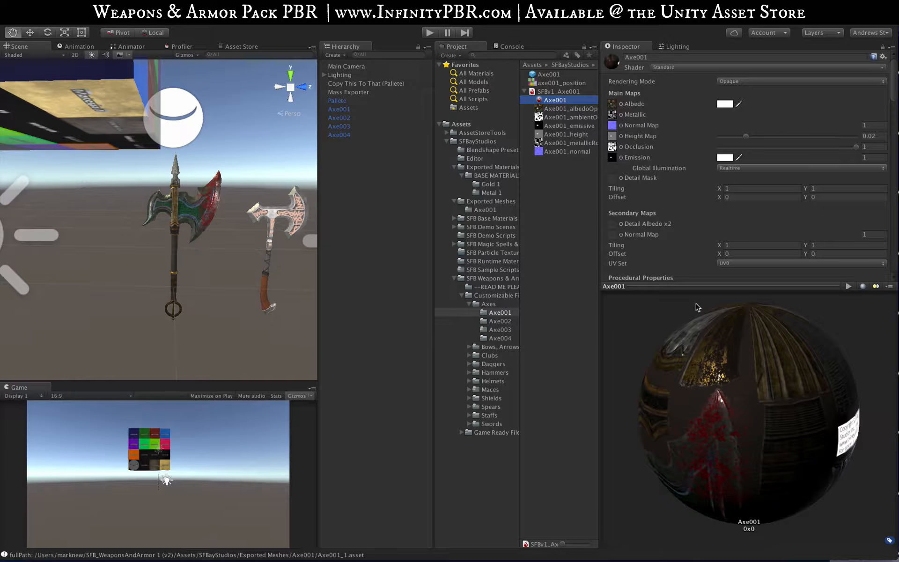
scroll(695, 243, down, 6)
scroll(688, 181, down, 10)
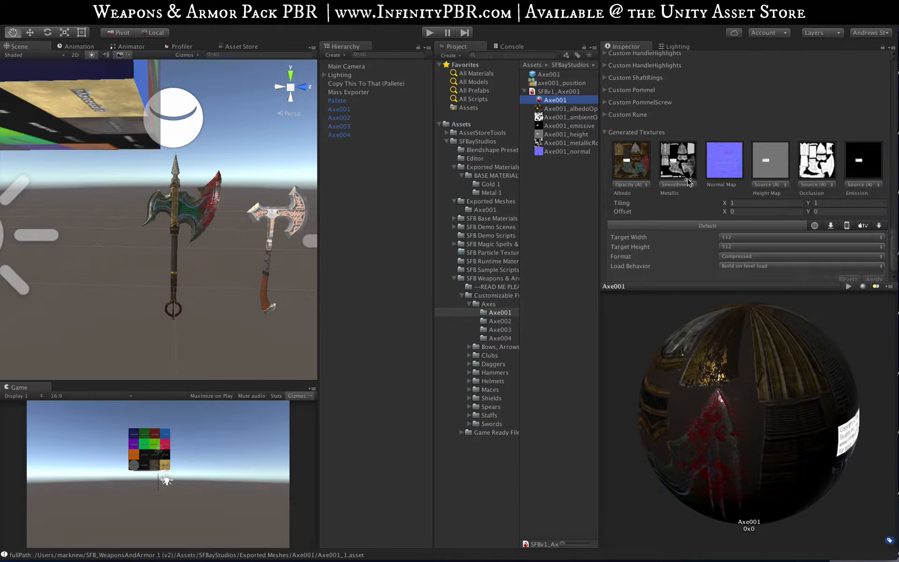
click(613, 162)
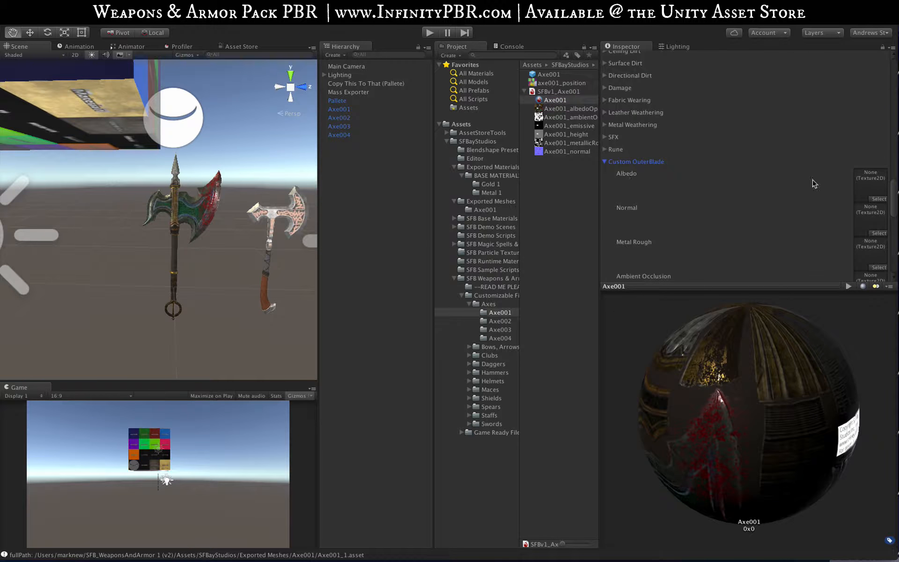
scroll(659, 149, up, 10)
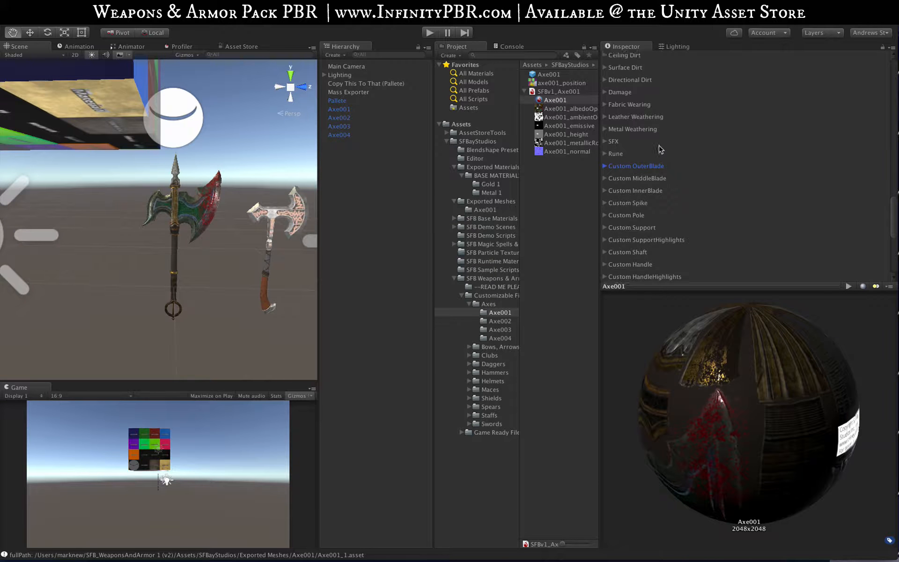
scroll(659, 149, up, 8)
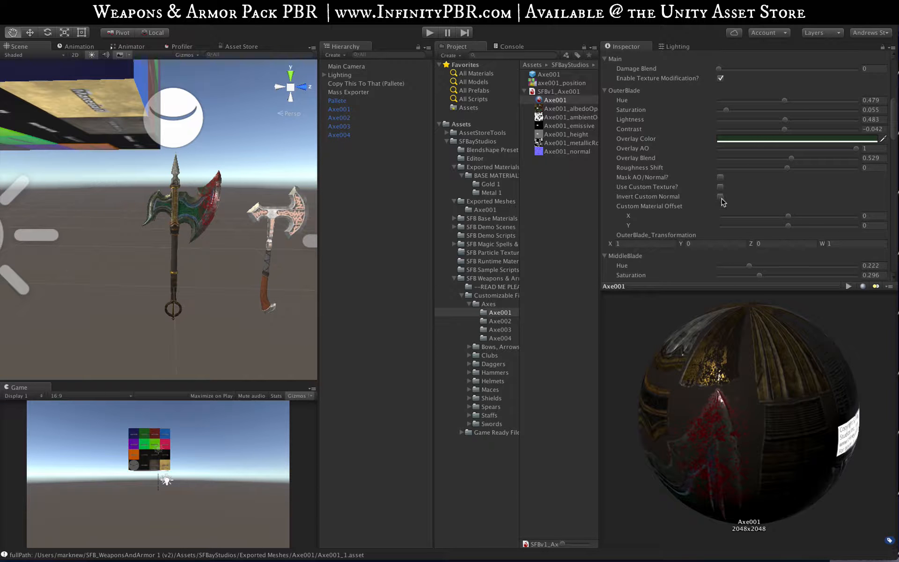
Try Use Custom Texture on Axe001's OuterBlade, view the axe in the scene, and turn the option off again.
click(720, 188)
scroll(230, 212, up, 3)
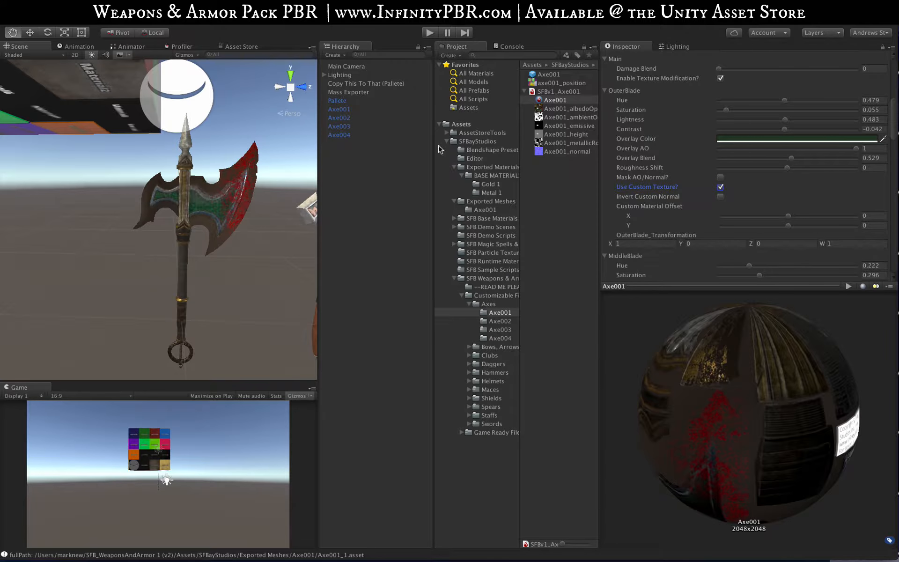
click(723, 189)
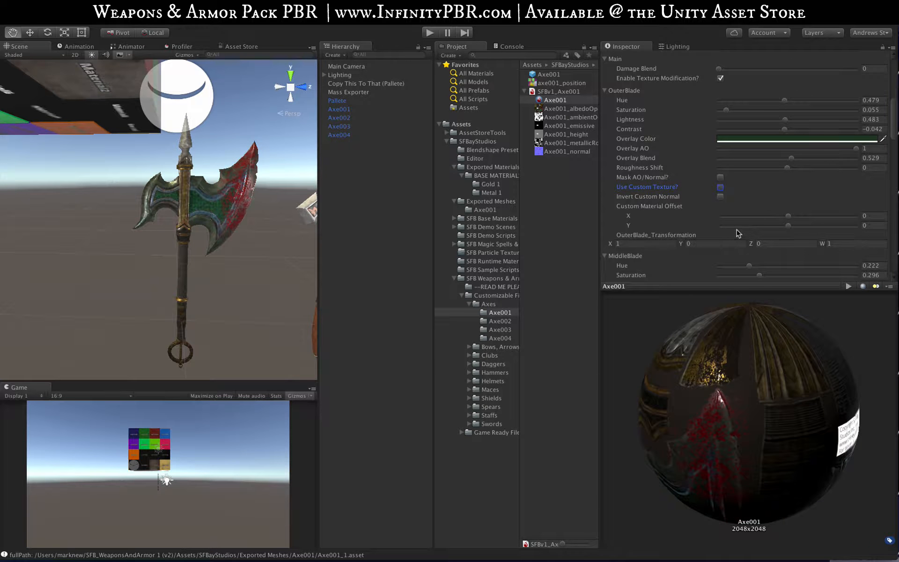
Open the Copy This To That (Pallete) object and check the source choices for Update ALL Sources, keeping Palette_Marble.
click(358, 84)
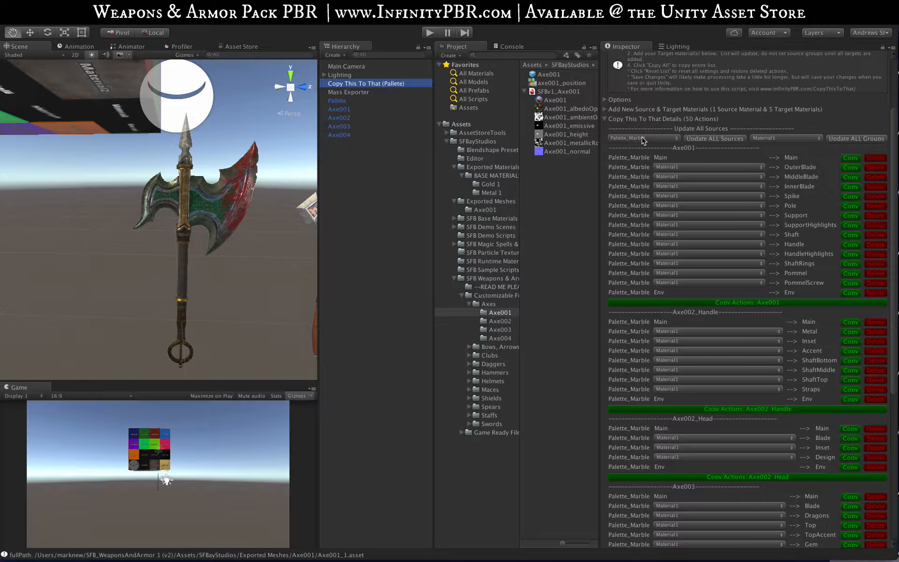
click(662, 138)
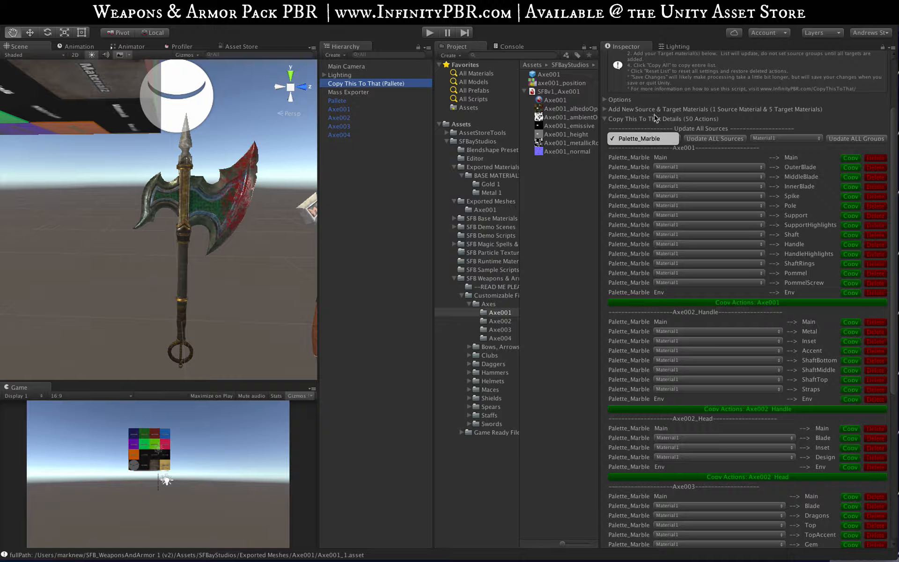
click(652, 119)
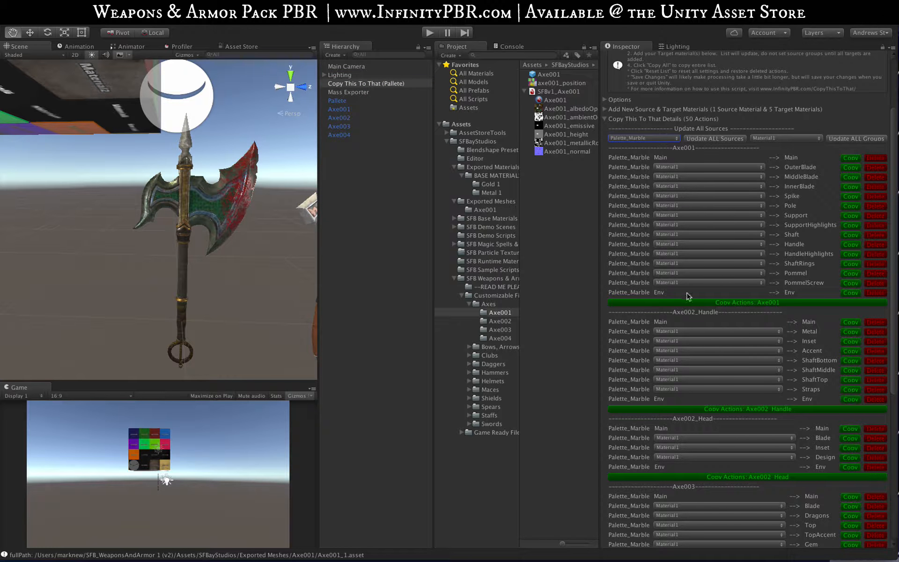
Compare the palette cube with the axes in the scene and check Axe001's OuterBlade source choices, keeping Material1.
scroll(77, 114, down, 5)
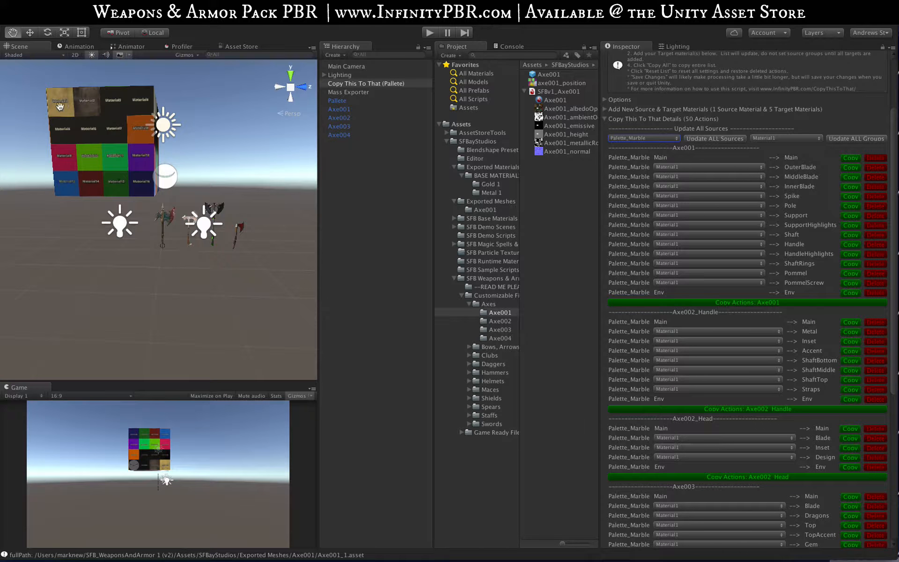
scroll(59, 103, up, 3)
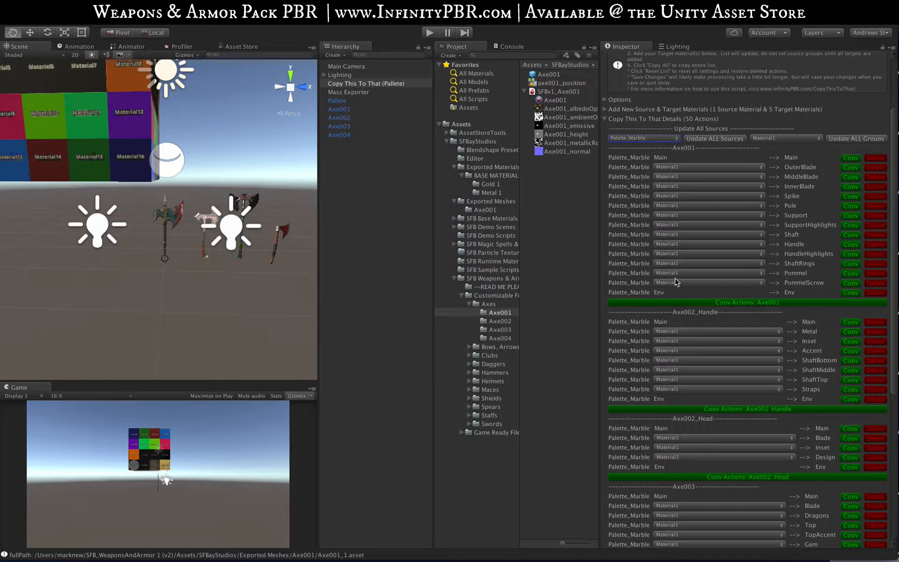
scroll(148, 227, up, 5)
scroll(148, 228, up, 3)
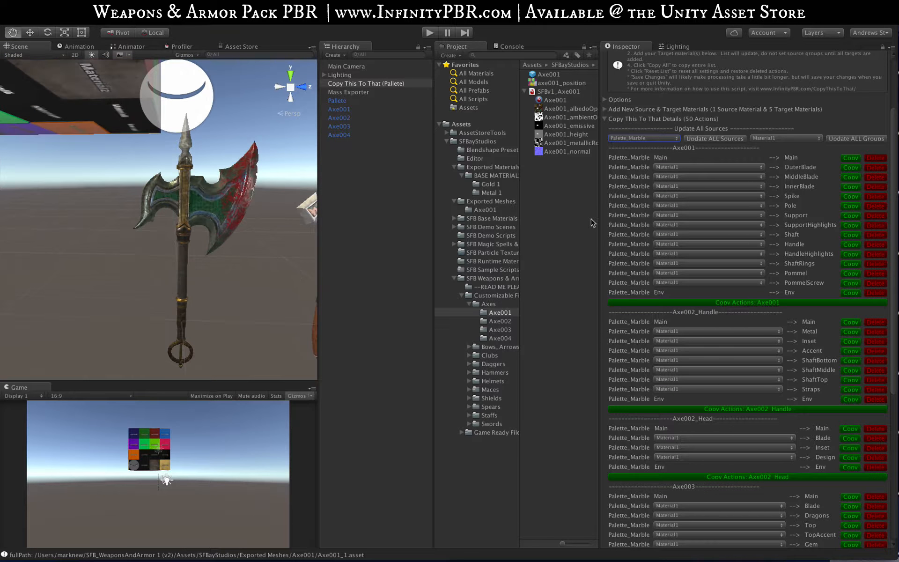
click(677, 168)
click(744, 175)
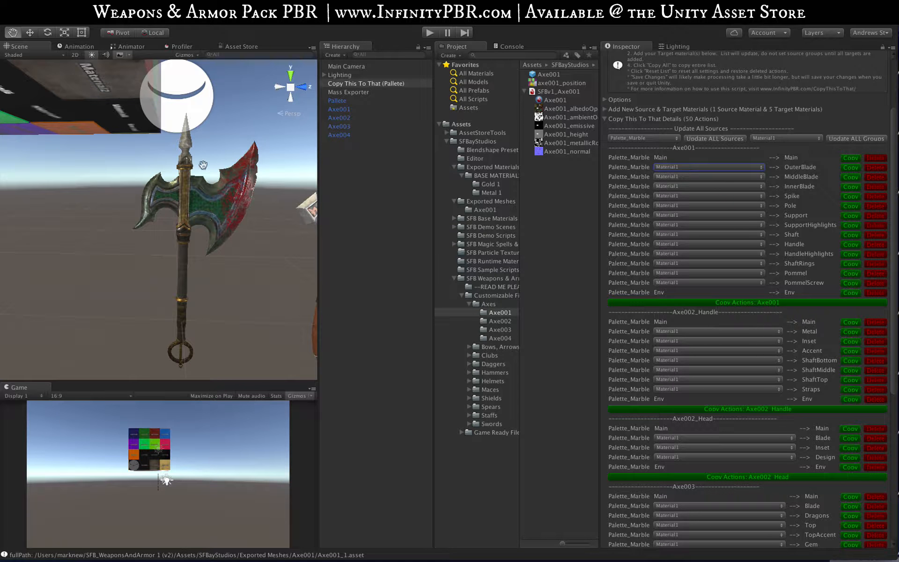
Set Axe001's OuterBlade source to Material2 and its InnerBlade source to Material3, keeping MiddleBlade on Material1.
scroll(219, 167, up, 3)
click(738, 170)
click(727, 167)
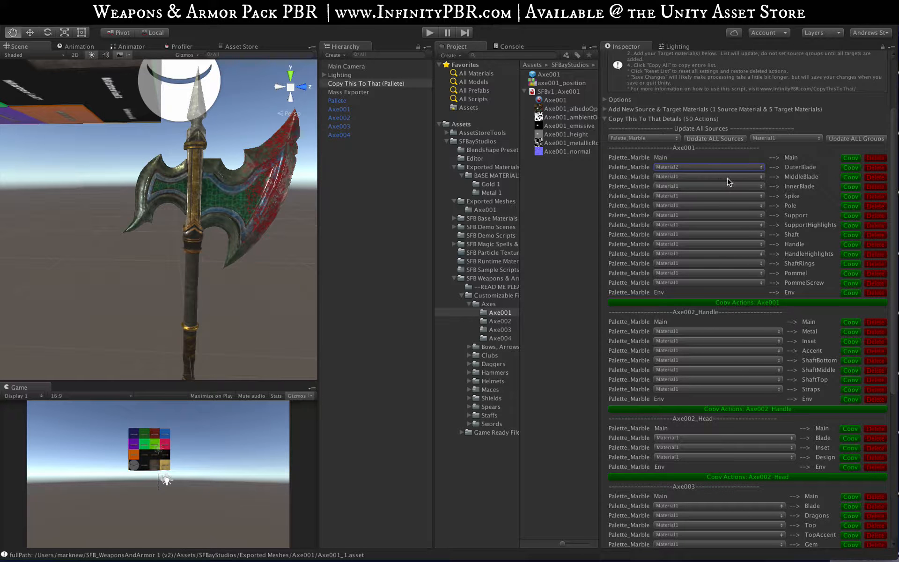
click(725, 178)
click(712, 170)
click(689, 179)
click(681, 195)
Copy the palette materials individually to Axe001's OuterBlade, MiddleBlade and InnerBlade and view the axe head.
click(849, 168)
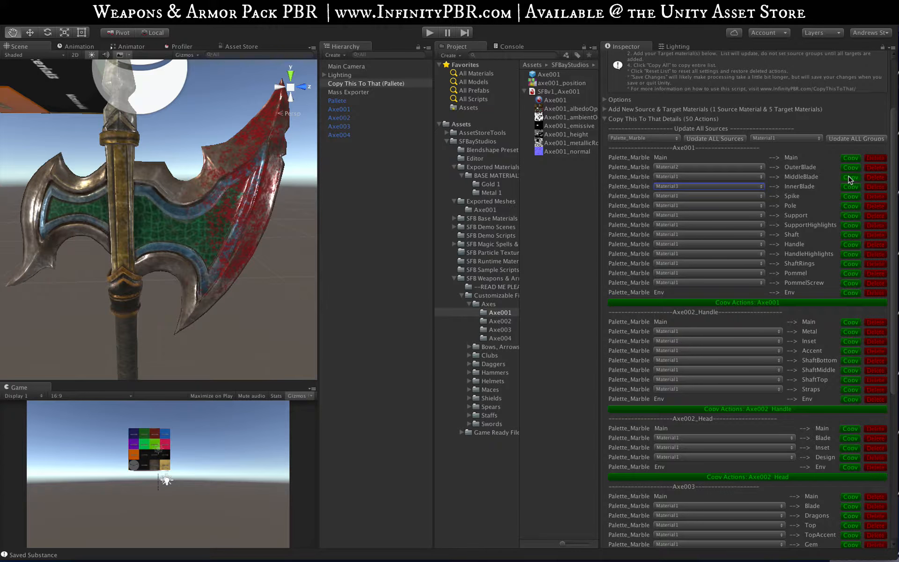
click(849, 178)
click(848, 190)
alt+drag(243, 252, 219, 237)
Set Axe001's InnerBlade source to Material2, copy it to the axe and inspect the blades in the scene.
click(667, 186)
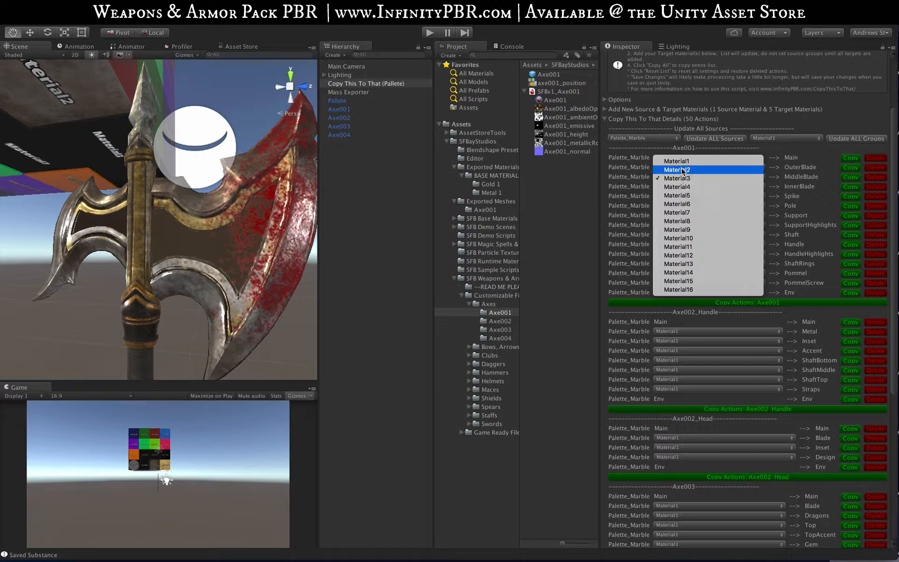
click(683, 170)
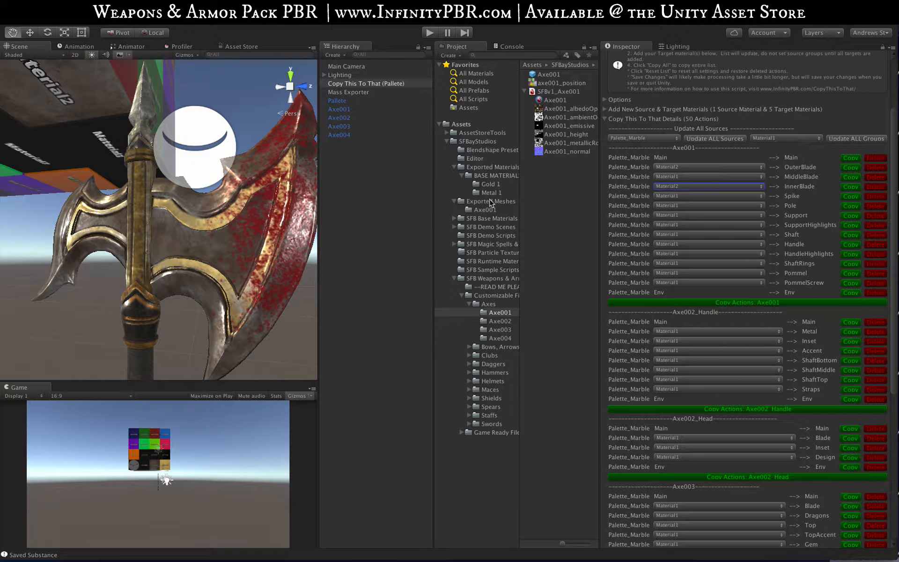
scroll(206, 256, down, 8)
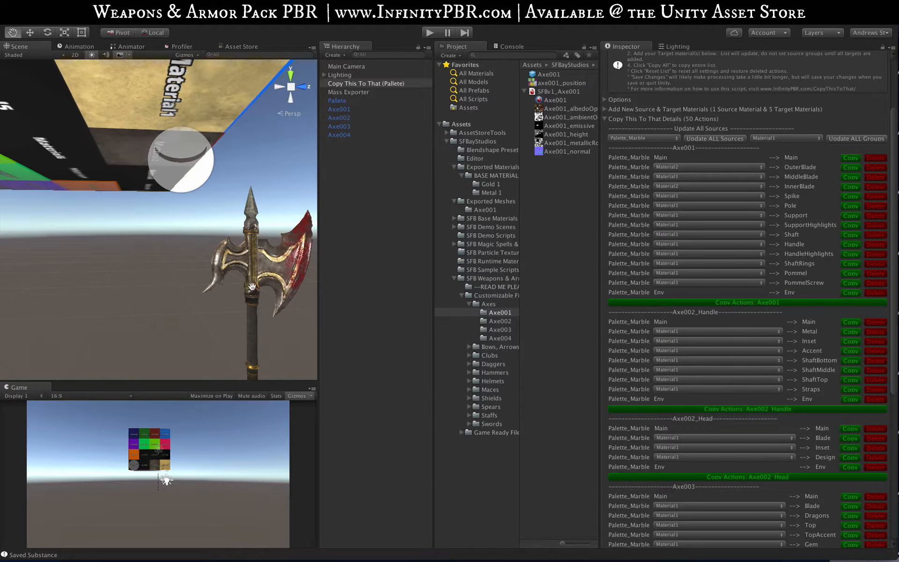
drag(252, 286, 140, 263)
scroll(141, 263, up, 6)
scroll(140, 263, down, 3)
drag(138, 140, 141, 215)
mouse_move(136, 286)
mouse_down()
mouse_move(140, 264)
mouse_move(138, 291)
mouse_up()
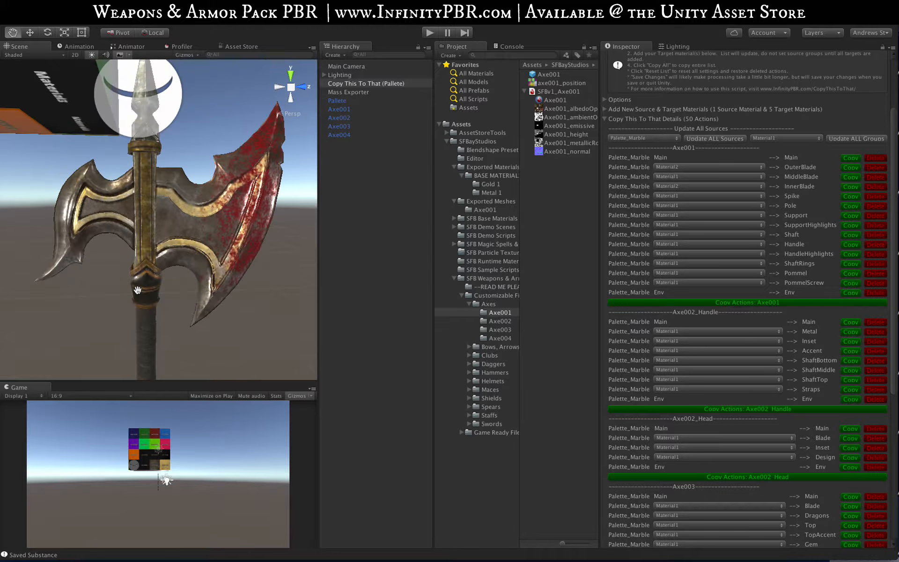
Set Axe001's Spike, Pole and Support sources to Material2, leaving SupportHighlights on Material1.
click(725, 196)
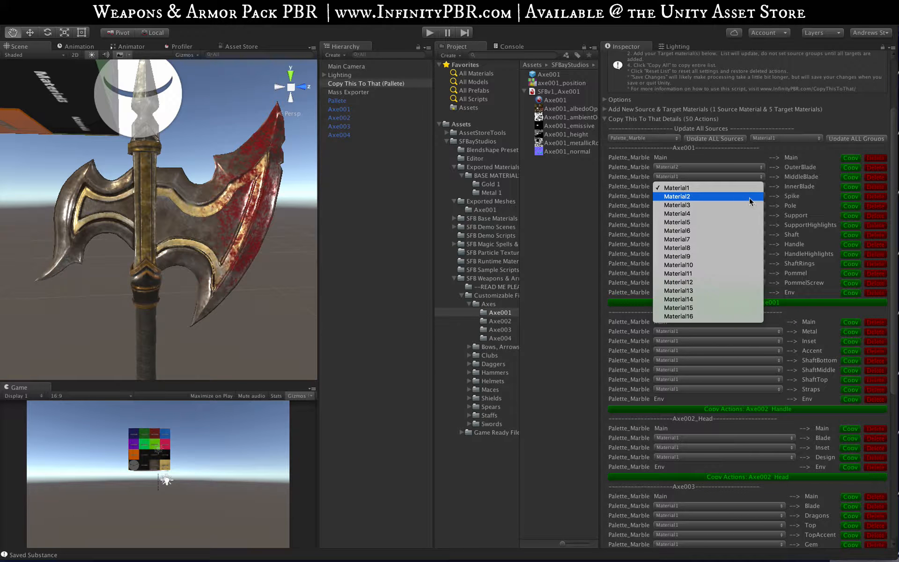
click(740, 195)
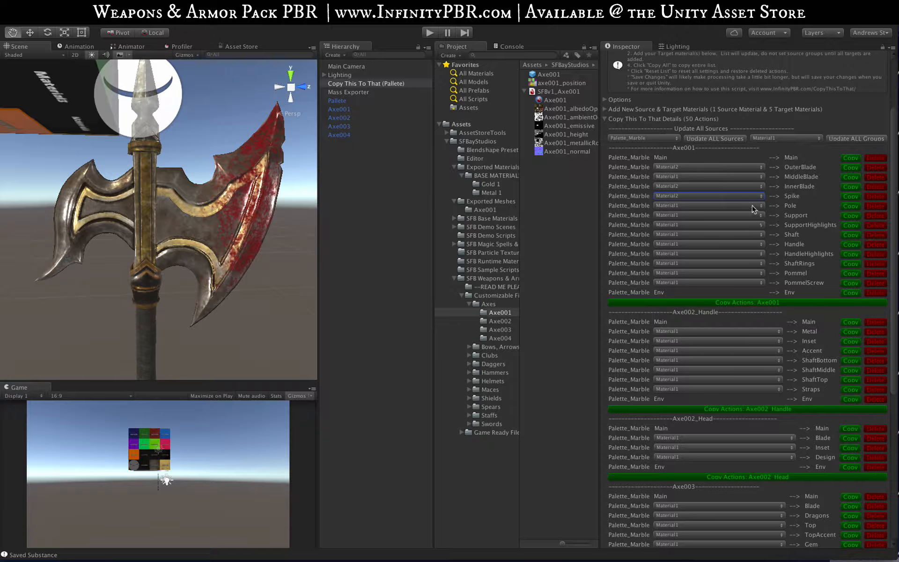
click(753, 208)
click(740, 207)
click(755, 217)
click(745, 215)
click(747, 223)
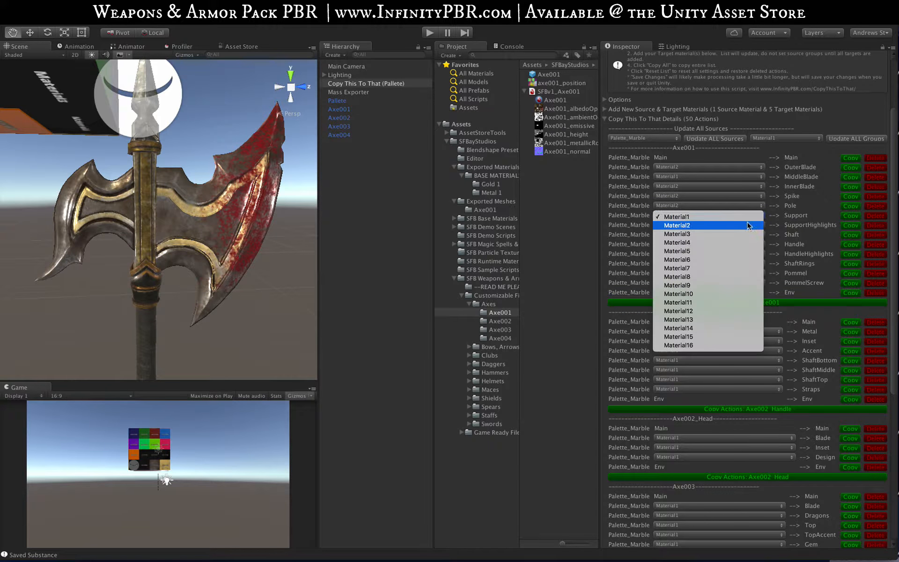
click(738, 216)
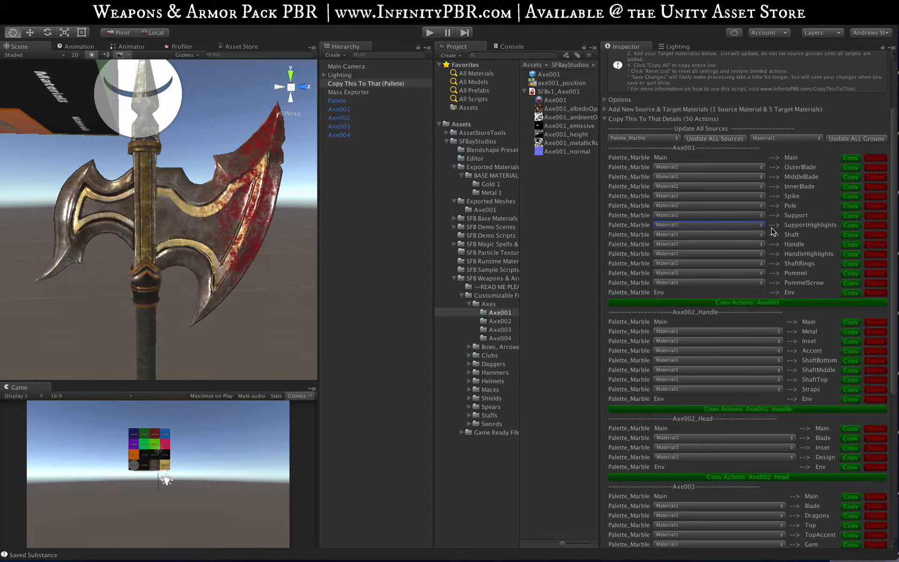
Set Axe001's Shaft, Handle and PommelScrew sources to Material2 and run all of Axe001's copy actions.
click(742, 234)
click(738, 243)
click(742, 235)
click(739, 242)
click(749, 245)
click(749, 252)
click(752, 264)
click(749, 257)
drag(126, 291, 131, 246)
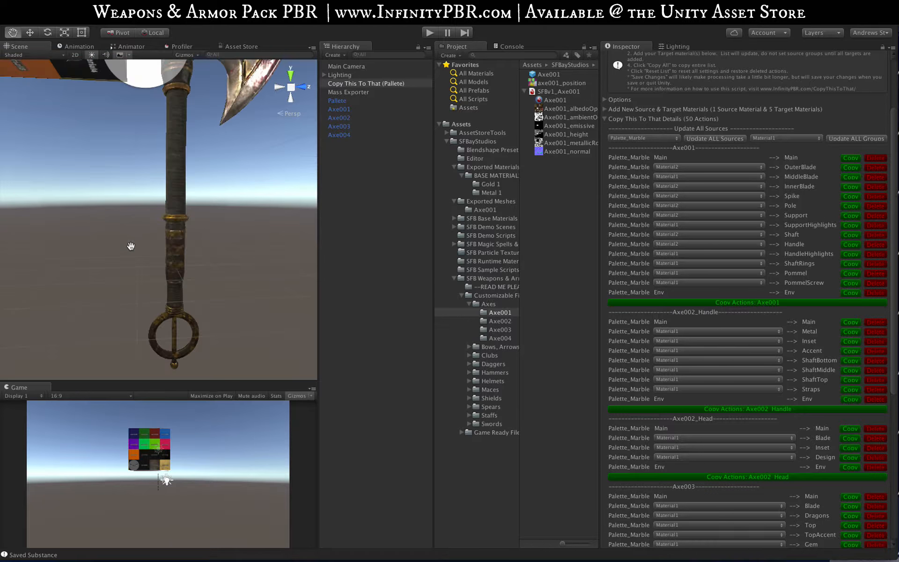
click(746, 274)
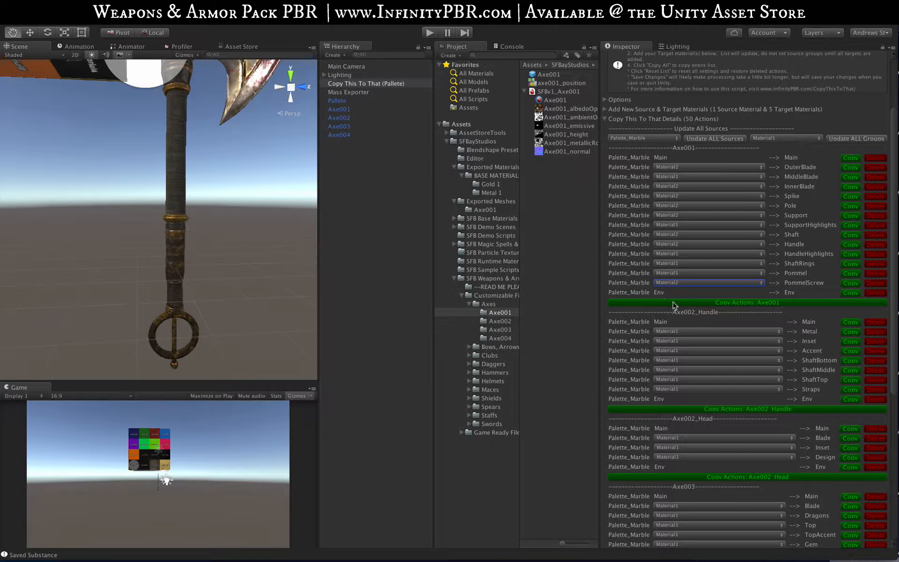
click(733, 302)
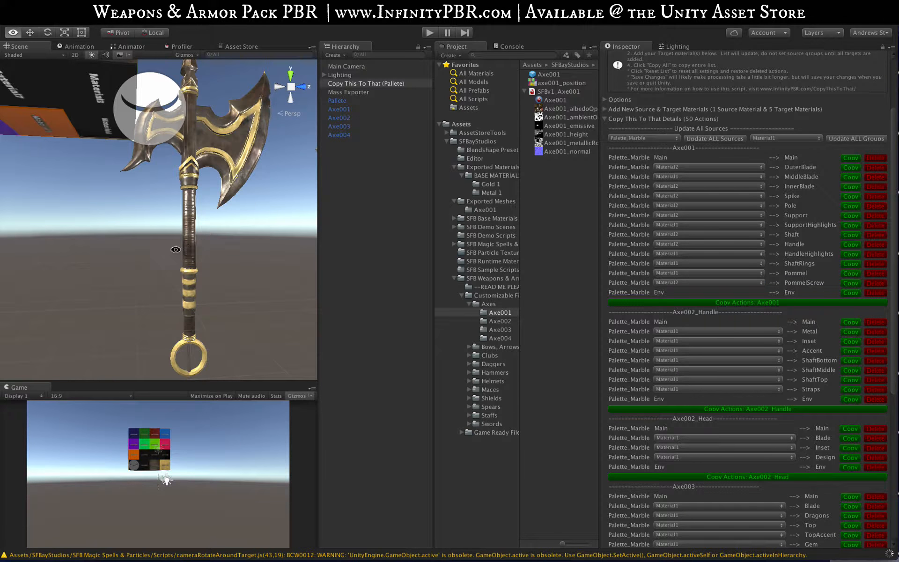
Examine Axe001 from several distances and compare it with the neighbouring axes and the palette cube.
scroll(195, 193, up, 3)
drag(102, 187, 213, 190)
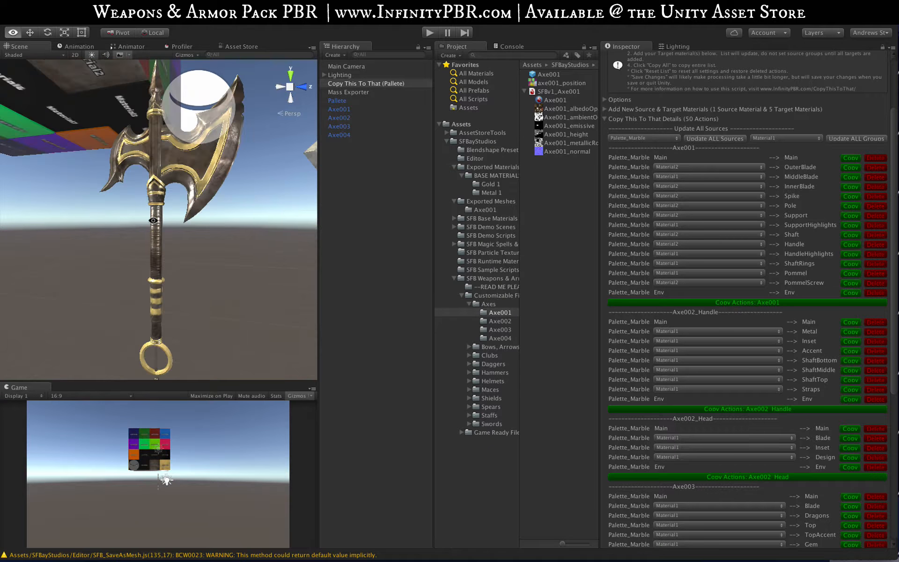
alt+drag(169, 235, 122, 244)
scroll(197, 229, down, 5)
scroll(197, 228, up, 5)
scroll(122, 244, down, 3)
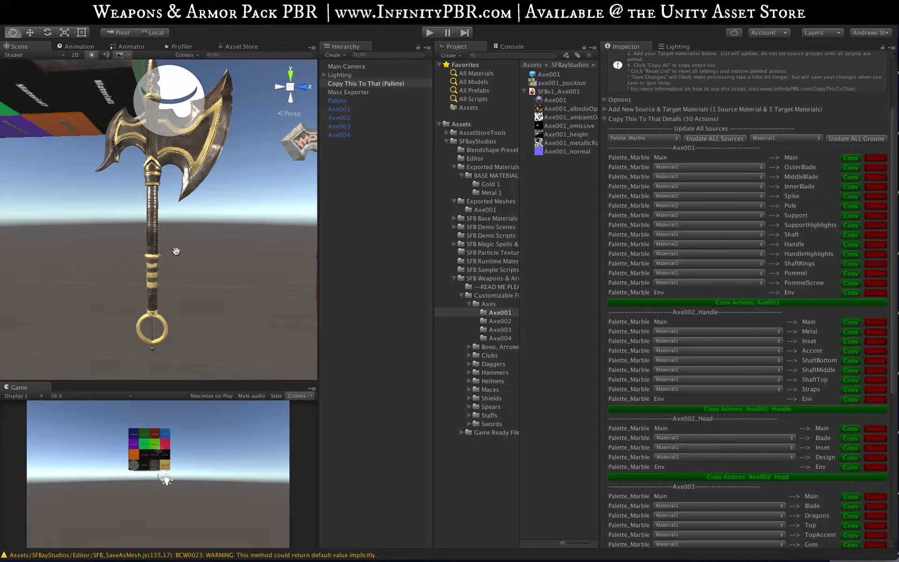
scroll(108, 124, down, 3)
mouse_move(108, 123)
mouse_down()
mouse_move(162, 236)
mouse_move(113, 115)
mouse_up()
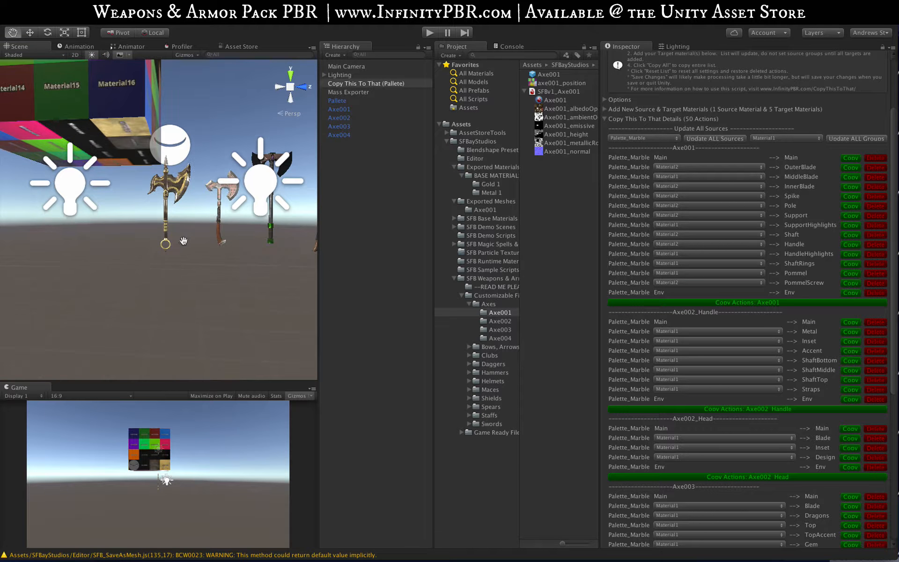
scroll(182, 240, up, 5)
alt+drag(186, 201, 172, 280)
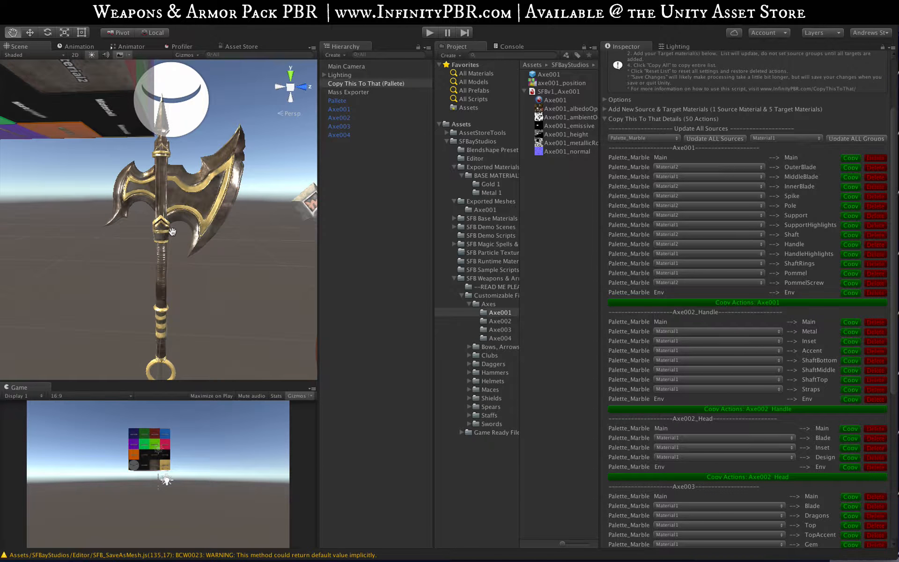
scroll(172, 231, down, 3)
scroll(186, 235, down, 6)
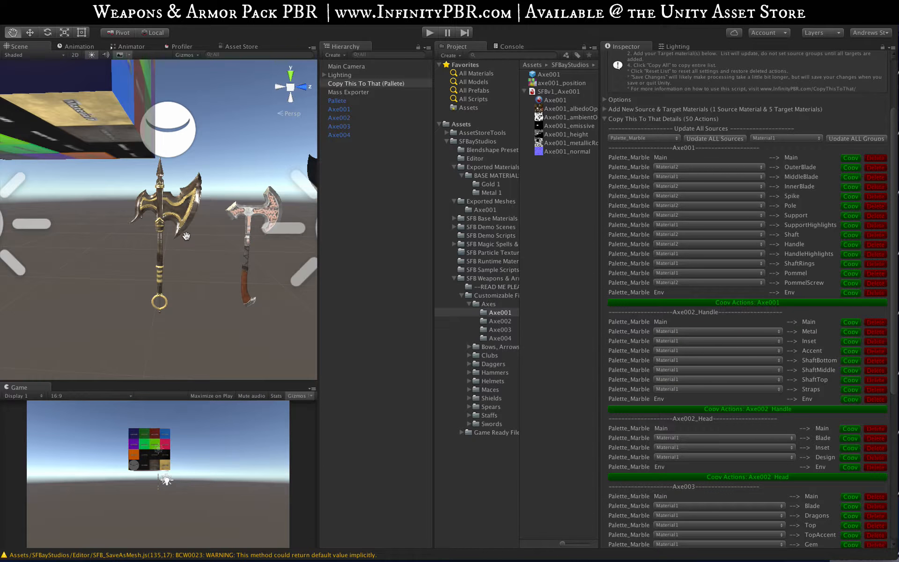
drag(121, 147, 177, 231)
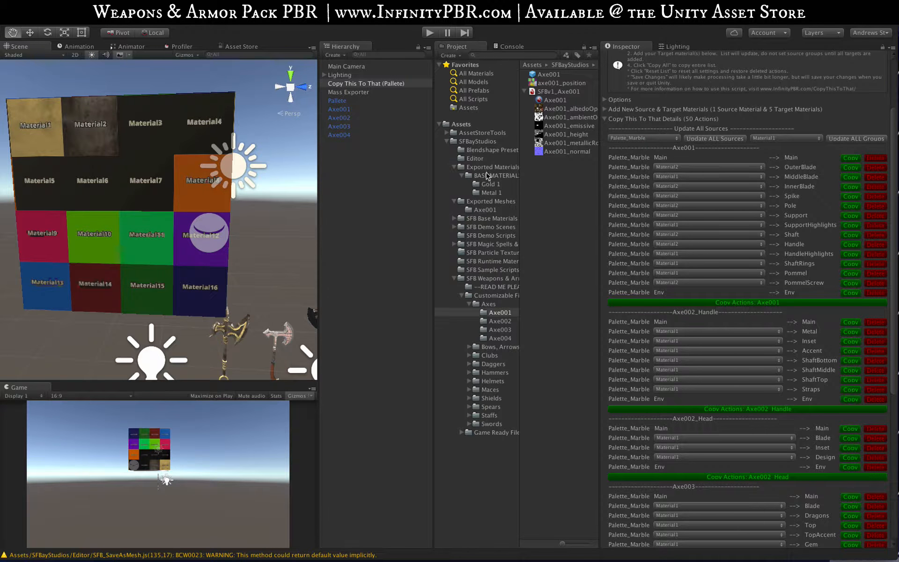
Open the SFB Base Materials folder, collapse SFB_LeadRough_v1 and expand SFB_AgedChrome_v1 to show its AgedChrome material.
click(489, 220)
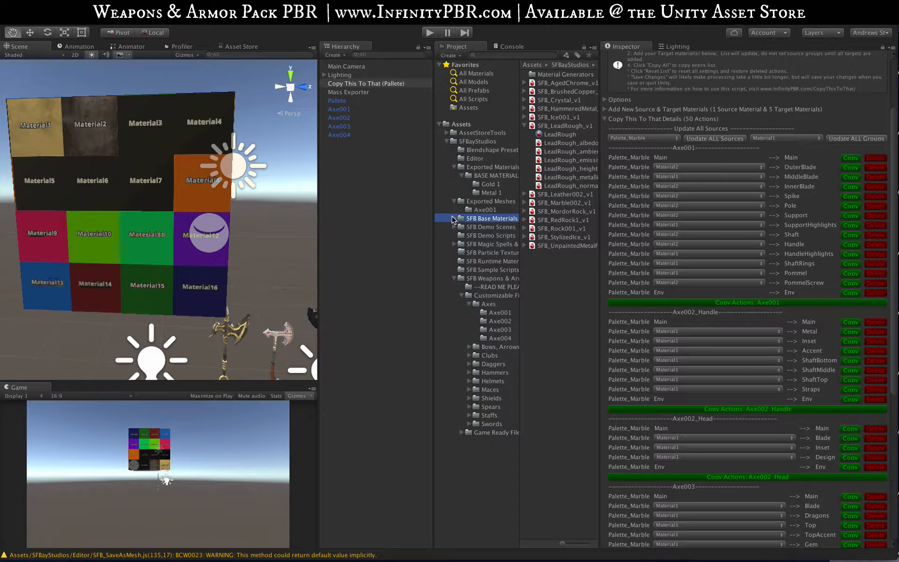
click(524, 126)
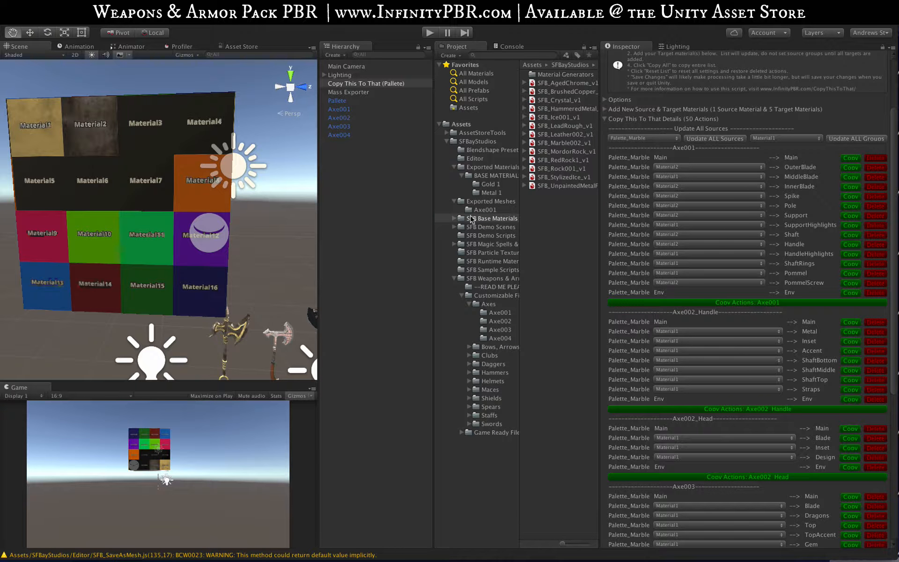
click(454, 218)
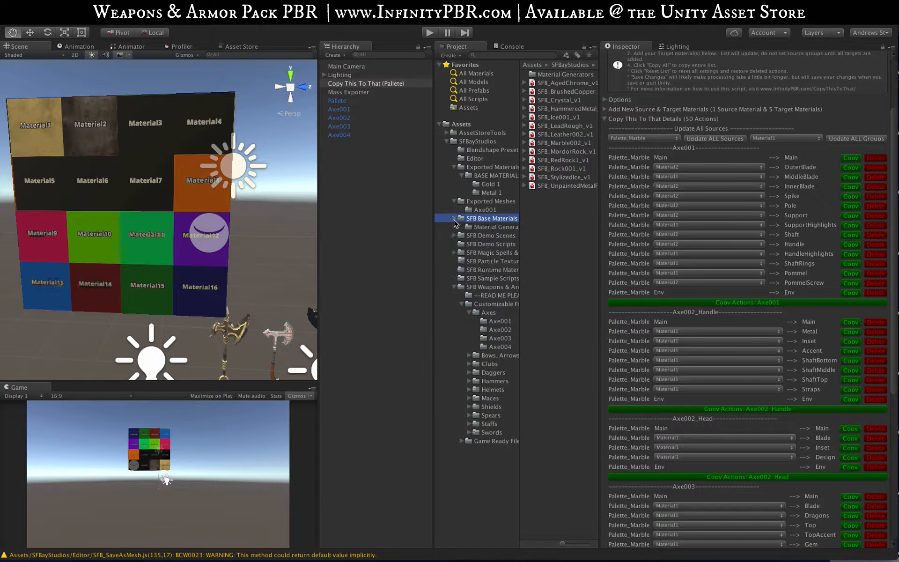
click(547, 85)
click(526, 84)
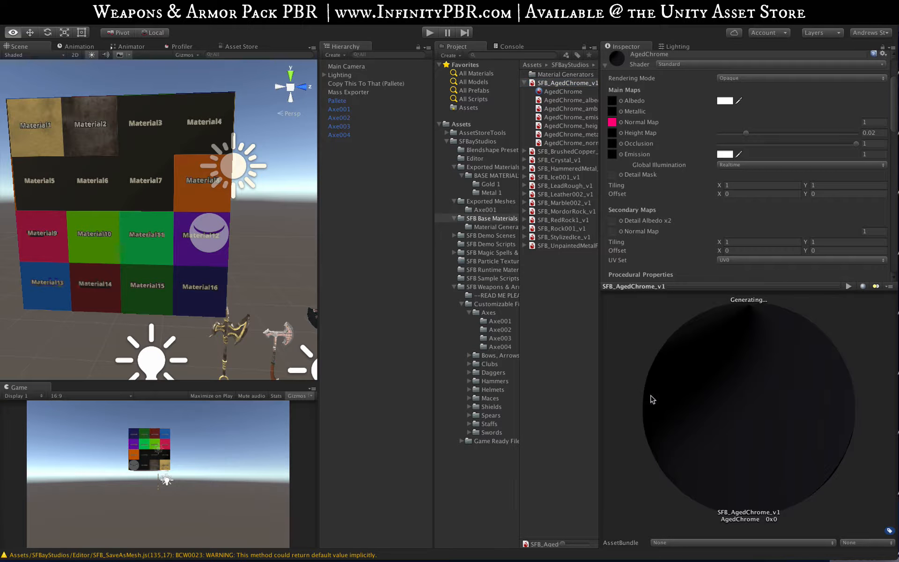
Open the BrushedCopper procedural material and examine its parameters and sphere preview.
click(547, 153)
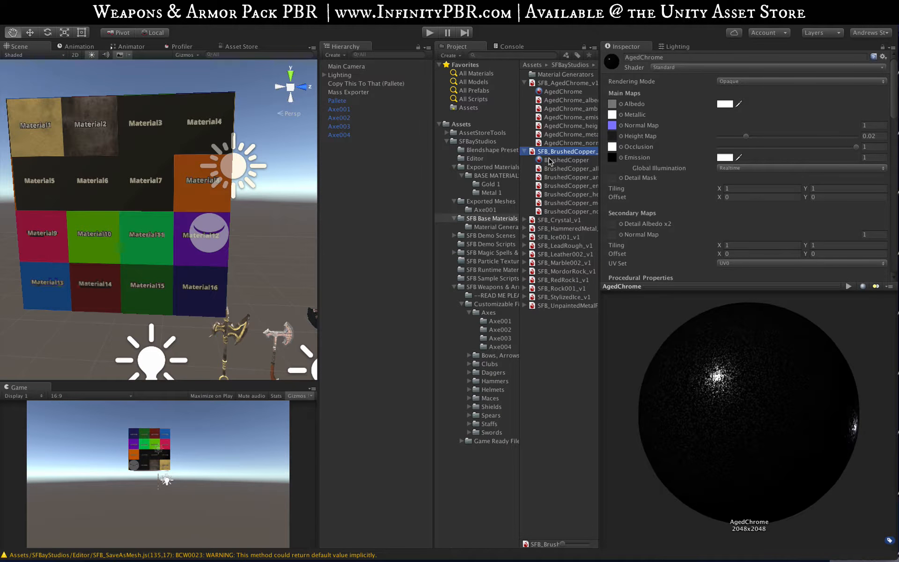
click(550, 160)
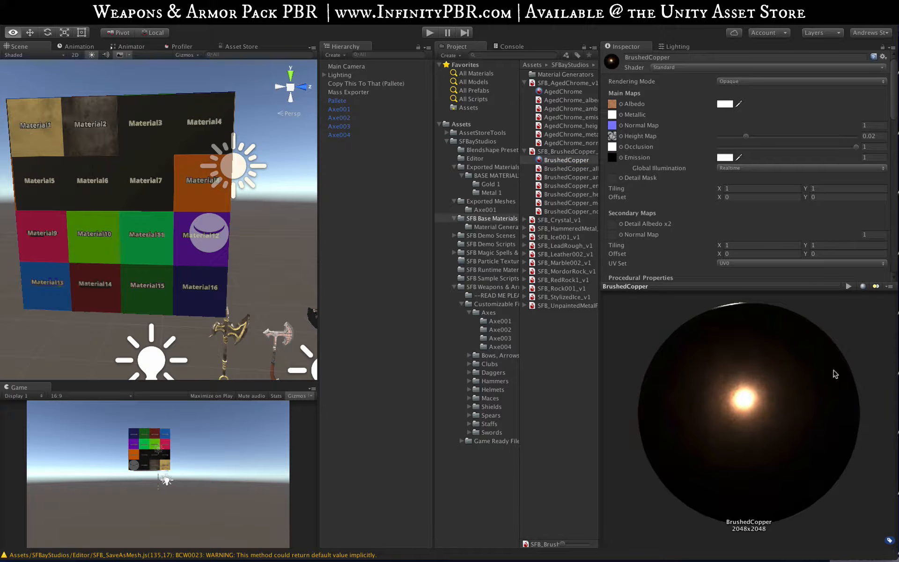
scroll(738, 192, down, 10)
scroll(738, 192, down, 3)
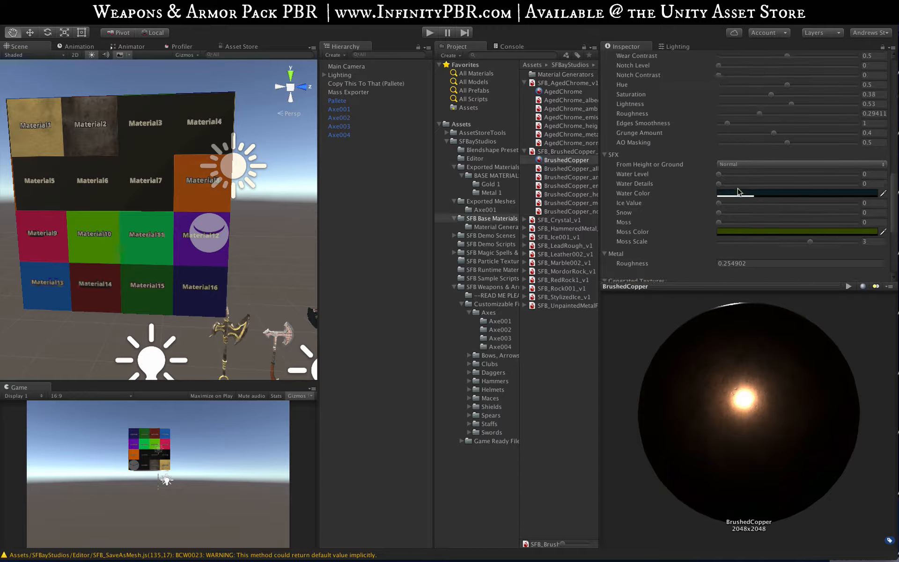
scroll(740, 193, up, 12)
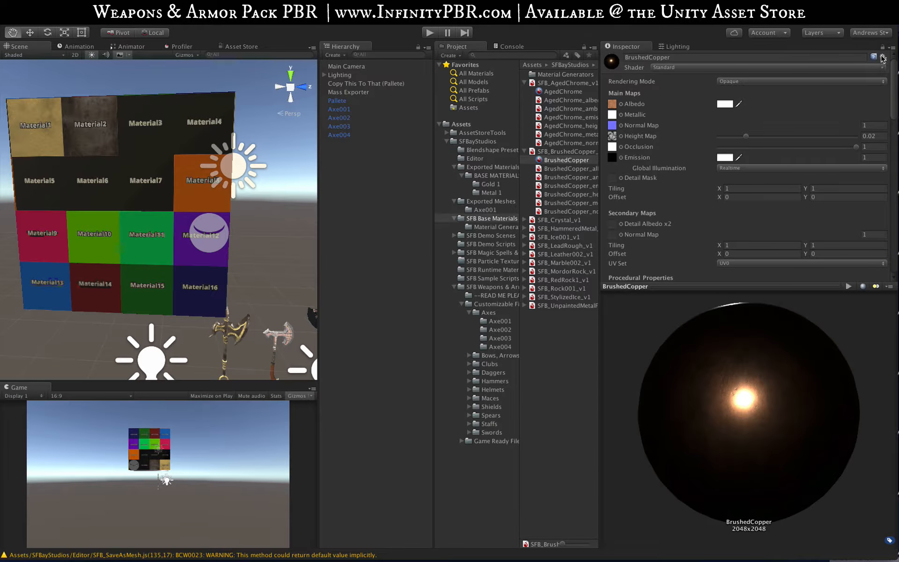
click(882, 58)
click(820, 82)
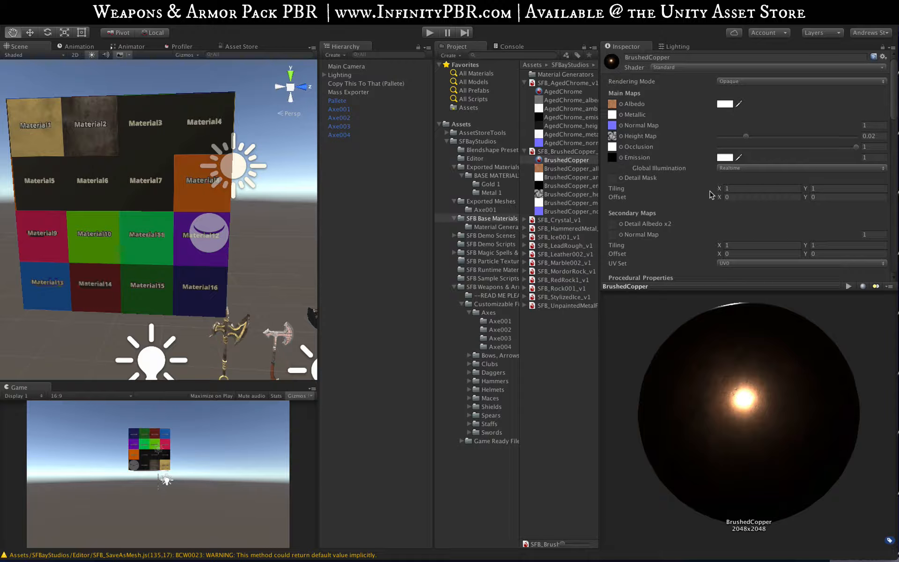
drag(763, 356, 820, 400)
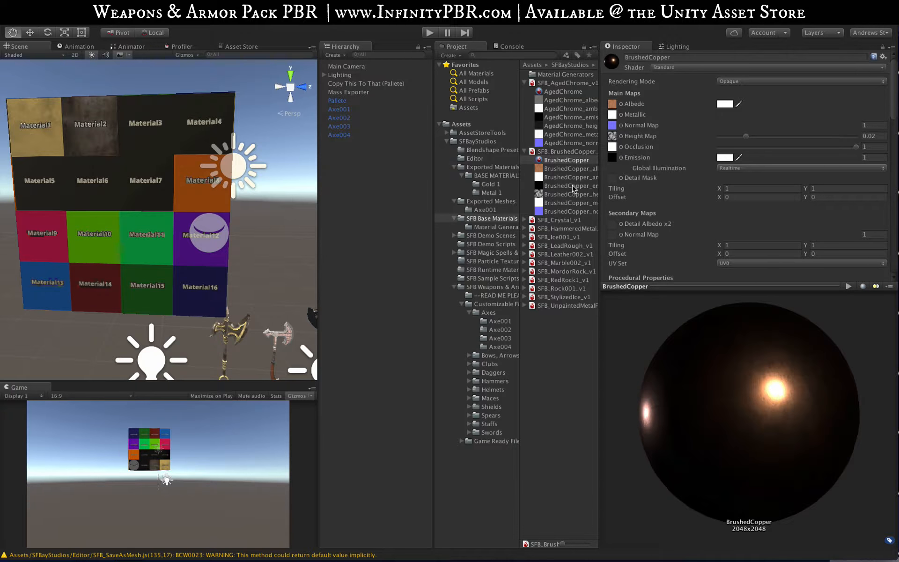
scroll(746, 221, down, 5)
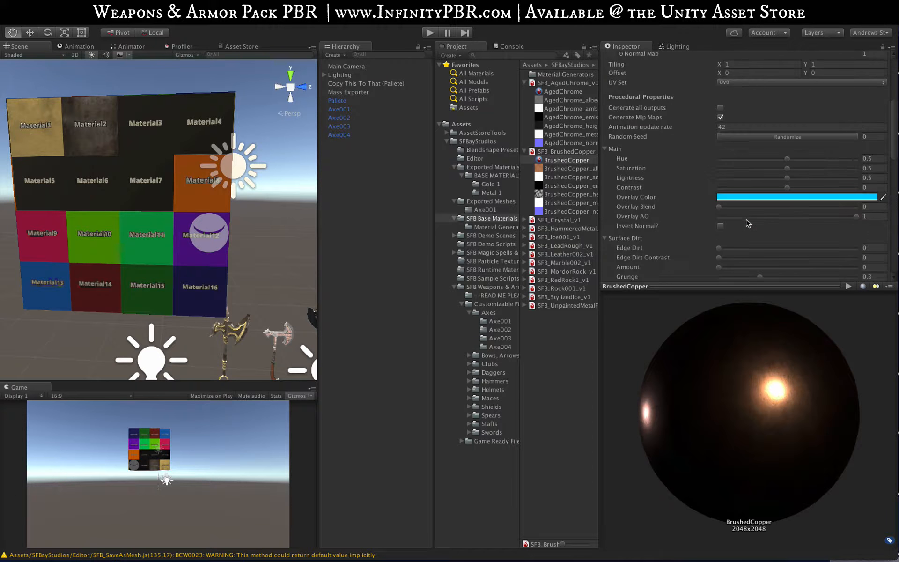
Export BrushedCopper as a single material under group name "Base Material - Copper" with Set Normal Map Mode disabled.
click(549, 161)
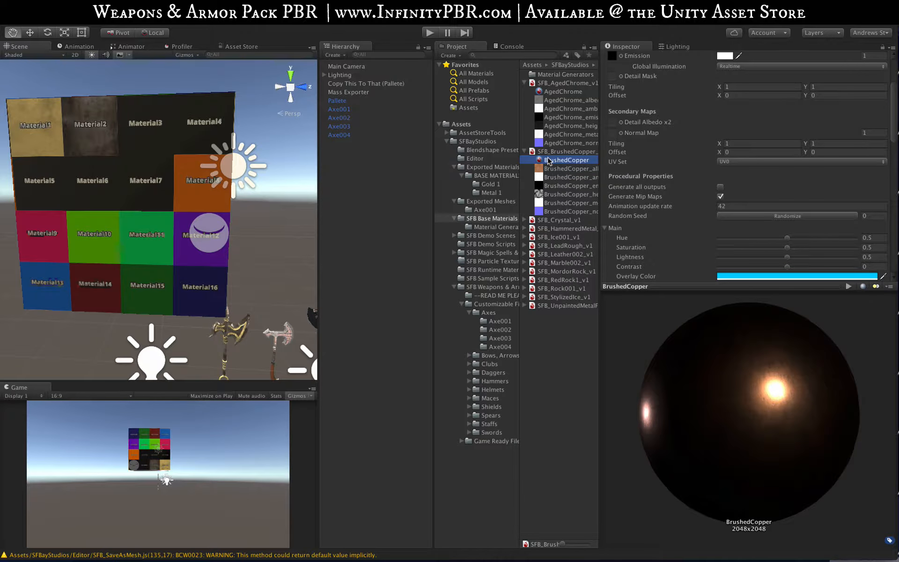
click(320, 4)
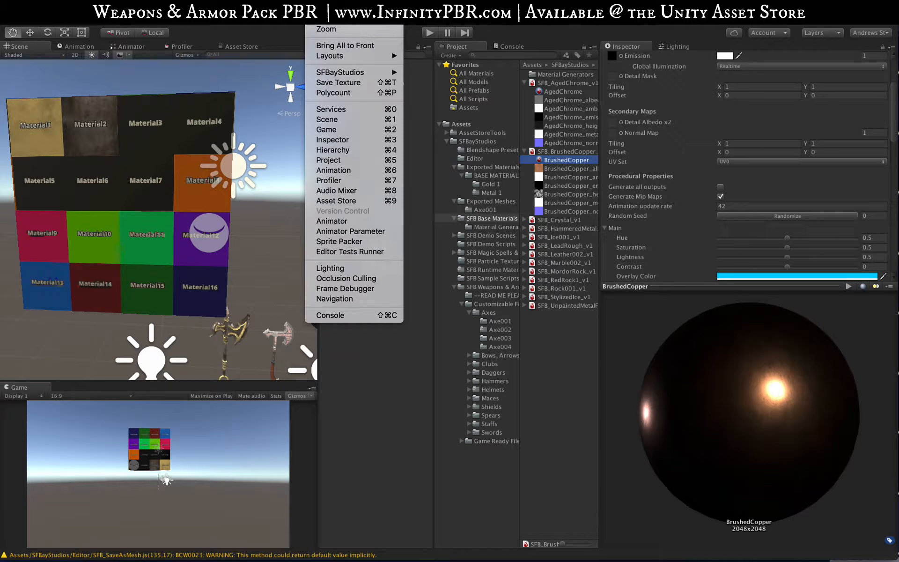
mouse_move(332, 74)
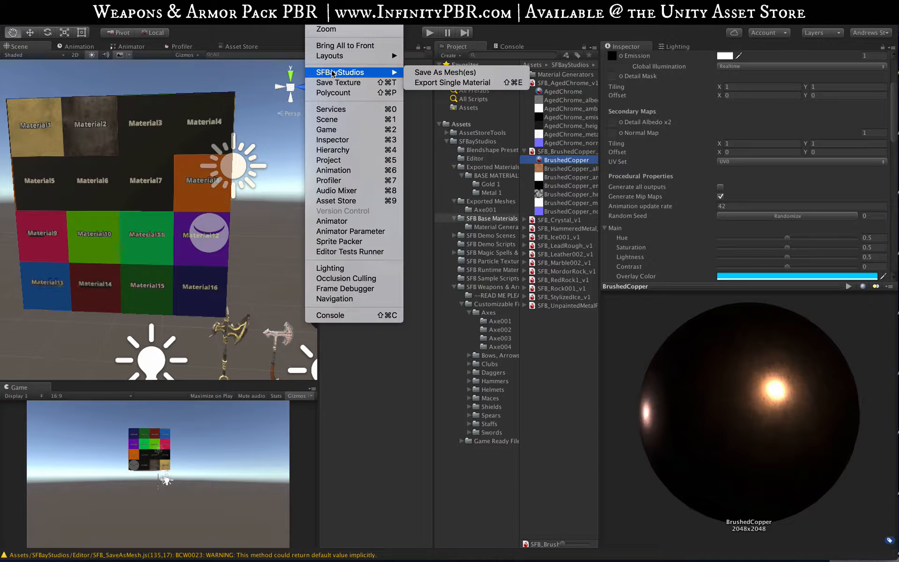
click(452, 82)
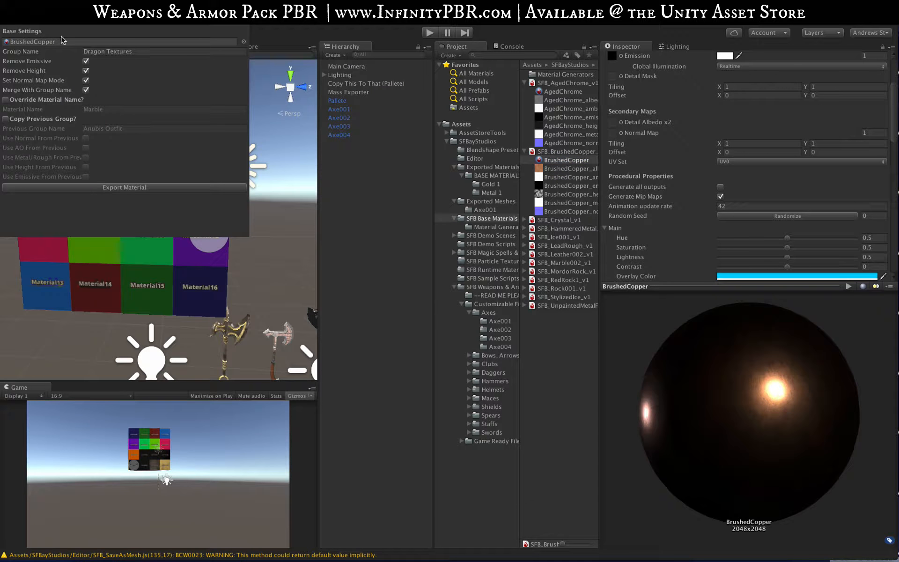
click(130, 50)
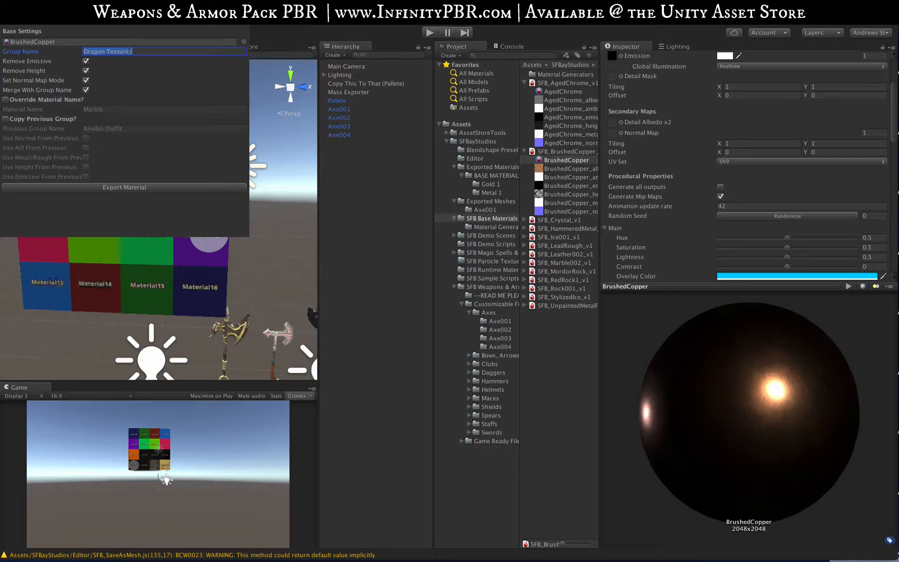
text(Base Material - Copper)
click(85, 81)
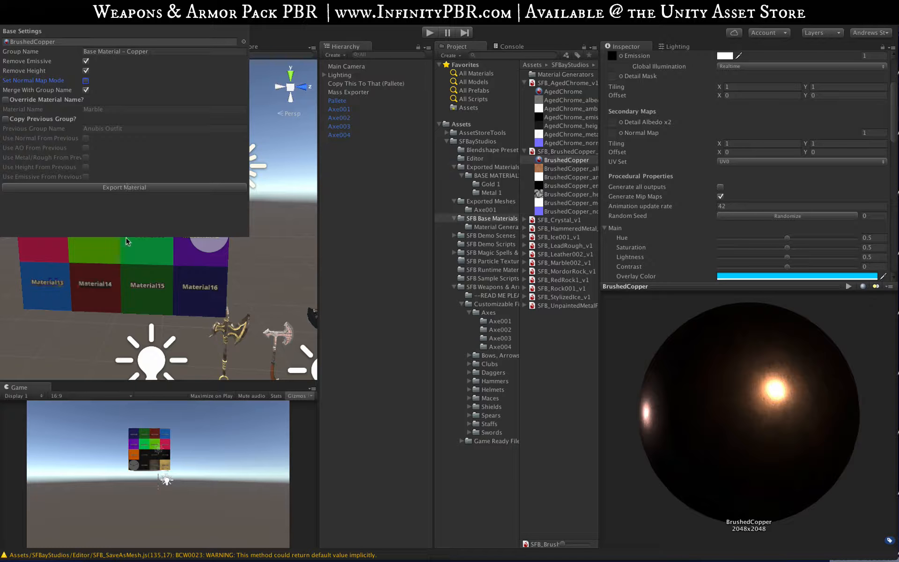
click(136, 188)
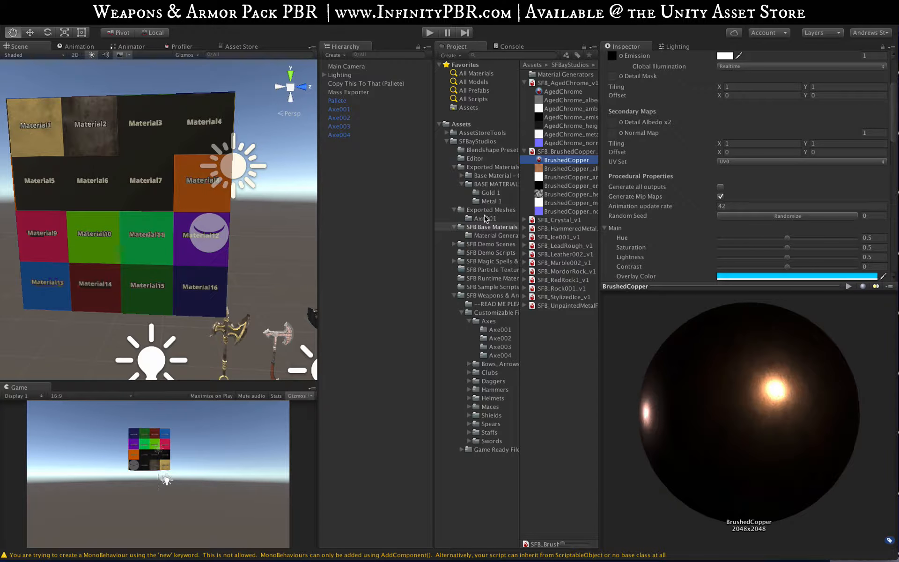
Check the textures in the exported Base Material - Copper folder and delete its BrushedCopper material.
click(481, 175)
click(461, 175)
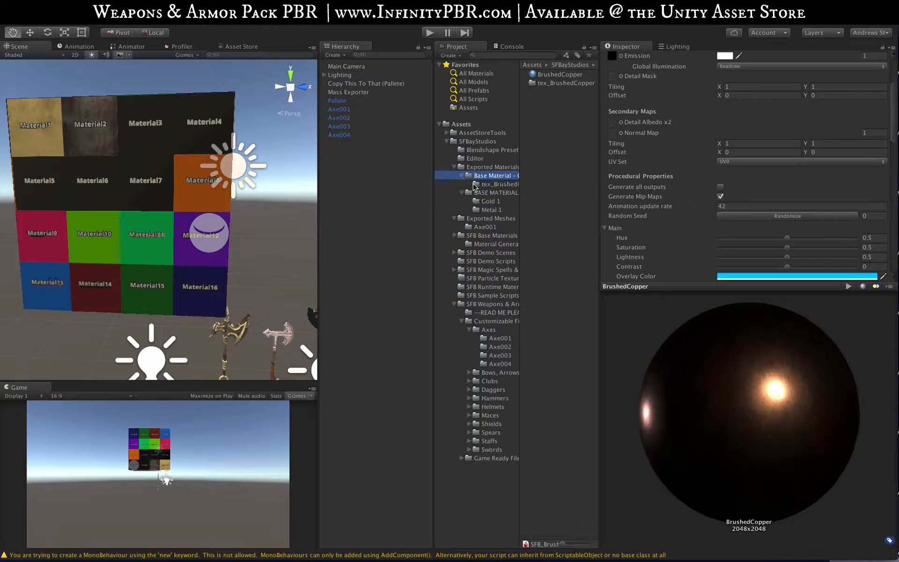
click(498, 183)
click(559, 83)
click(541, 75)
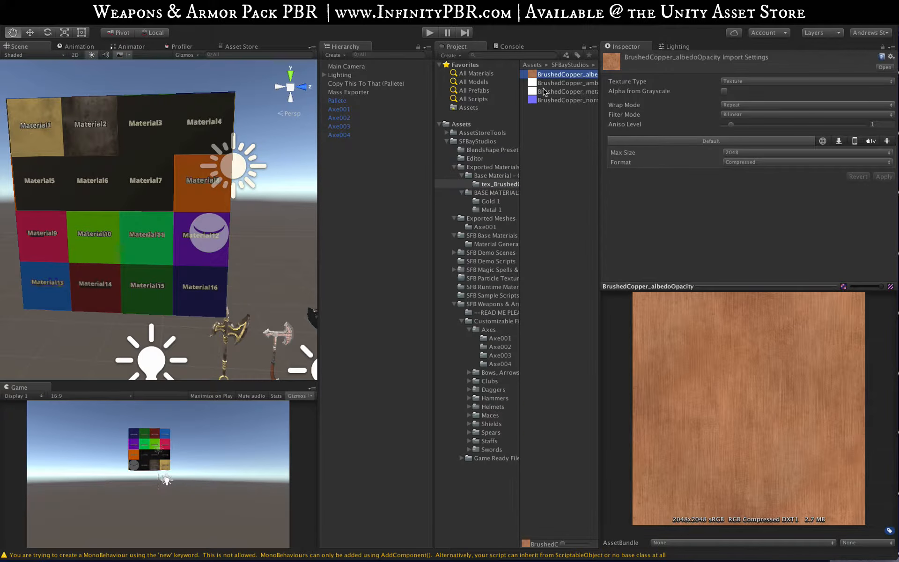
key(super+Up)
click(542, 75)
right_click(540, 74)
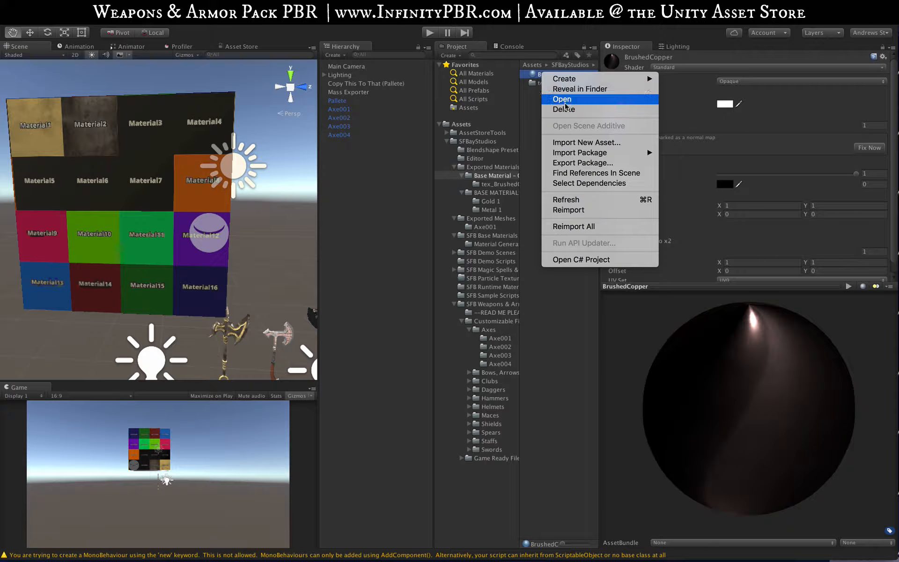
click(564, 109)
click(530, 202)
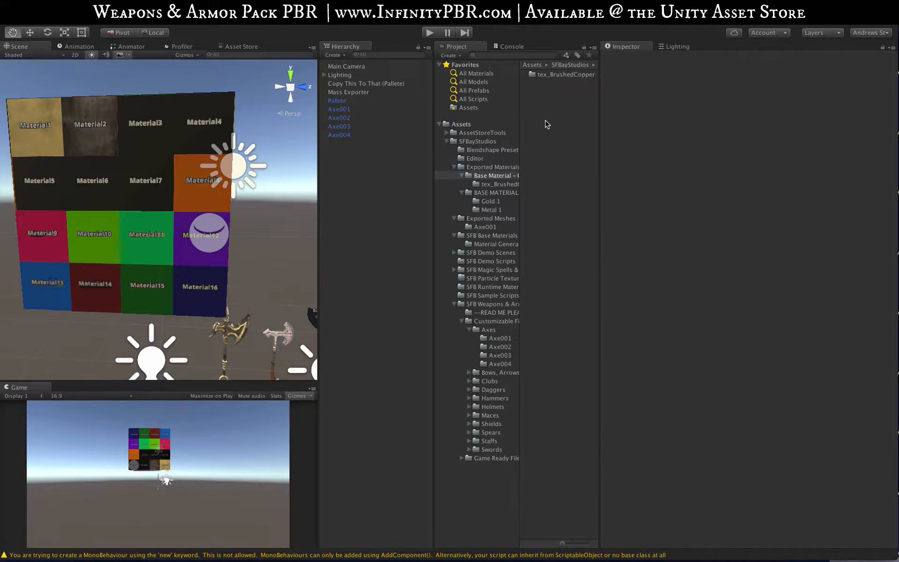
Move the four BrushedCopper textures out of tex_BrushedCopper into the Base Material - Copper folder.
click(501, 184)
click(553, 75)
shift+click(544, 99)
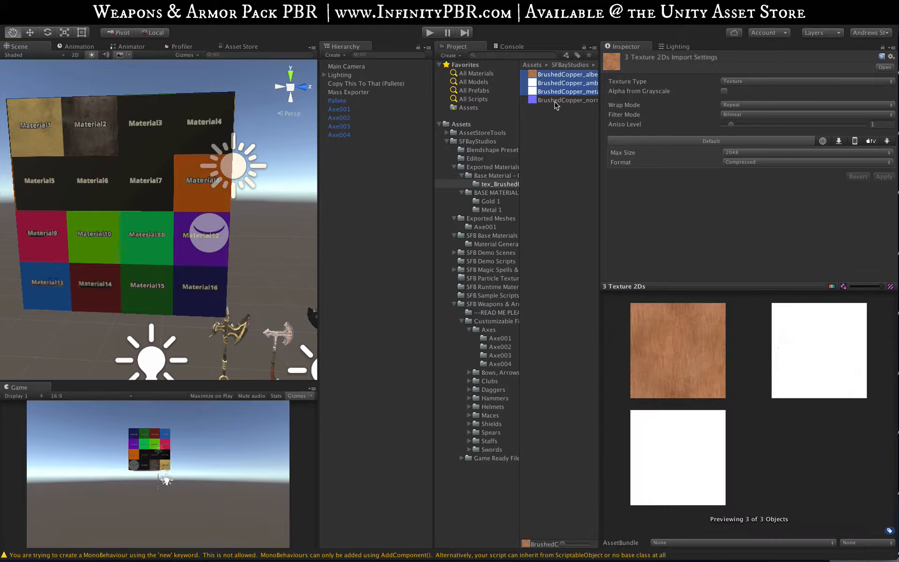
drag(544, 99, 491, 189)
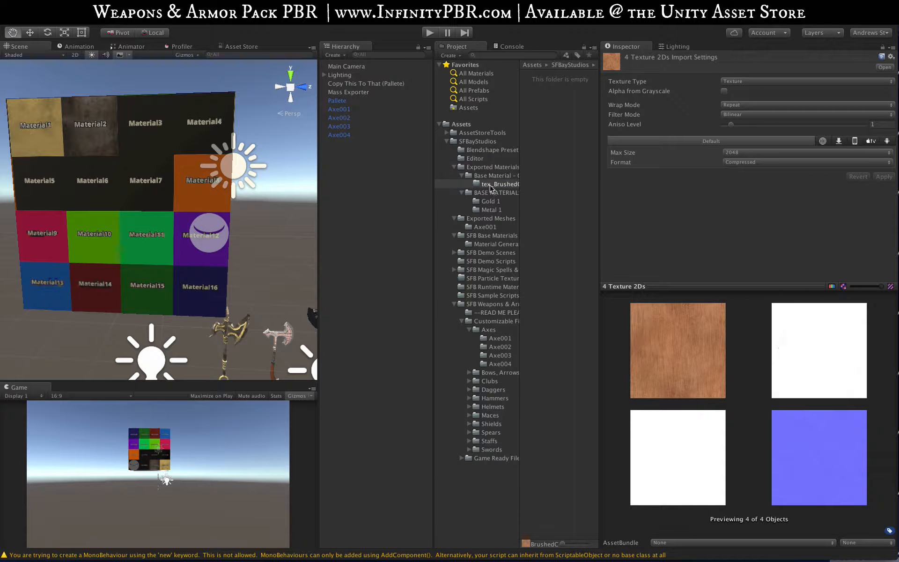
Delete the emptied tex_BrushedCopper folder.
click(482, 184)
right_click(481, 183)
click(502, 219)
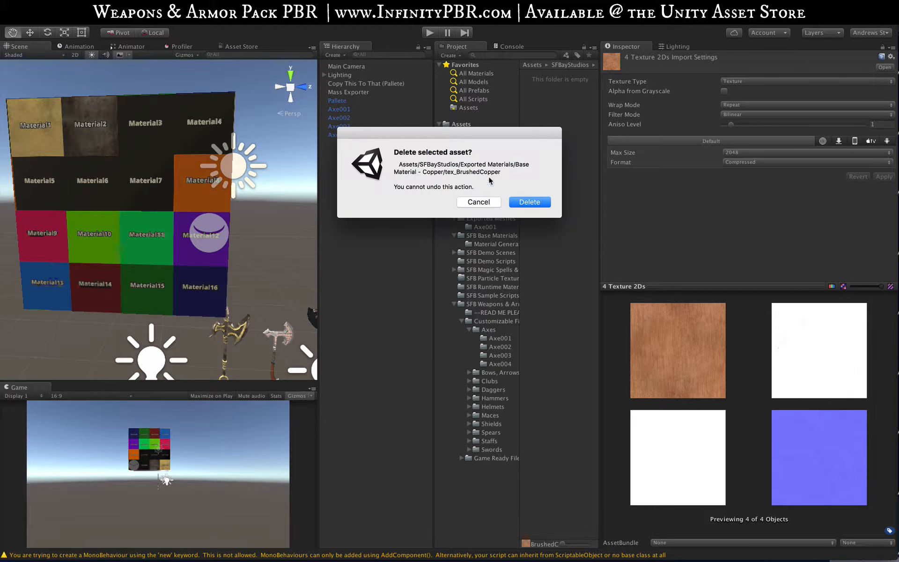
click(524, 201)
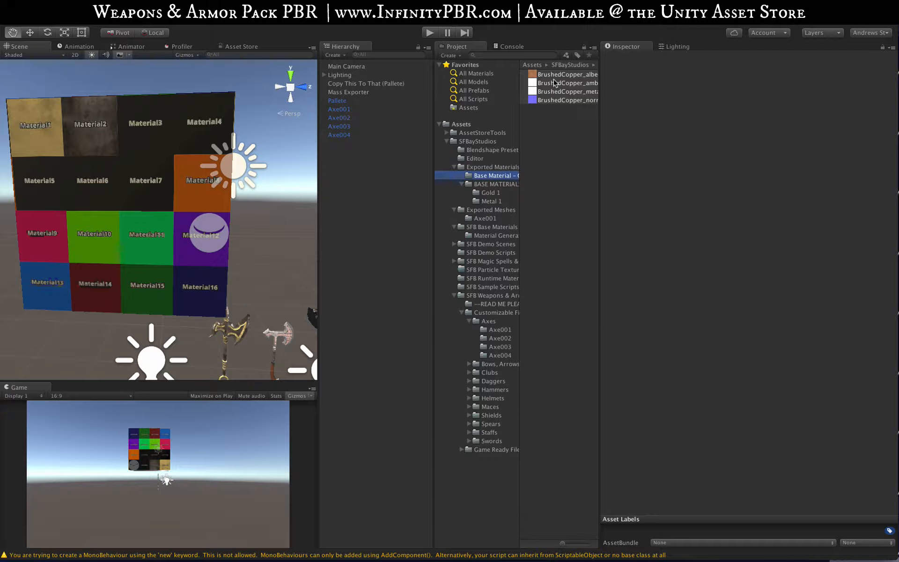
Reveal the BrushedCopper albedoOpacity texture in Finder and preview the image.
click(550, 74)
right_click(555, 73)
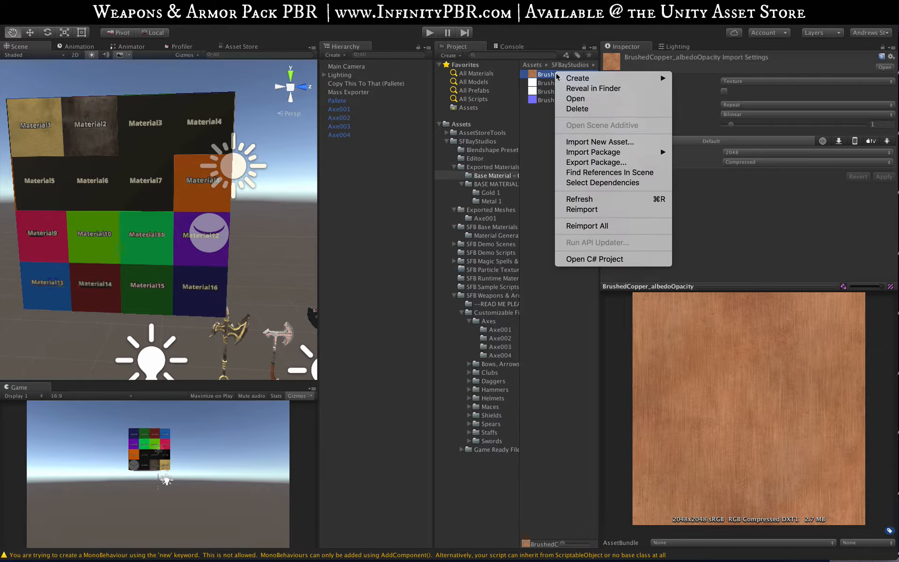
click(592, 89)
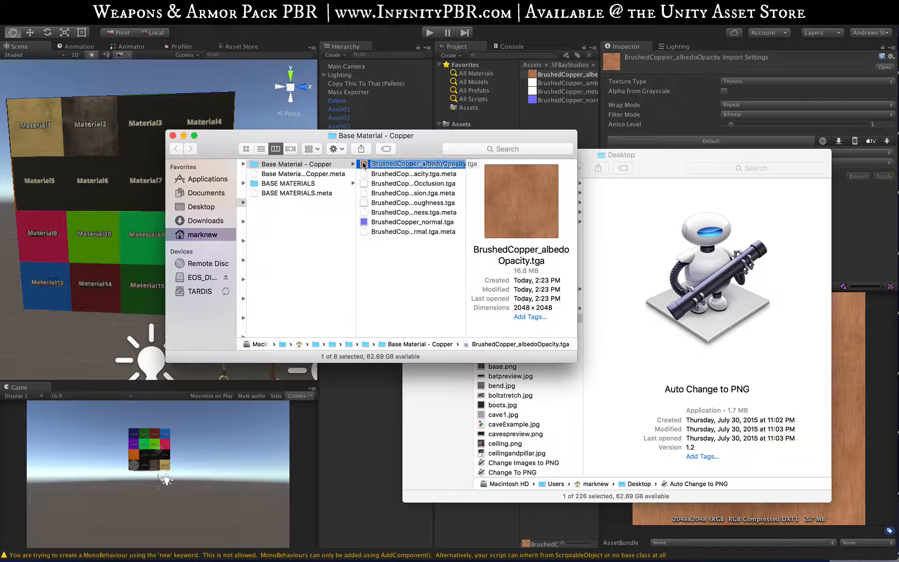
key(space)
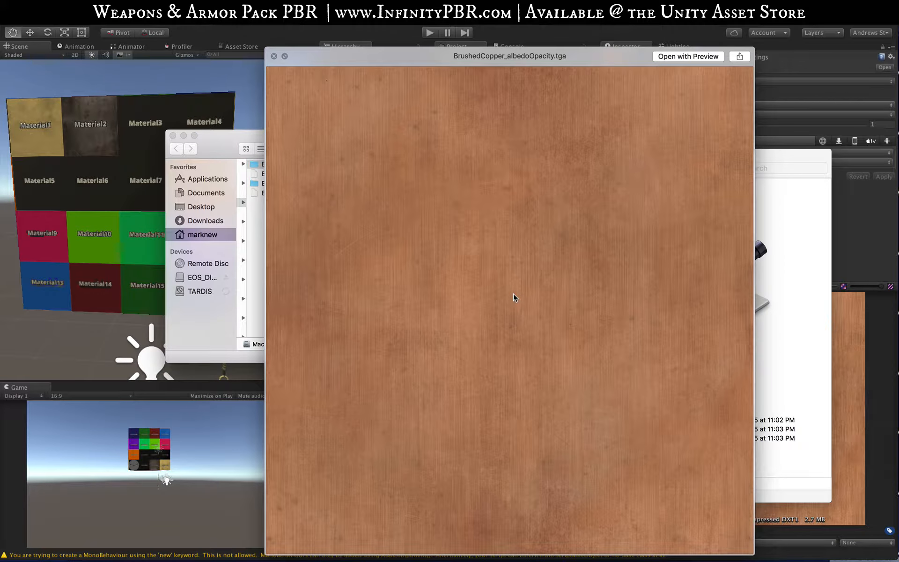
key(space)
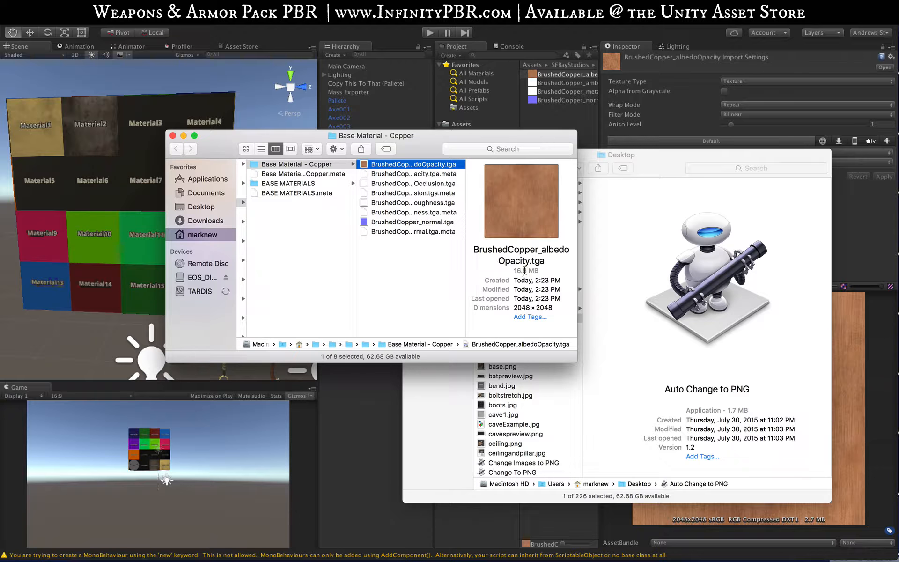
Convert all BrushedCopper TGA textures to PNG with the Auto Change to PNG application and check the albedo PNG.
super+click(450, 186)
click(433, 241)
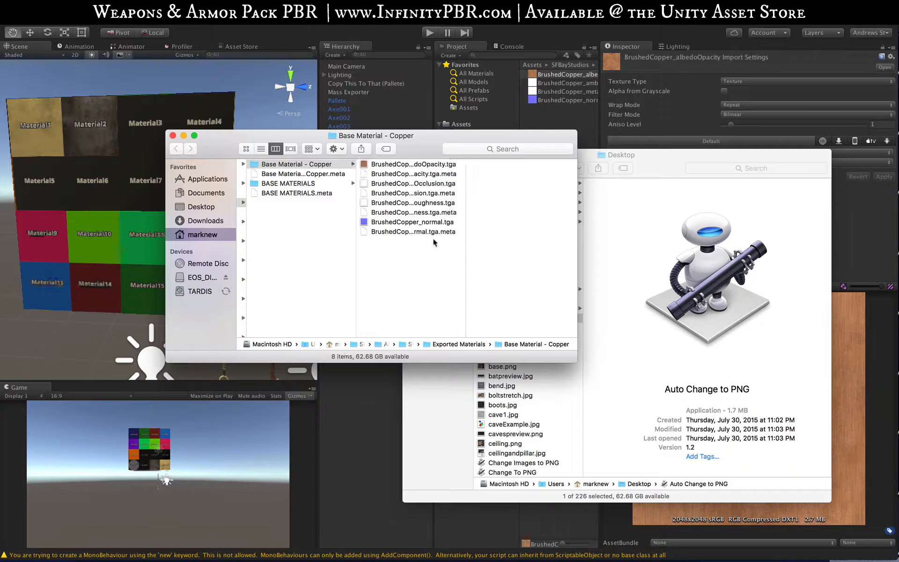
key(super+a)
drag(420, 230, 662, 272)
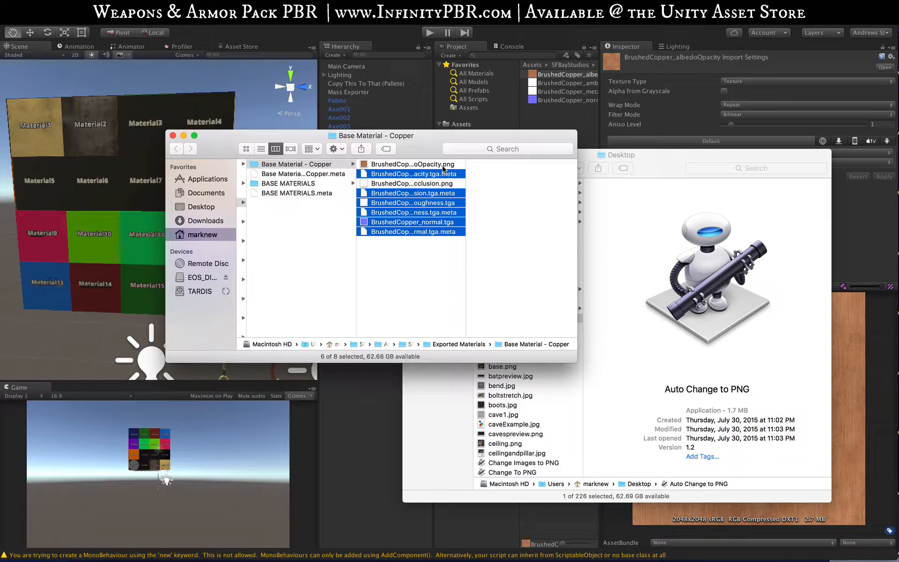
click(445, 165)
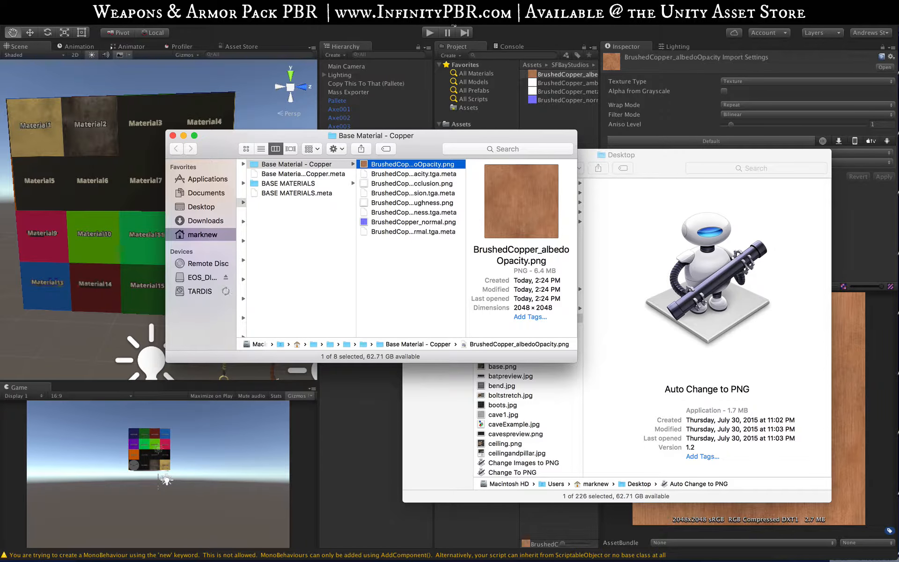
Return to Unity and move the Base Material - Copper folder into the BASE MATERIALS folder.
click(453, 26)
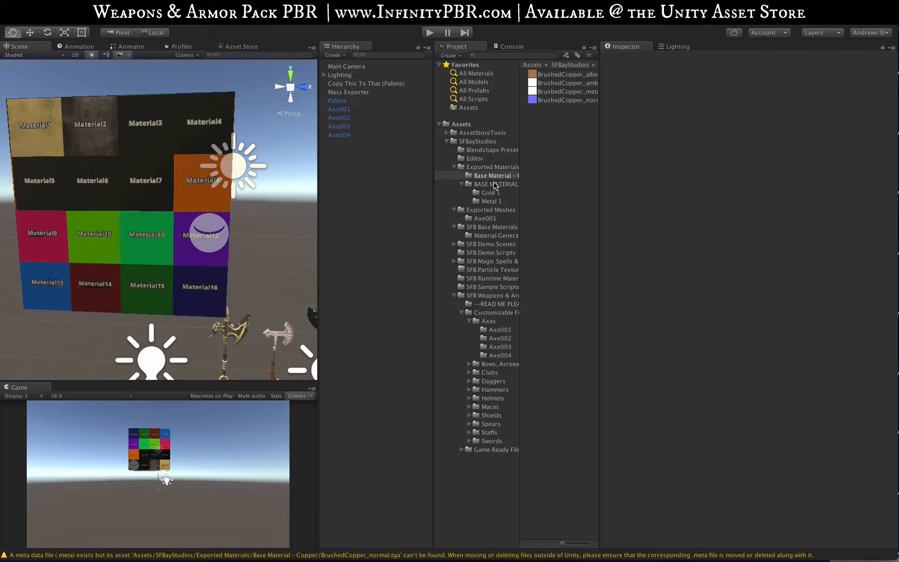
click(551, 76)
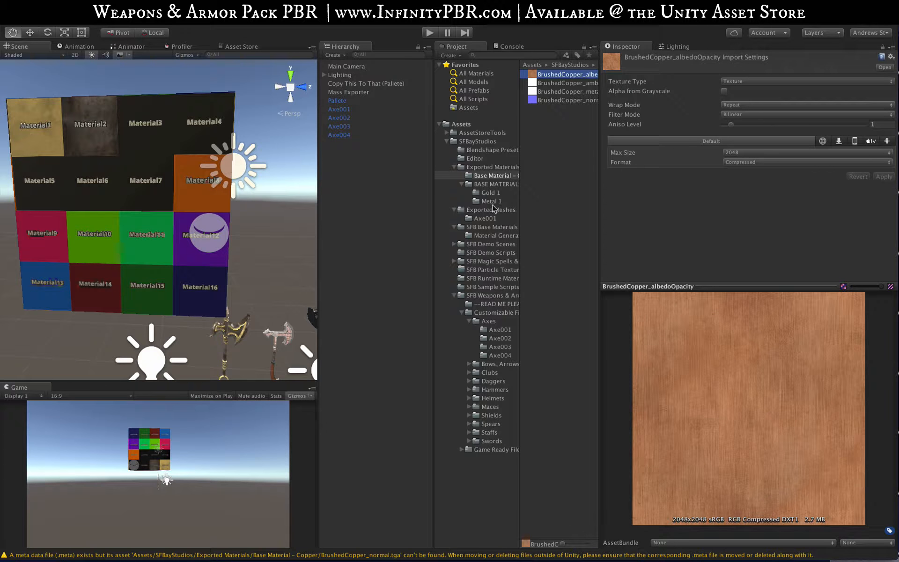
drag(470, 176, 472, 184)
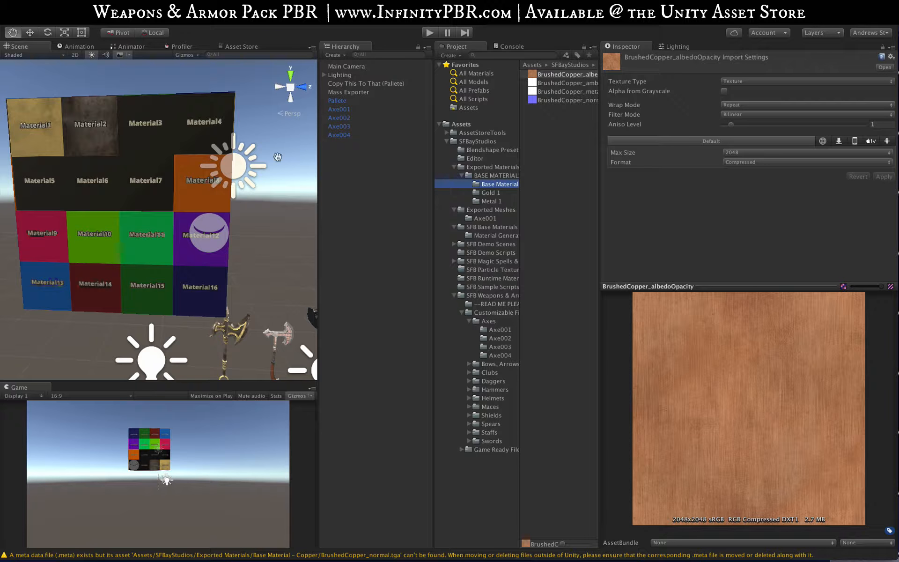
Assign the BrushedCopper albedo, ambient occlusion, metal rough and normal textures to Pallete's Custom Material3.
click(336, 100)
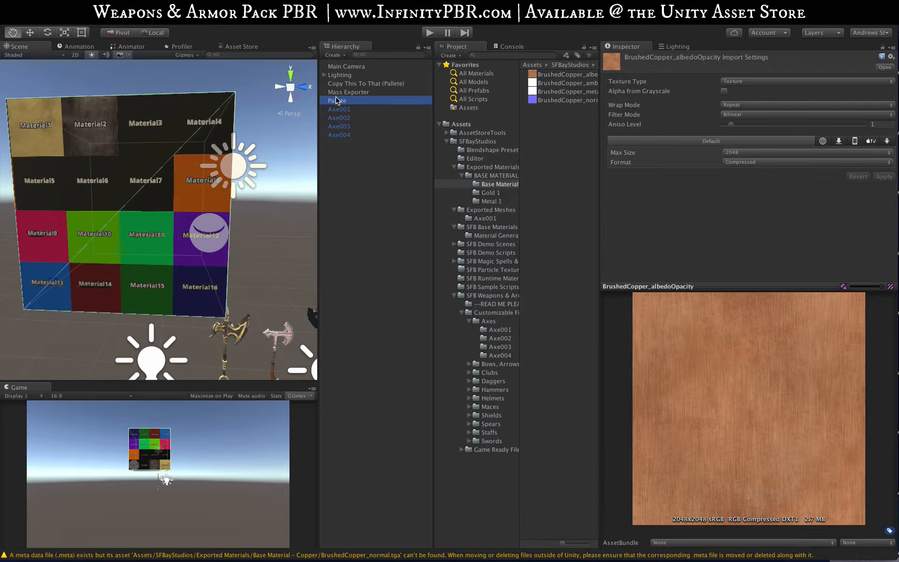
scroll(705, 386, down, 5)
scroll(673, 261, up, 3)
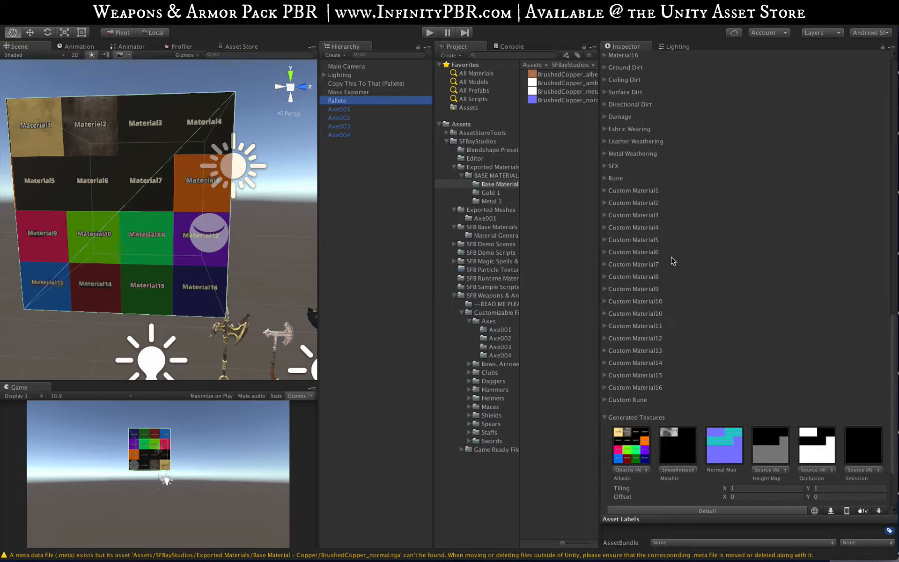
click(604, 215)
mouse_move(561, 74)
mouse_down()
mouse_move(861, 246)
mouse_move(866, 239)
mouse_up()
drag(562, 82, 868, 339)
drag(561, 92, 868, 305)
drag(562, 100, 868, 272)
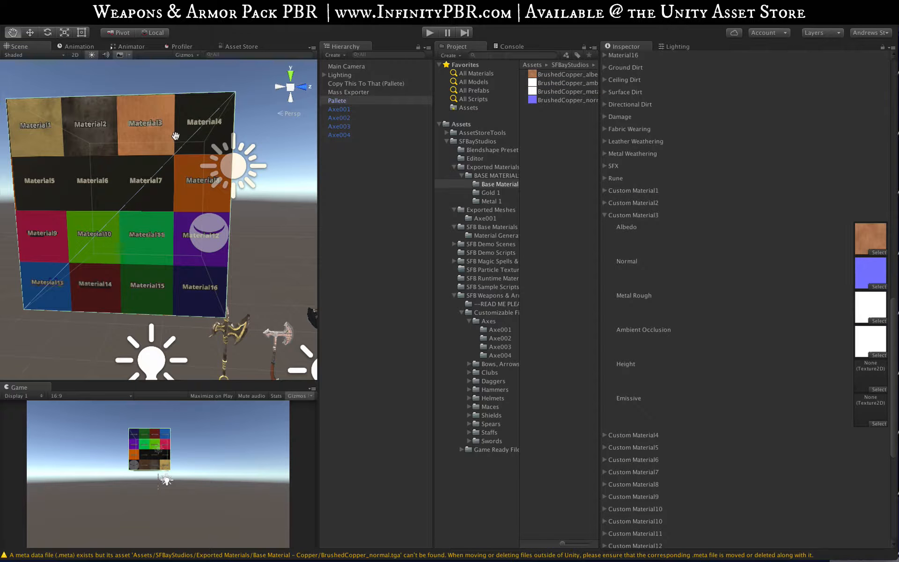
Examine the Material3 copper tile on the palette cube from several angles and review Custom Material3's assigned textures.
mouse_move(174, 135)
alt+mouse_down()
mouse_move(157, 177)
mouse_move(196, 229)
mouse_move(173, 211)
mouse_move(180, 218)
alt+mouse_up()
scroll(158, 178, up, 5)
click(866, 279)
click(553, 100)
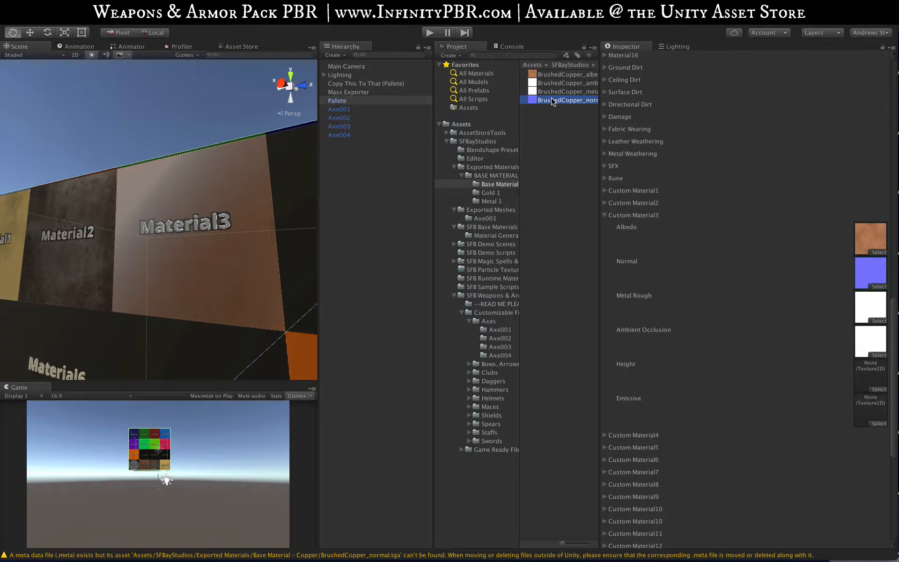
click(190, 242)
alt+drag(190, 241, 168, 225)
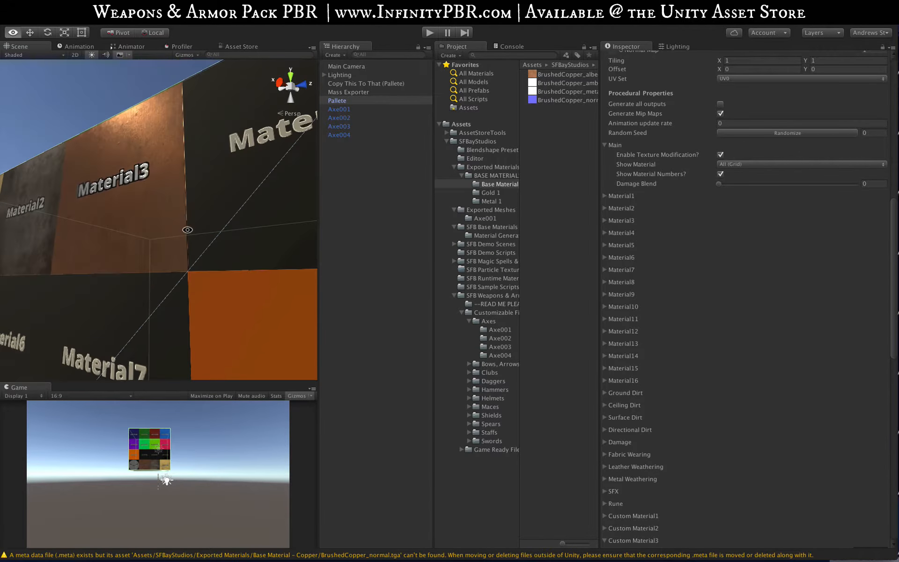
scroll(694, 477, down, 10)
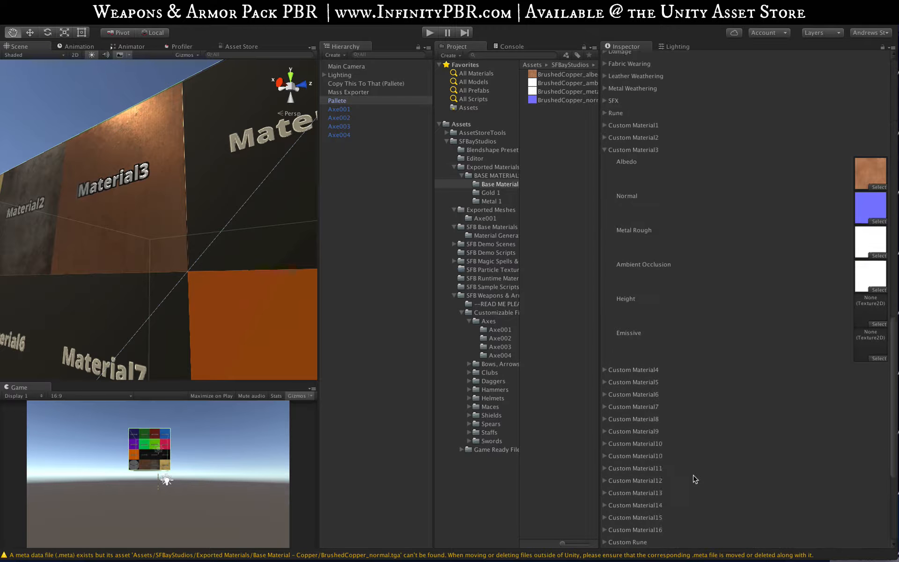
scroll(694, 478, up, 1)
scroll(307, 321, down, 10)
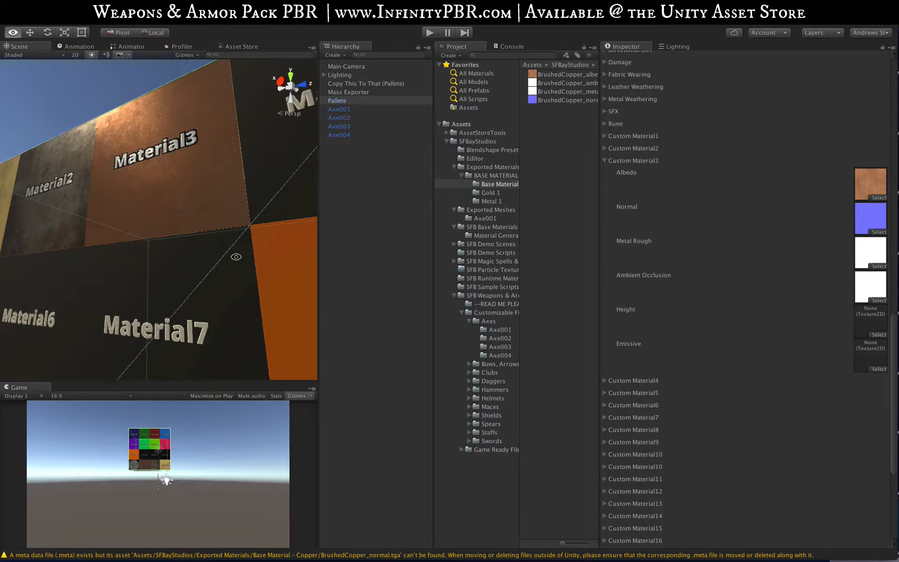
scroll(183, 213, up, 8)
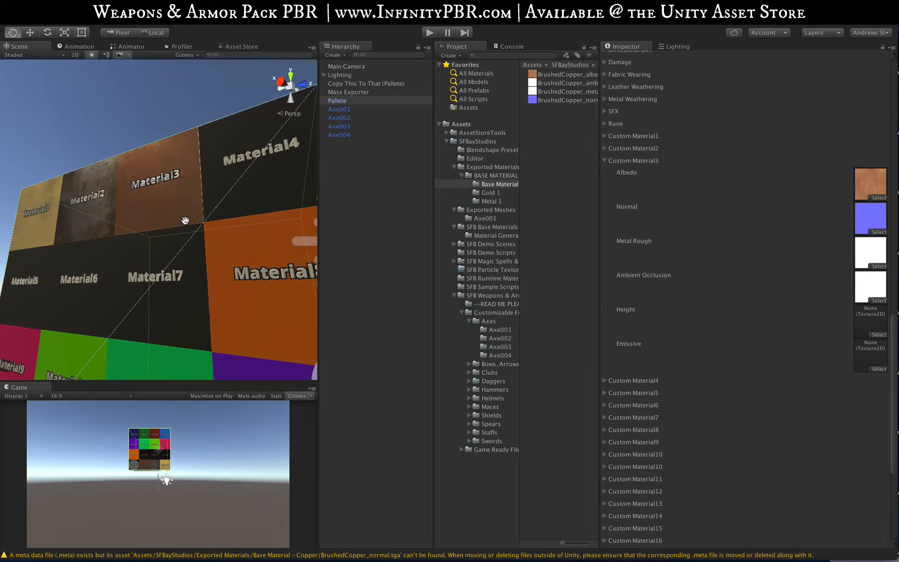
alt+drag(180, 209, 200, 206)
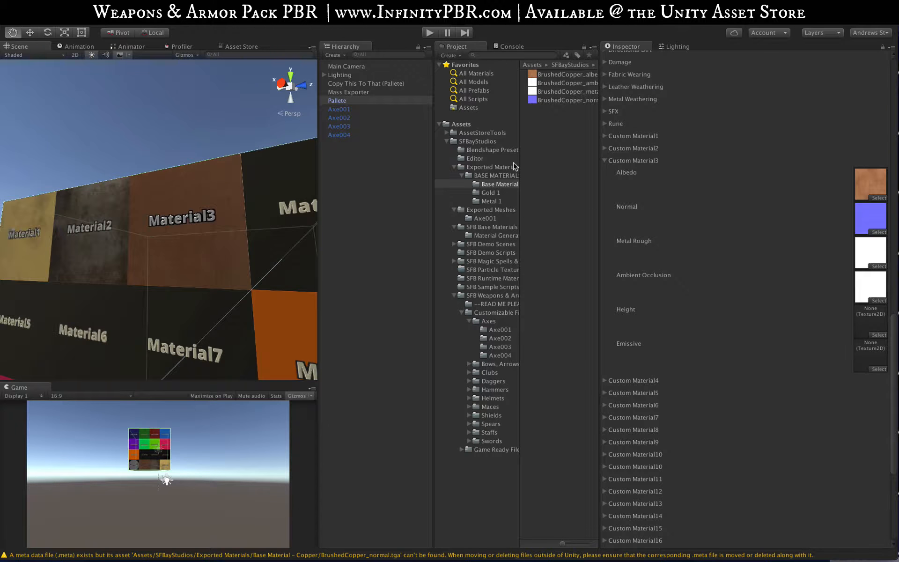
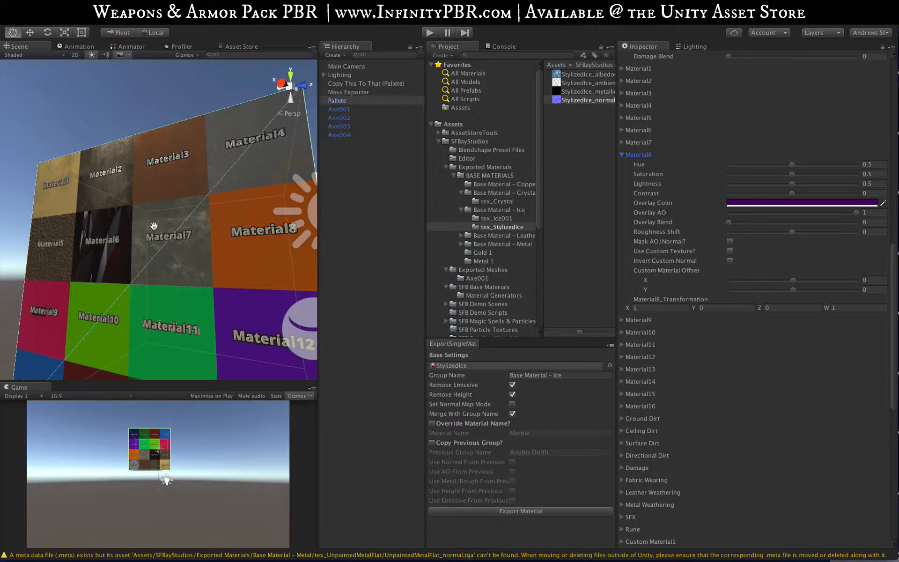
Enable the custom texture for Pallete's Material8 and check the ice tile on the palette cube.
mouse_move(209, 253)
alt+mouse_down()
mouse_move(262, 255)
mouse_move(202, 250)
alt+mouse_up()
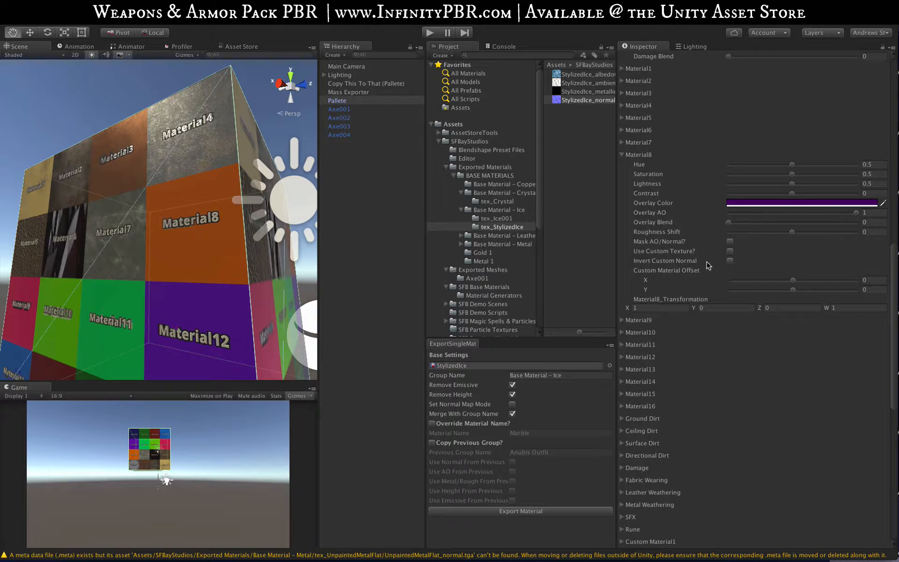
click(730, 252)
scroll(209, 229, up, 3)
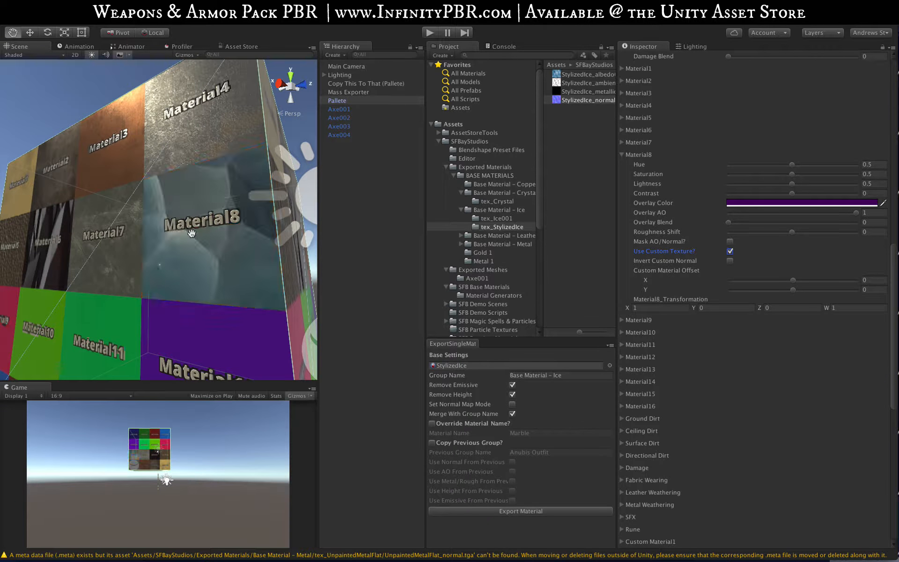
alt+drag(200, 249, 163, 264)
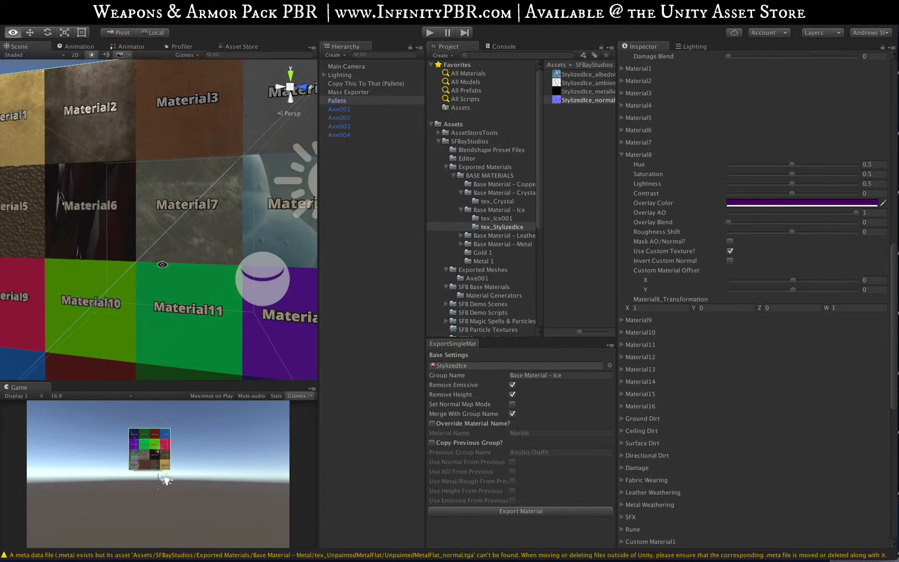
scroll(108, 231, down, 3)
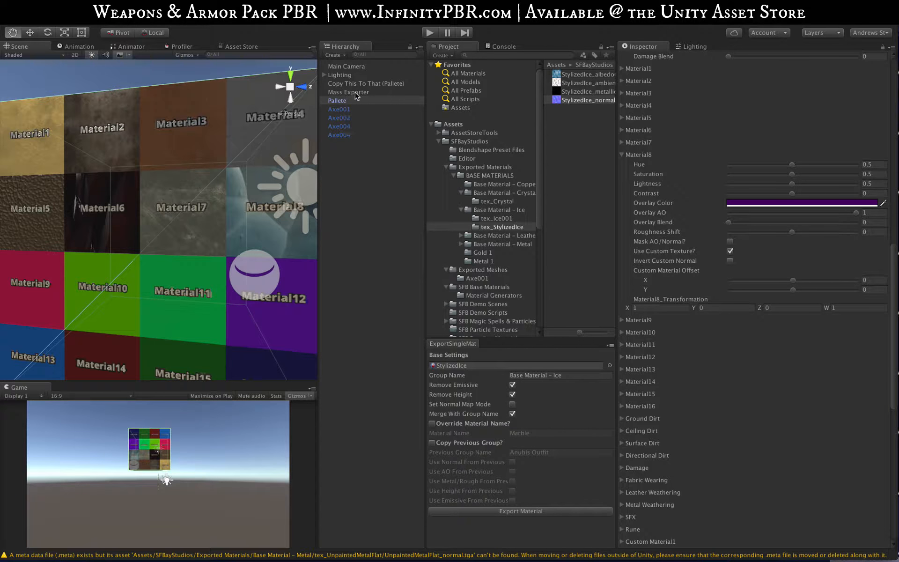
Select Copy This To That (Pallete) and set the source for Axe001's Pole and Support to Material4.
click(359, 84)
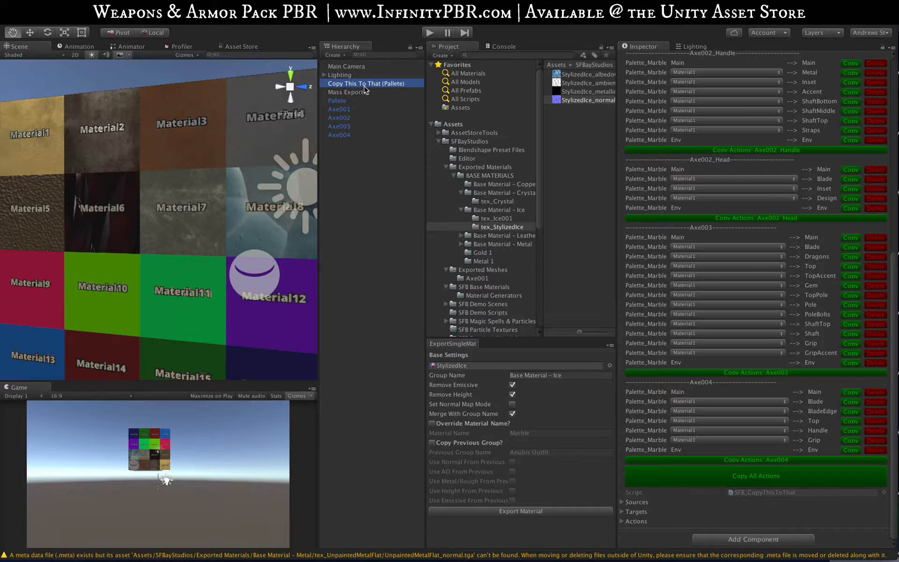
scroll(778, 297, up, 10)
scroll(159, 180, down, 4)
key(w)
right_drag(159, 180, 195, 236)
key(d)
mouse_move(196, 236)
alt+mouse_down()
mouse_move(199, 218)
mouse_move(201, 225)
alt+mouse_up()
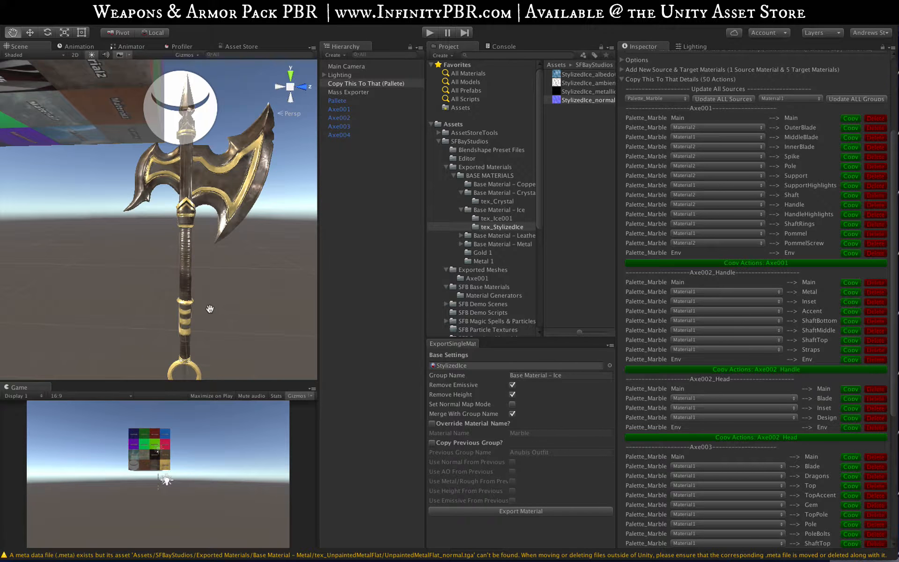
alt+drag(210, 310, 180, 242)
scroll(189, 239, down, 4)
scroll(181, 242, up, 5)
click(716, 166)
click(716, 177)
drag(184, 309, 185, 279)
Set Axe001's SupportHighlights source to Material3, Shaft to Material4, and Handle and HandleHighlights to Material5.
click(749, 184)
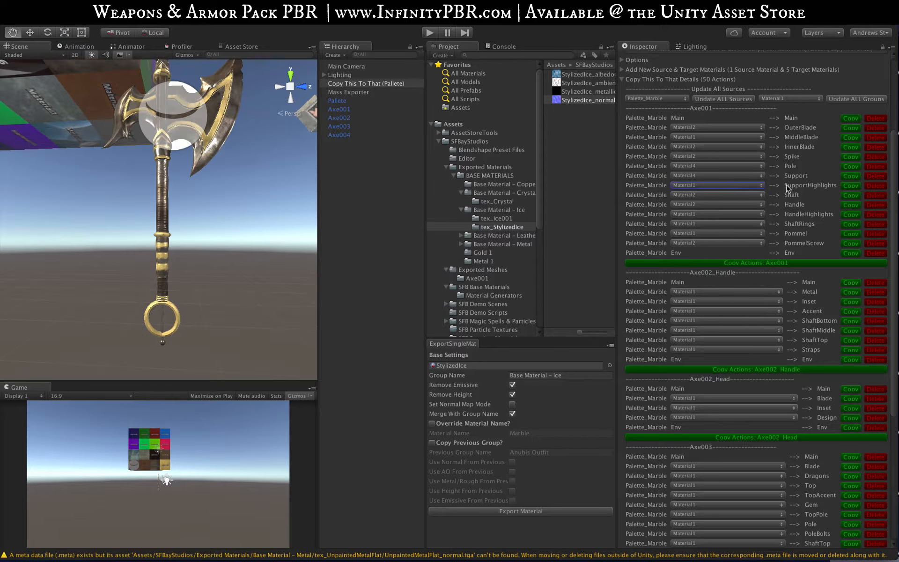
click(748, 195)
click(747, 206)
click(744, 222)
click(744, 213)
click(744, 240)
Set Axe001's ShaftRings source to Material3, and Pommel and PommelScrew to Material4.
click(733, 224)
click(745, 232)
click(748, 234)
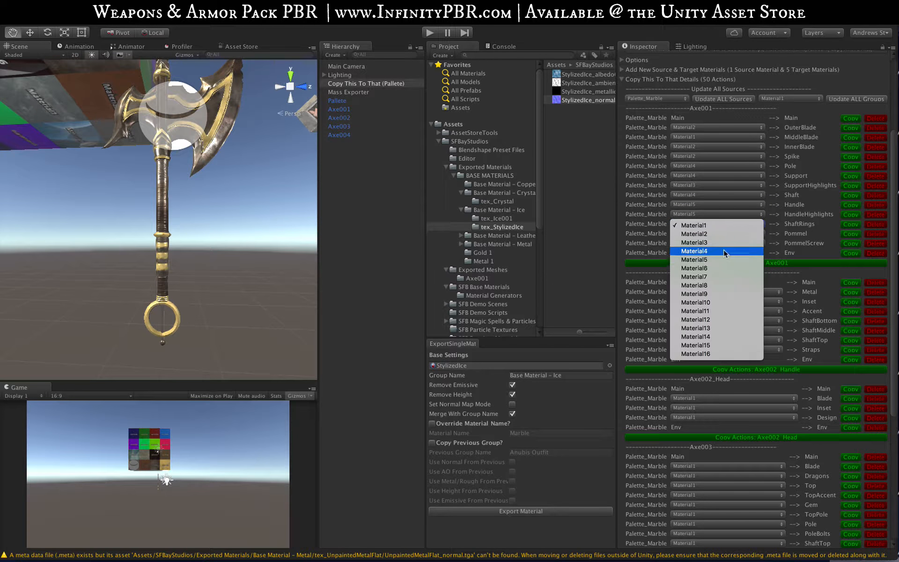
click(724, 251)
click(726, 243)
Set Axe001's InnerBlade source to Material6 and run all the copy actions for Axe001.
drag(185, 154, 197, 196)
scroll(184, 251, down, 5)
click(716, 147)
click(716, 181)
scroll(196, 234, up, 4)
click(706, 265)
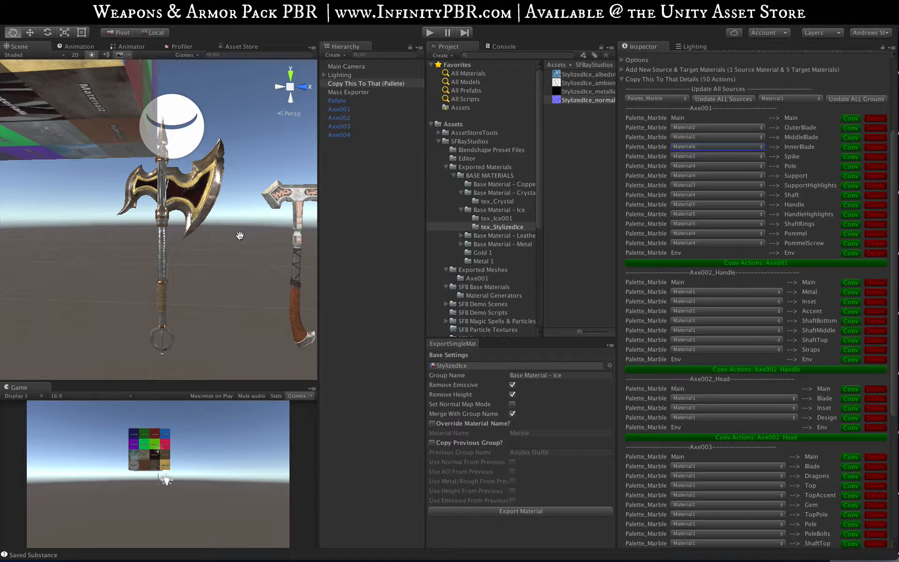
Examine the copied materials on Axe001's blade, shaft, handle and pommel up close and from a distance.
alt+drag(221, 229, 181, 271)
scroll(180, 249, up, 3)
scroll(179, 248, up, 3)
scroll(179, 248, down, 3)
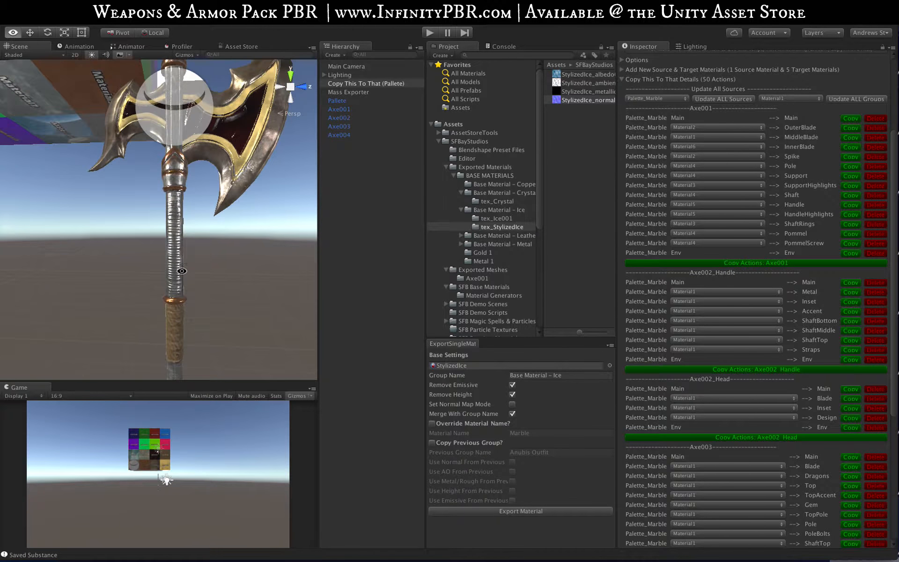
alt+drag(174, 328, 180, 299)
scroll(179, 275, up, 3)
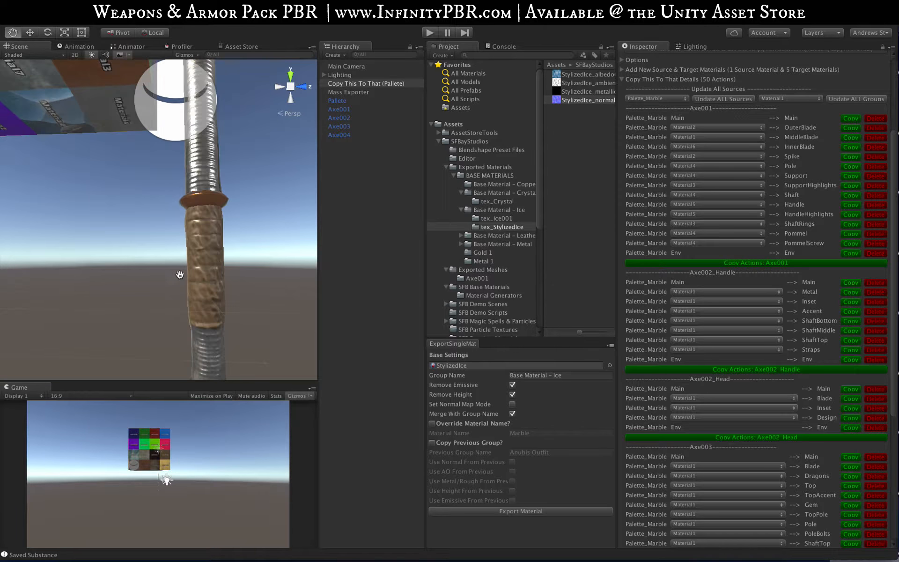
scroll(207, 300, down, 4)
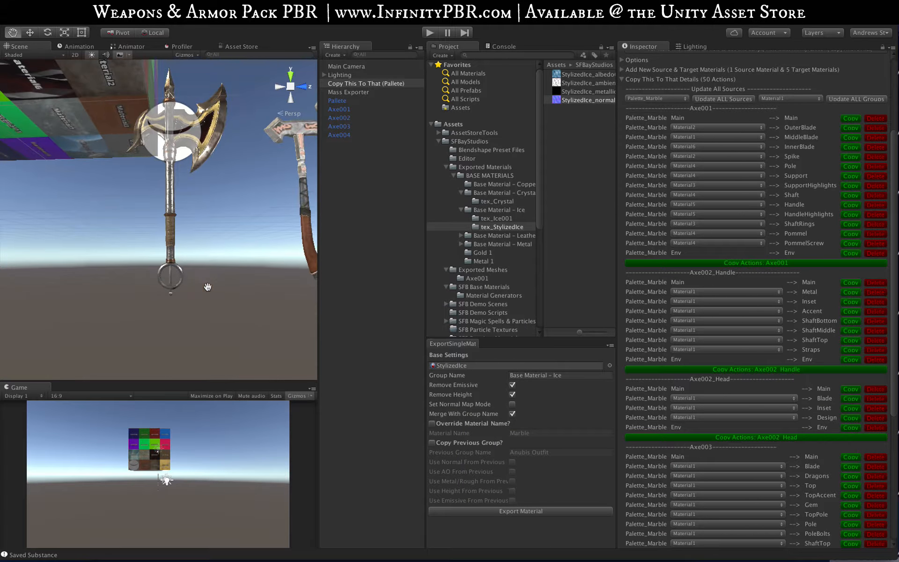
alt+drag(189, 229, 184, 285)
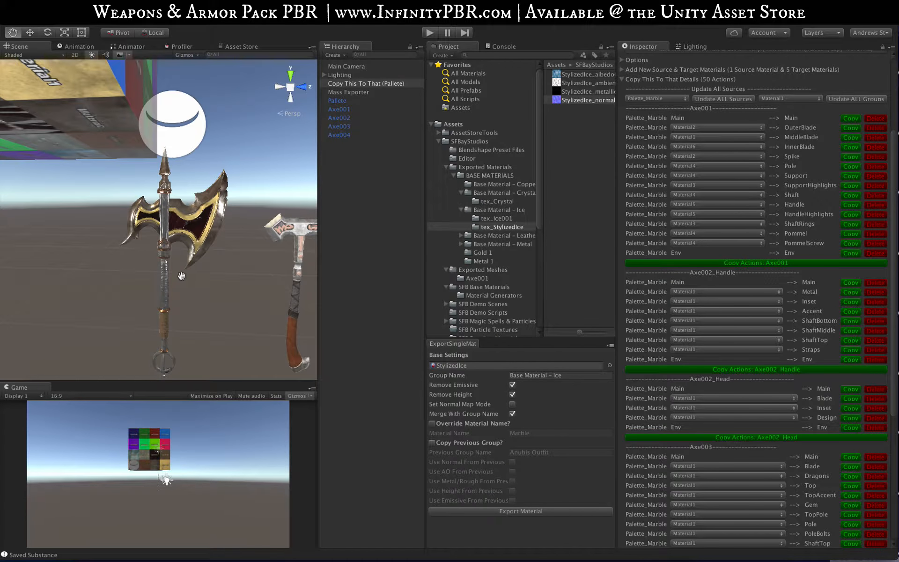
scroll(178, 222, up, 1)
scroll(178, 222, up, 3)
scroll(201, 216, down, 2)
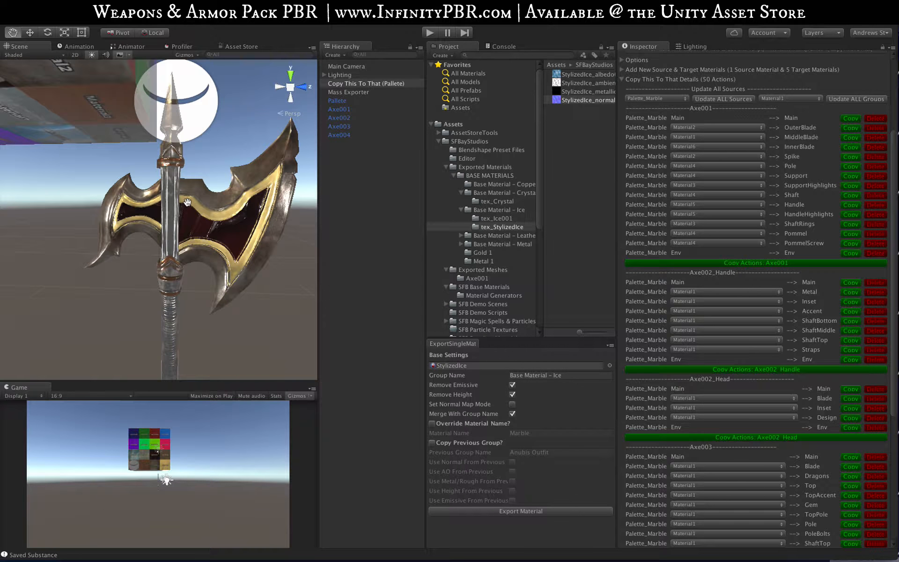
alt+drag(240, 222, 168, 243)
Set Axe001's Pole source to Material2 and OuterBlade to Material4, copying the OuterBlade material to the axe.
click(727, 166)
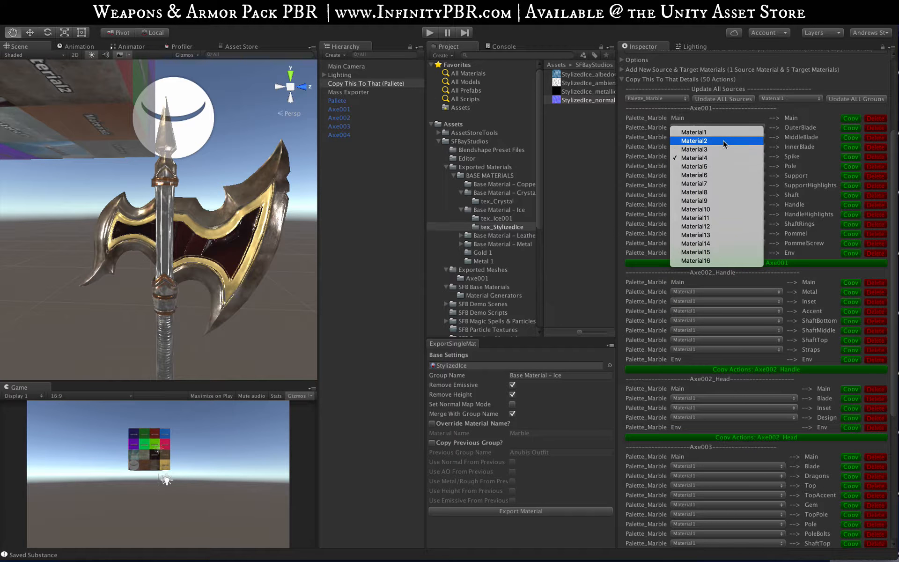
click(722, 139)
click(716, 127)
click(702, 136)
click(851, 127)
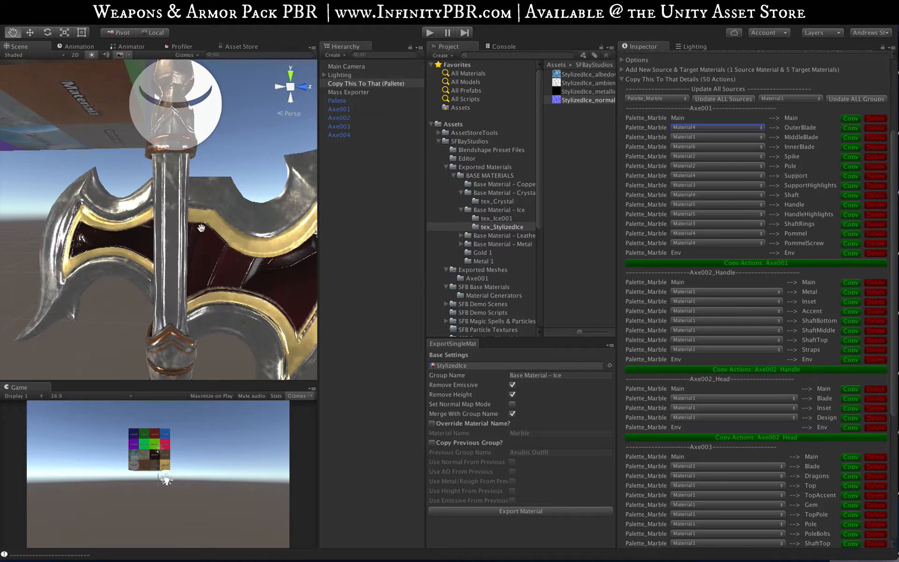
Set Axe001's Spike source to Material3 and copy it to the axe.
drag(205, 273, 220, 312)
click(733, 159)
click(728, 167)
click(850, 156)
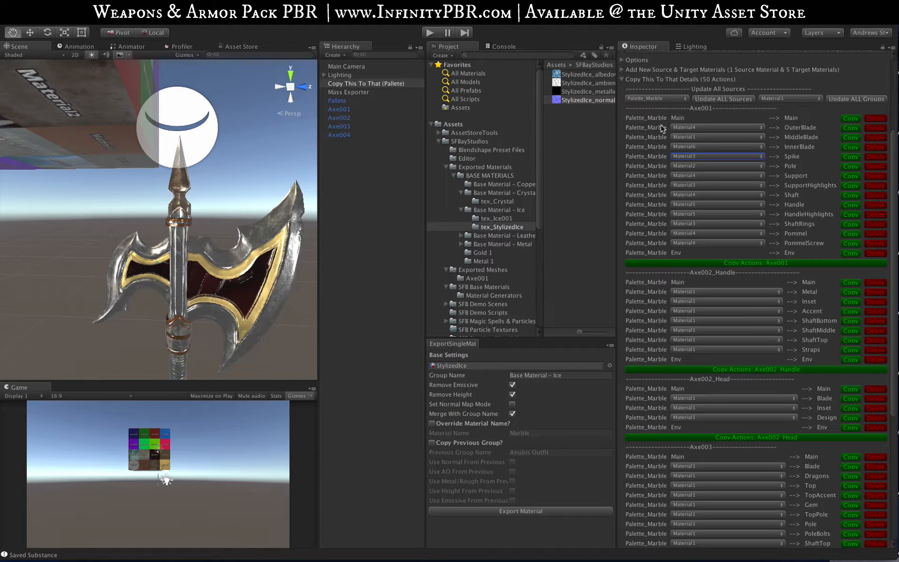
mouse_move(206, 248)
alt+mouse_down()
mouse_move(192, 261)
mouse_move(202, 263)
alt+mouse_up()
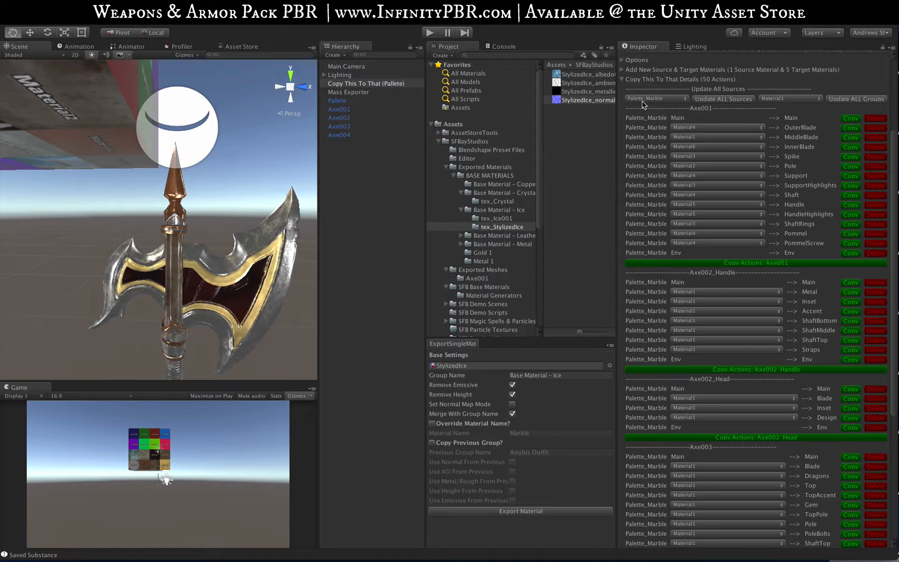
Turn off Save Changes in the Copy This To That options and check the axe's spike and pole.
click(636, 60)
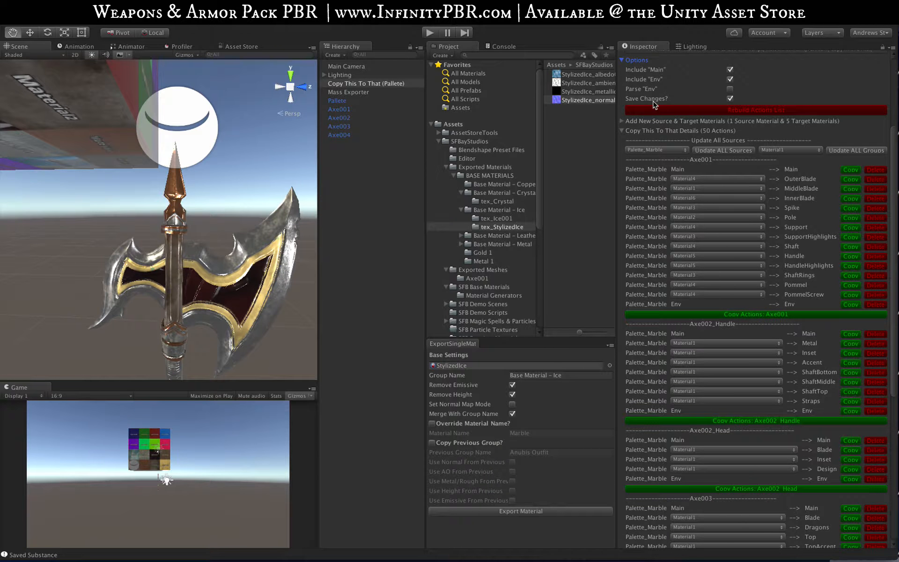
click(729, 99)
scroll(193, 284, up, 3)
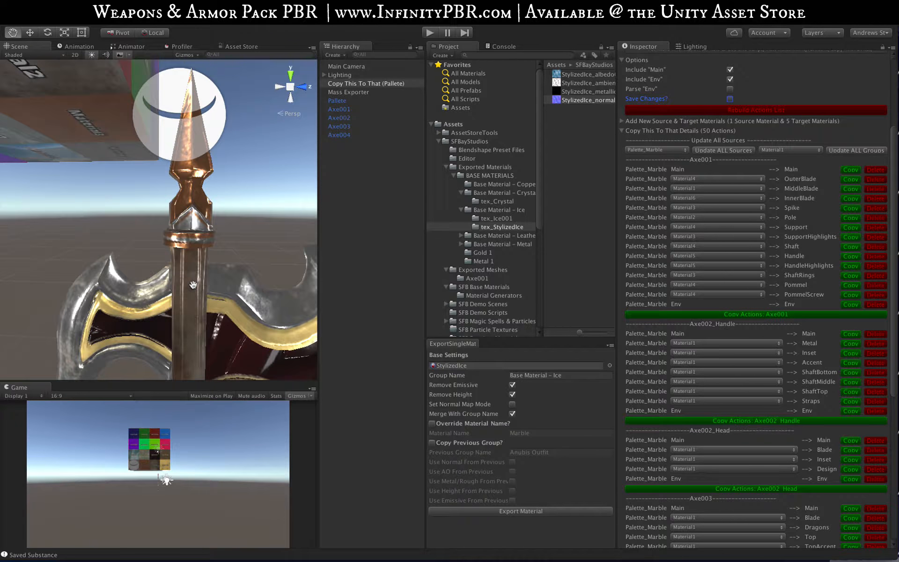
drag(193, 286, 183, 263)
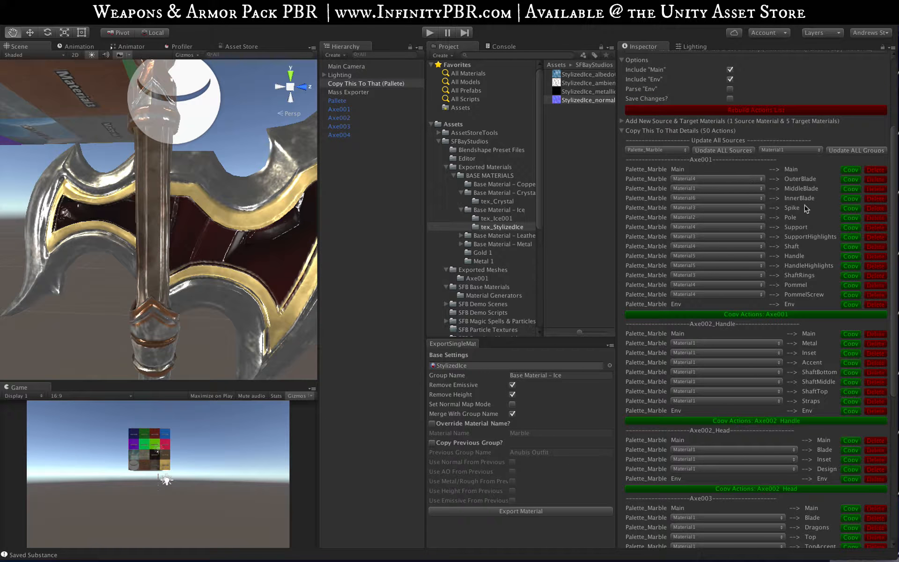
Set Axe001's Pole source to Material4, copy it to the axe and check the pole.
click(739, 217)
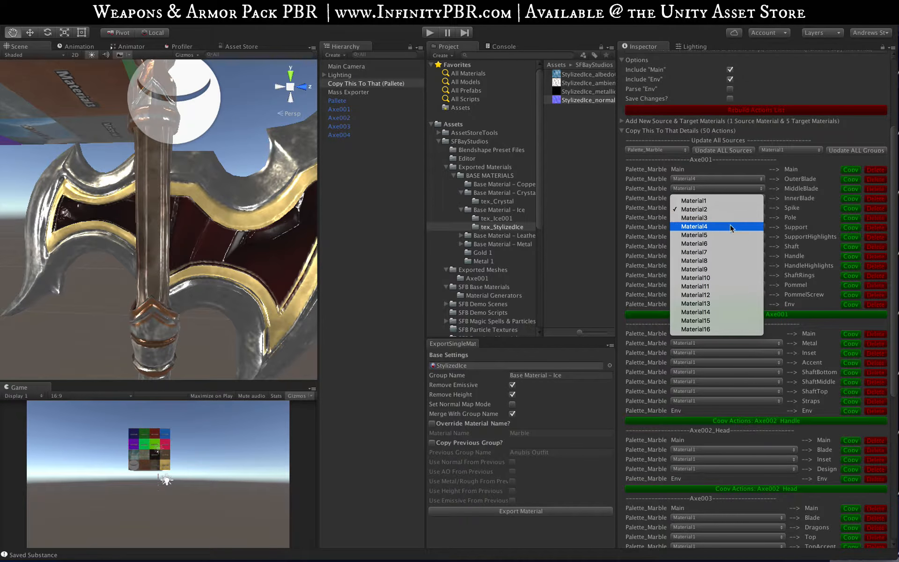
click(755, 226)
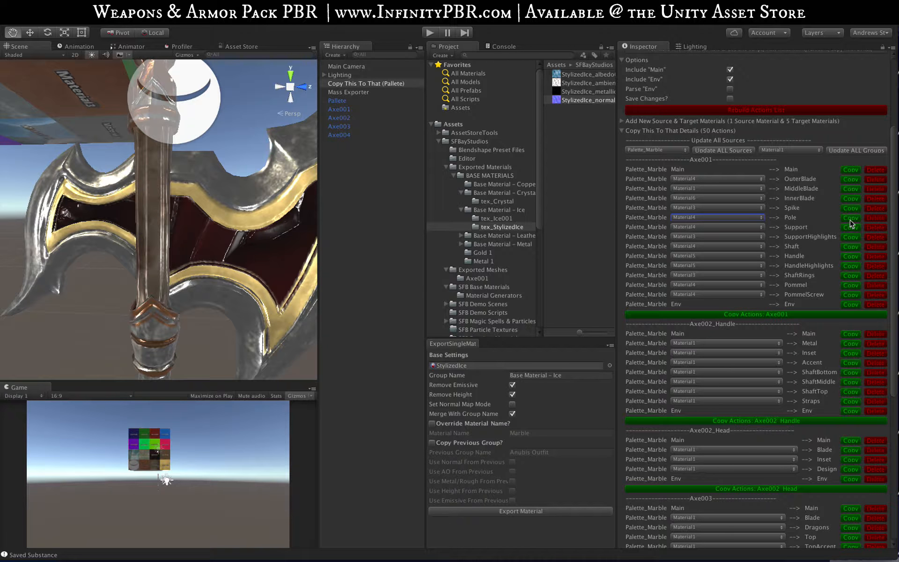
click(850, 219)
scroll(167, 213, down, 5)
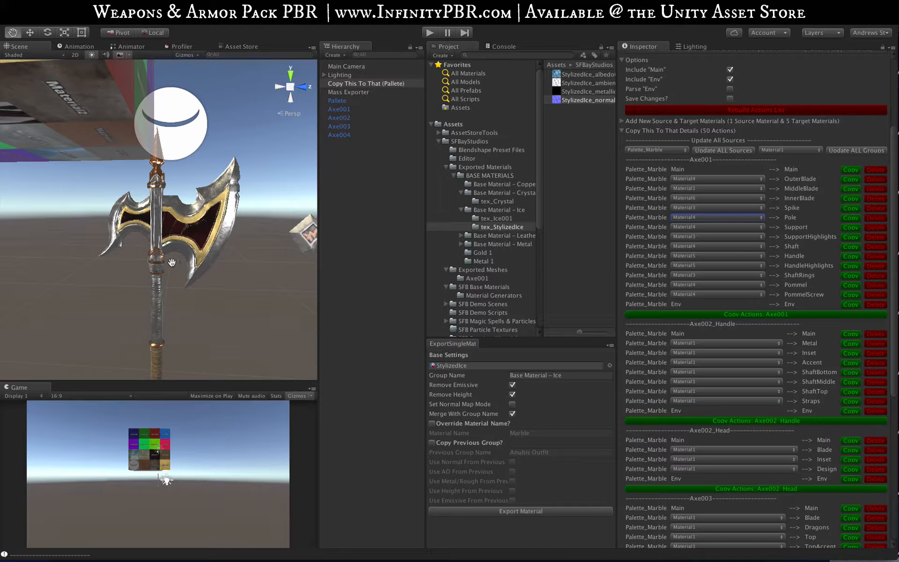
drag(172, 263, 186, 247)
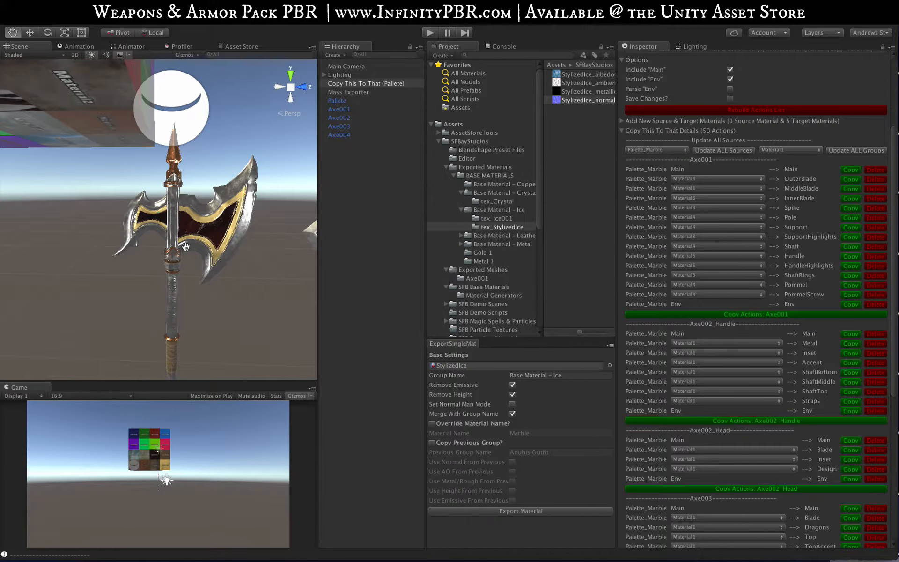
scroll(193, 236, down, 5)
scroll(192, 236, up, 8)
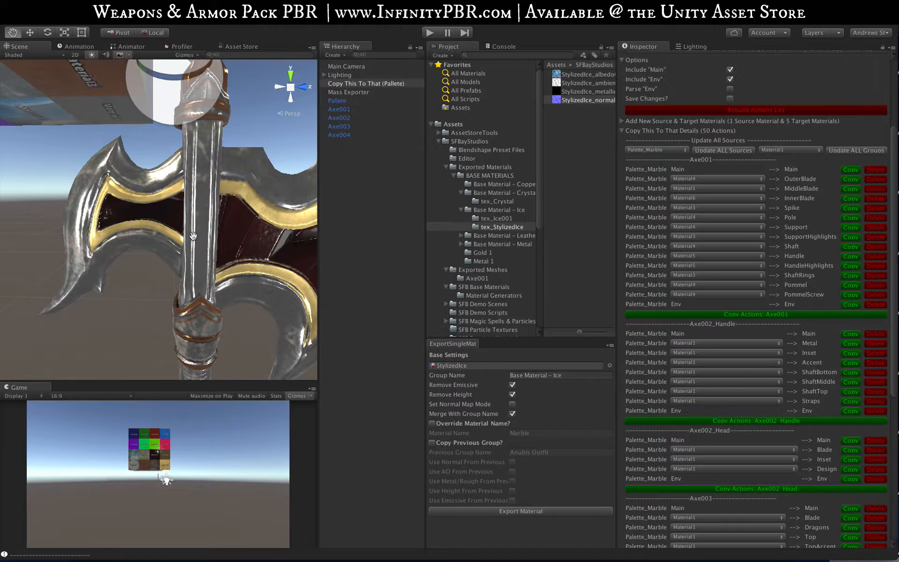
scroll(193, 236, down, 2)
mouse_move(249, 238)
alt+mouse_down()
mouse_move(210, 237)
mouse_move(237, 227)
alt+mouse_up()
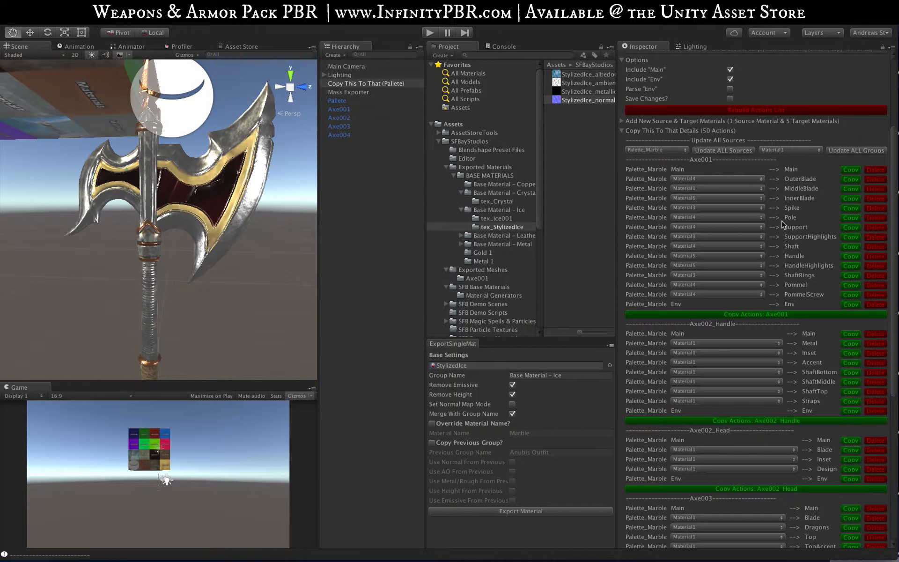
Set Axe001's MiddleBlade source to Material3 and copy it to the axe.
click(741, 189)
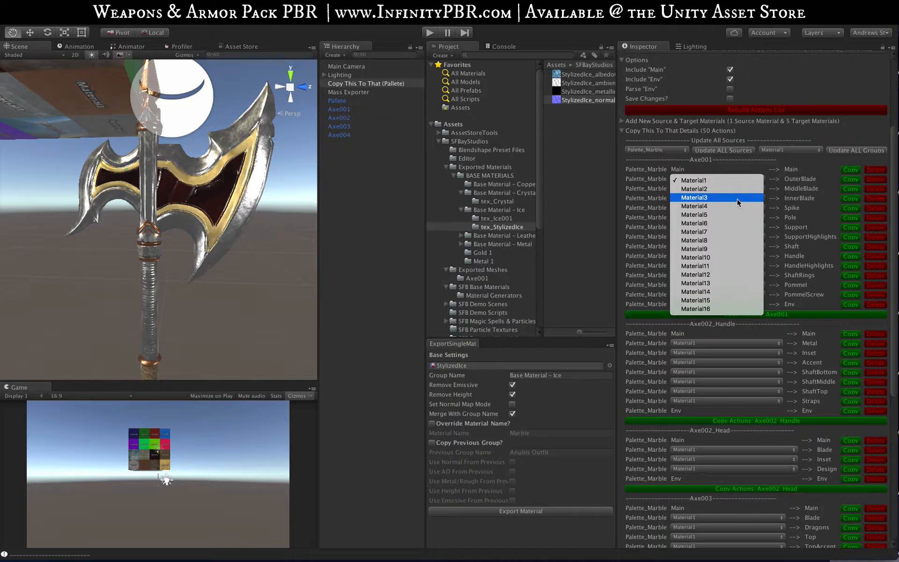
click(737, 198)
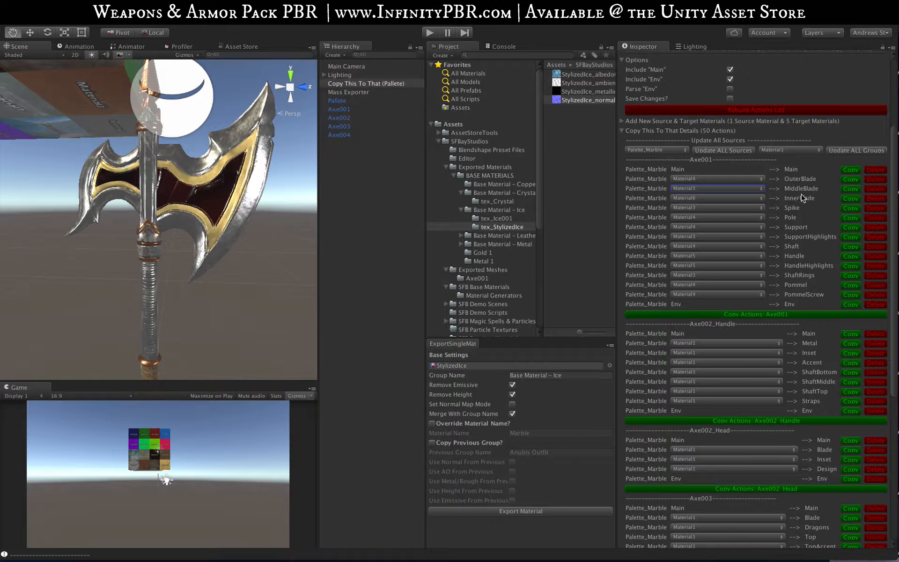
click(850, 188)
Examine Axe001's middle blade, shaft and handle at close and distant zoom.
alt+drag(231, 202, 184, 225)
scroll(208, 201, down, 5)
scroll(204, 201, up, 5)
scroll(204, 201, up, 3)
scroll(205, 201, down, 6)
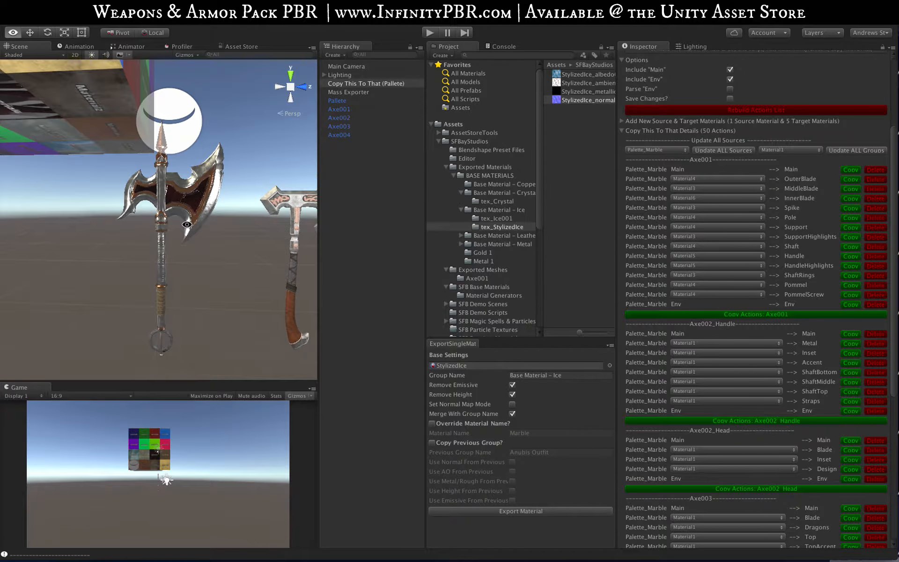
scroll(174, 231, up, 5)
drag(169, 297, 191, 214)
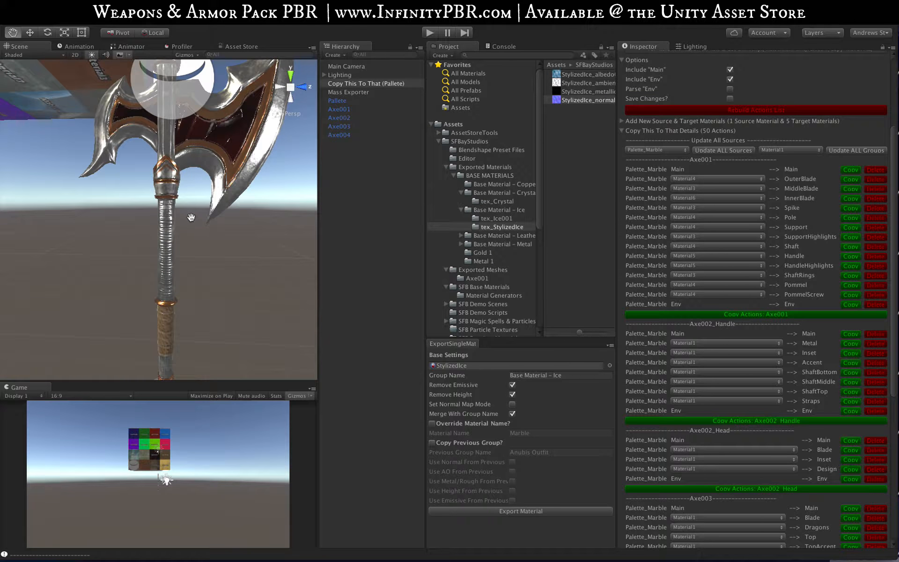
scroll(191, 217, down, 3)
drag(210, 143, 202, 182)
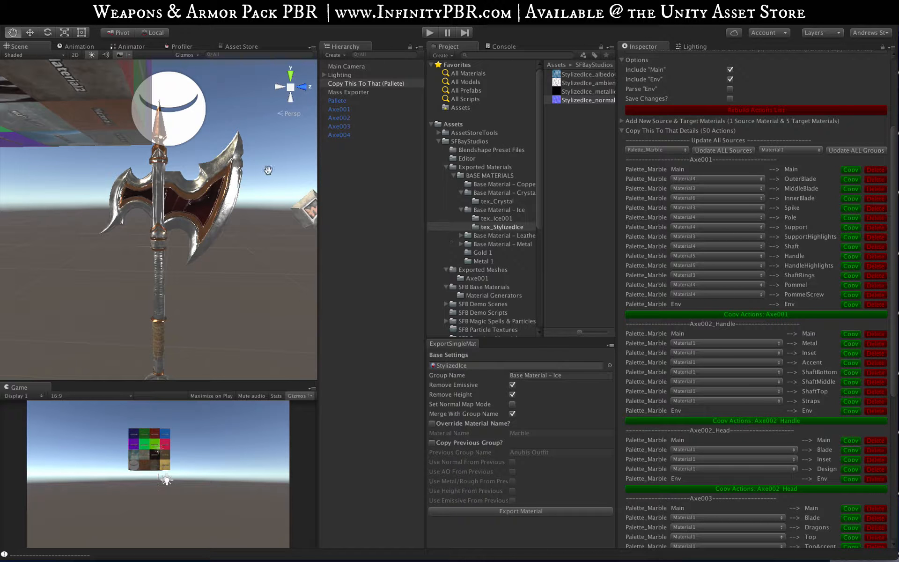
Select Axe001 in the scene and open its Axe001 substance material under SFBv1_Axe001 in the project's Axe001 folder.
double_click(345, 108)
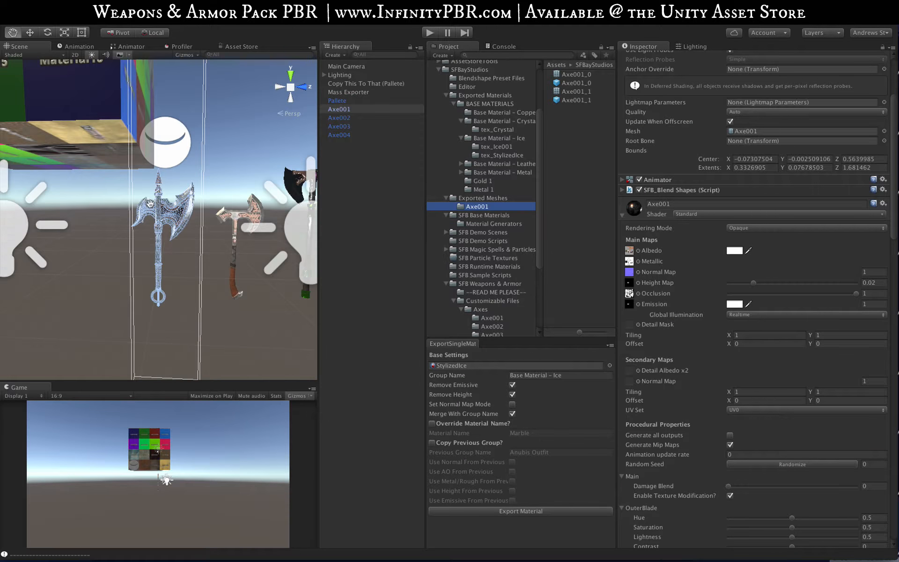
click(491, 317)
click(579, 99)
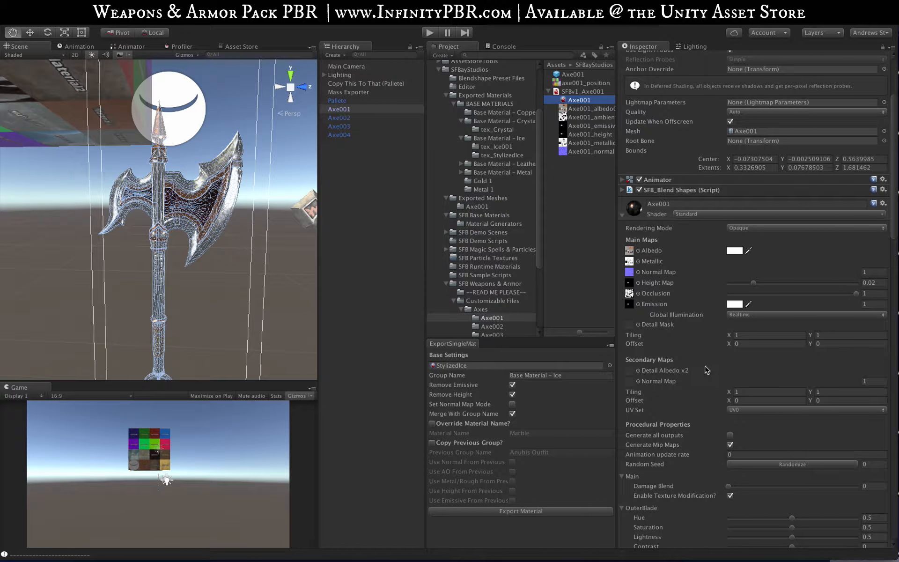
Set InnerBlade's Custom Material Offset X to 0.075 in the Axe001 substance material.
scroll(807, 147, down, 3)
click(825, 145)
scroll(825, 145, down, 2)
click(641, 124)
click(642, 136)
scroll(648, 183, down, 3)
drag(793, 207, 798, 207)
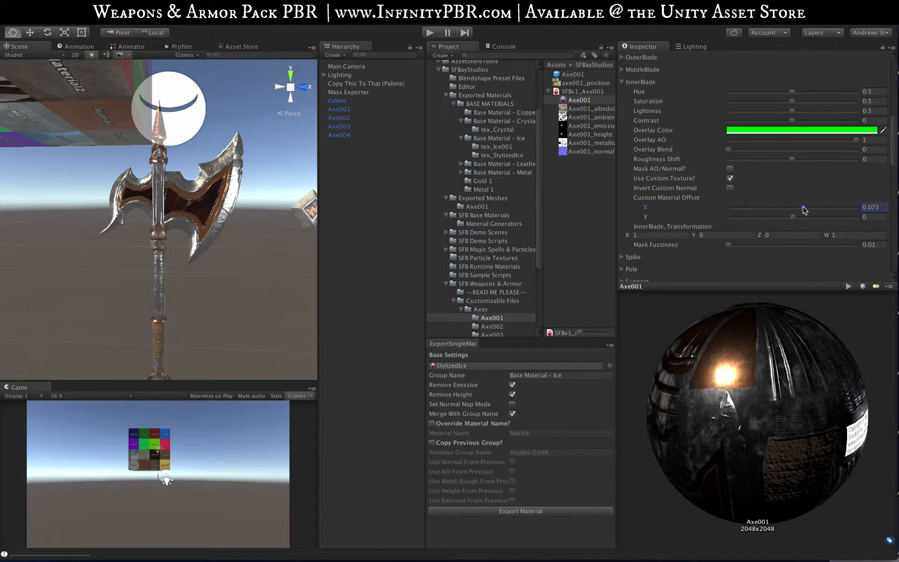
click(641, 81)
Lower the Lightness of the Support part in the Axe001 material.
click(631, 106)
alt+drag(197, 202, 248, 210)
click(622, 107)
click(622, 118)
click(771, 148)
click(622, 118)
Set the Shaft's Saturation to 0.365 and Lightness to 0.361, and raise its Roughness Shift.
click(622, 143)
click(774, 173)
click(817, 220)
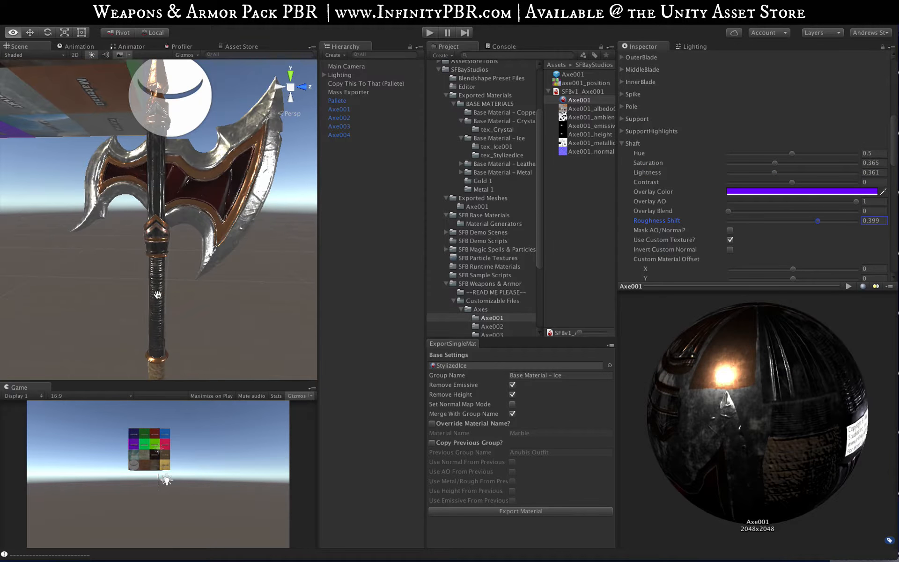
click(805, 221)
Raise the HandleHighlights Overlay Blend and choose a new Overlay Color for it.
drag(157, 295, 194, 199)
scroll(749, 216, down, 6)
click(649, 91)
click(765, 160)
click(767, 140)
click(590, 126)
click(576, 169)
Enable Ground Dirt with a dark brown color and turn on Masks Metal for it.
scroll(749, 187, down, 6)
click(623, 134)
click(729, 144)
click(772, 183)
click(496, 308)
click(493, 82)
click(729, 202)
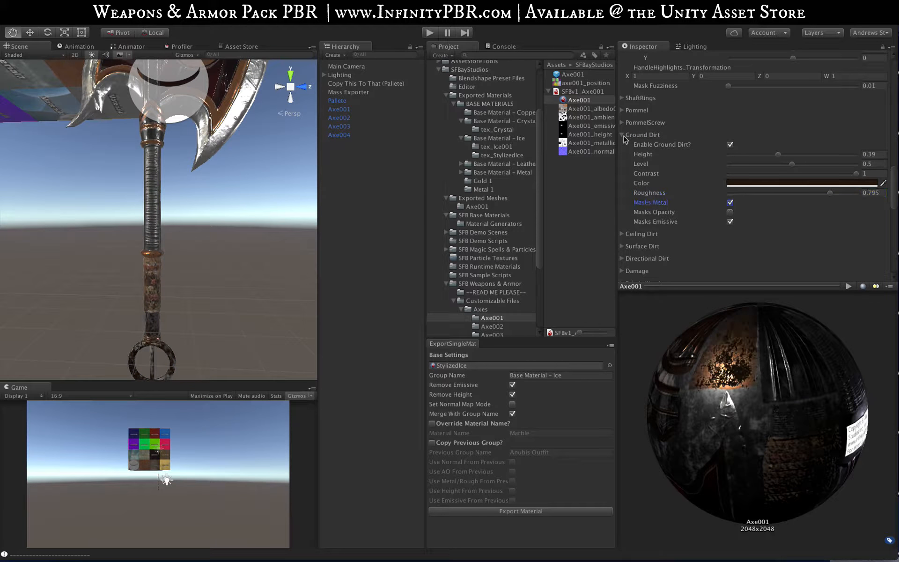
click(622, 135)
Enable Directional Dirt with Height 0.424, Level 0.432 and Contrast 0.441, and turn on Masks Metal.
click(623, 171)
click(729, 181)
scroll(215, 158, down, 6)
drag(215, 98, 215, 157)
drag(801, 201, 788, 201)
click(783, 211)
click(784, 219)
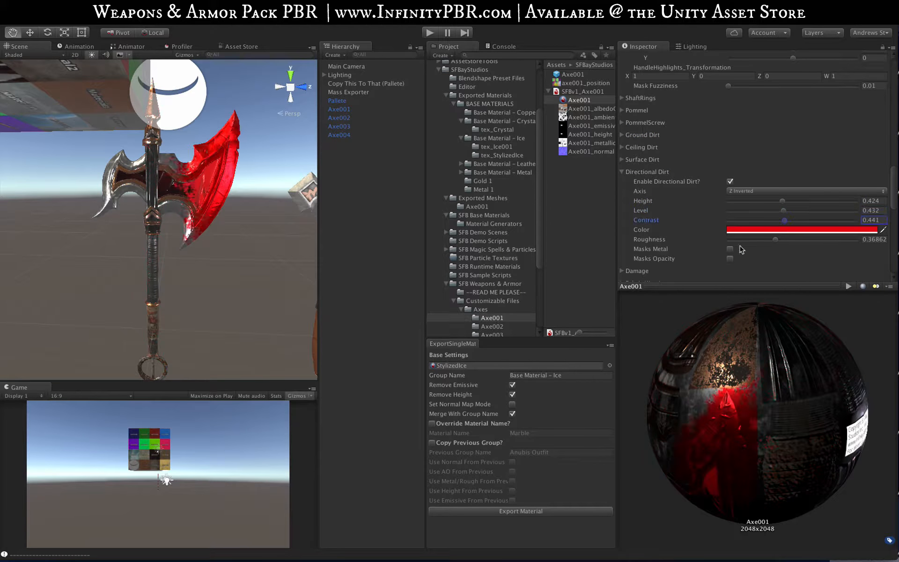
click(730, 249)
click(623, 172)
Try the Damage effect on the axe with adjusted settings.
click(622, 184)
scroll(748, 187, down, 4)
click(729, 98)
click(841, 176)
click(809, 117)
click(803, 137)
scroll(172, 245, down, 5)
click(762, 166)
click(729, 98)
click(622, 89)
Enable dark brown Surface Dirt with Edge Dirt 0.336, Edge Dirt Contrast 0.47, Amount 0.62, Roughness 0.812 and Masks Metal on.
click(623, 64)
click(729, 73)
click(820, 140)
click(807, 102)
click(771, 83)
click(787, 93)
click(832, 151)
click(730, 160)
click(775, 141)
click(538, 187)
Examine the dirt on Axe001's blade, shaft and handle from several angles and distances.
middle_drag(197, 243, 199, 200)
scroll(655, 183, down, 1)
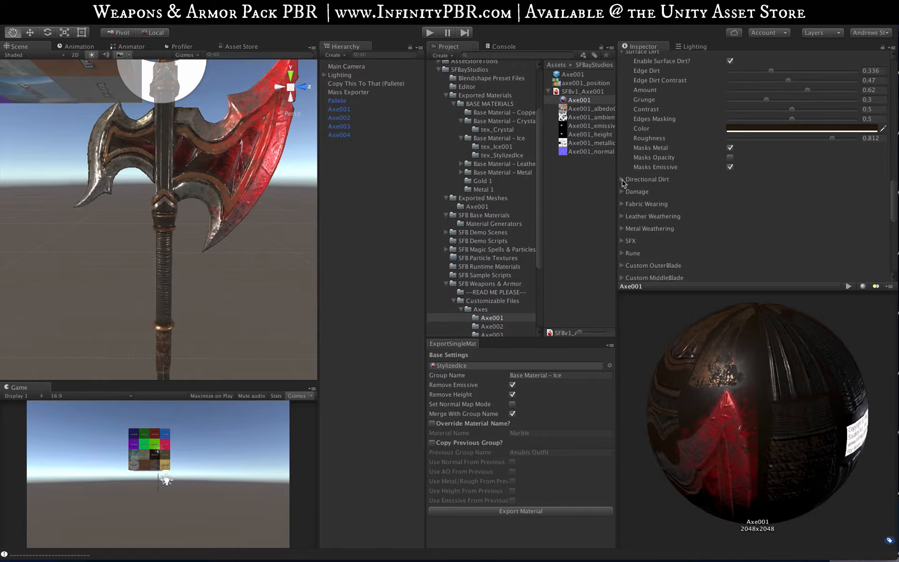
click(623, 179)
scroll(629, 214, up, 10)
alt+drag(177, 132, 168, 264)
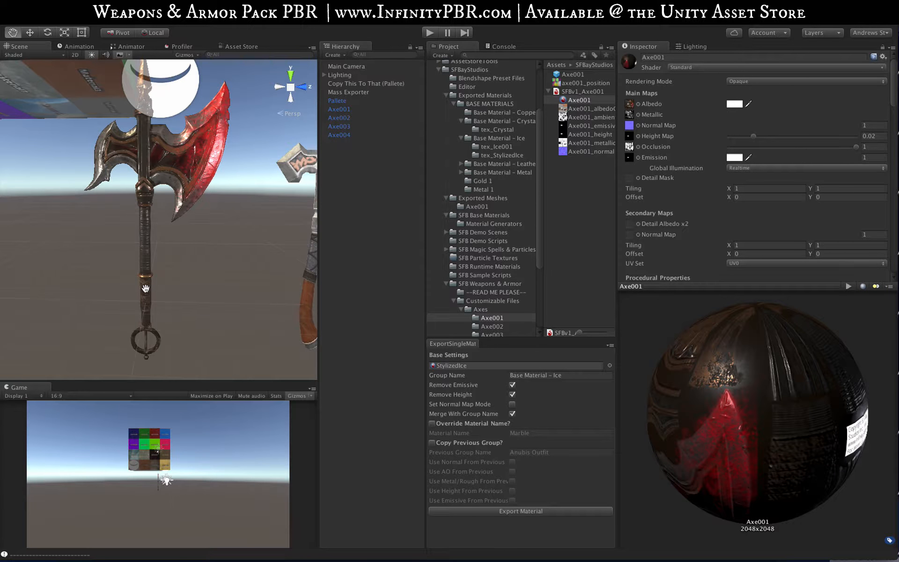
scroll(146, 288, up, 6)
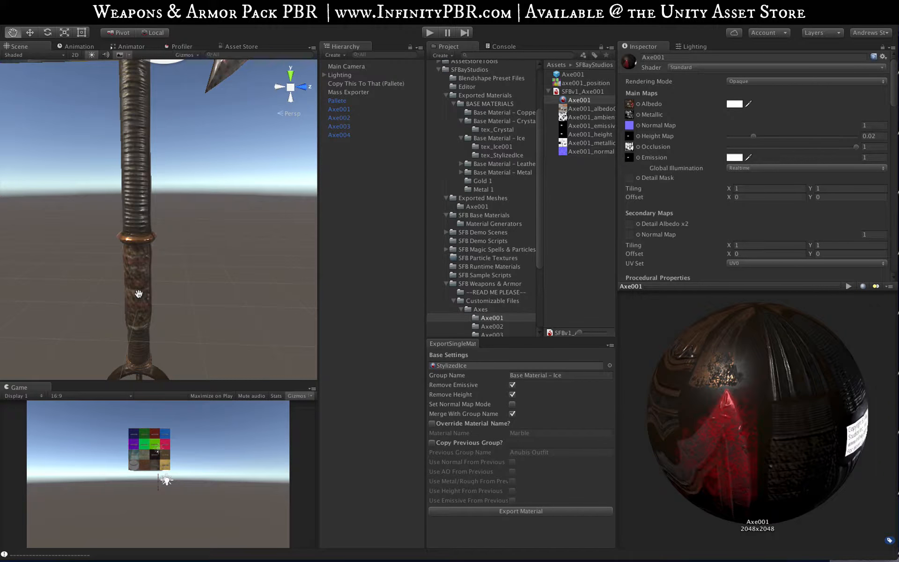
scroll(139, 294, down, 5)
alt+drag(143, 266, 169, 261)
scroll(188, 277, down, 5)
scroll(188, 277, up, 5)
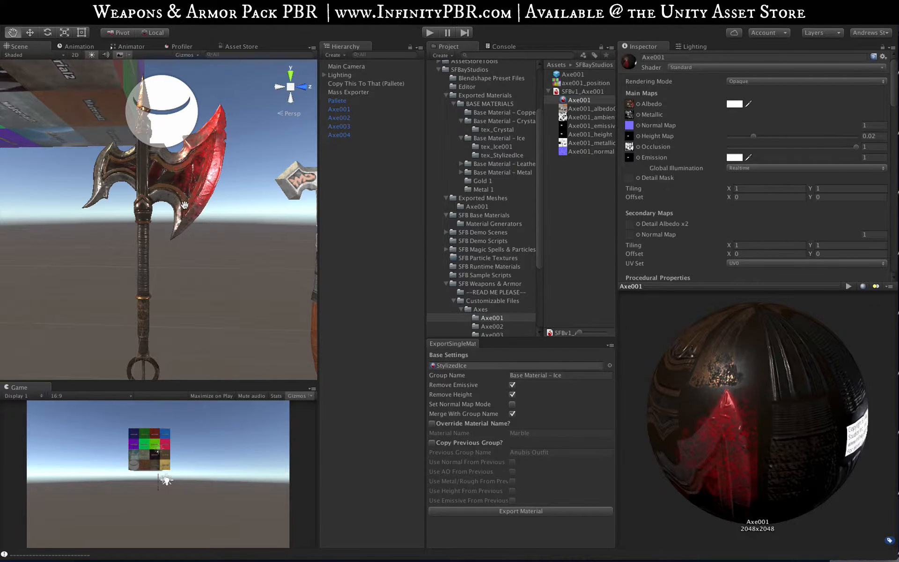
scroll(176, 184, up, 3)
scroll(176, 184, down, 5)
scroll(176, 184, down, 2)
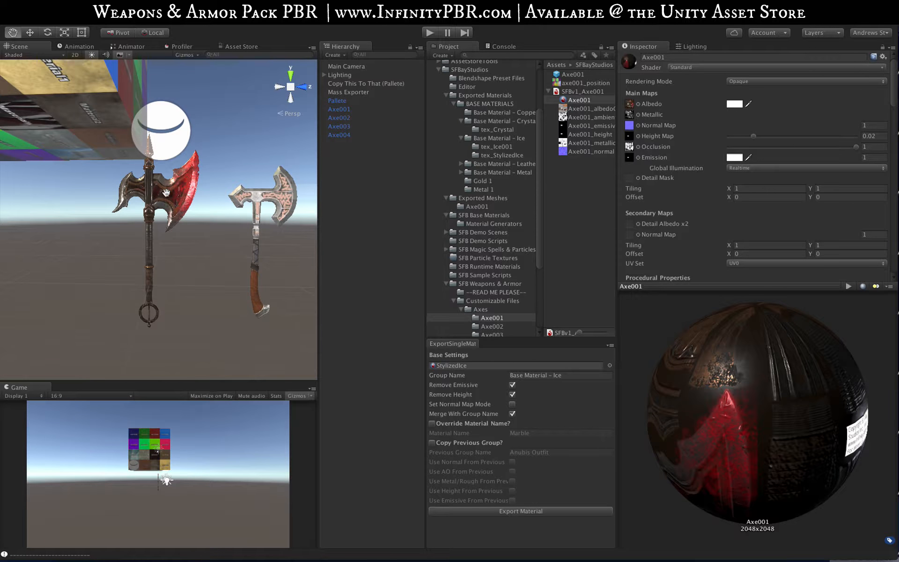
alt+drag(166, 192, 167, 223)
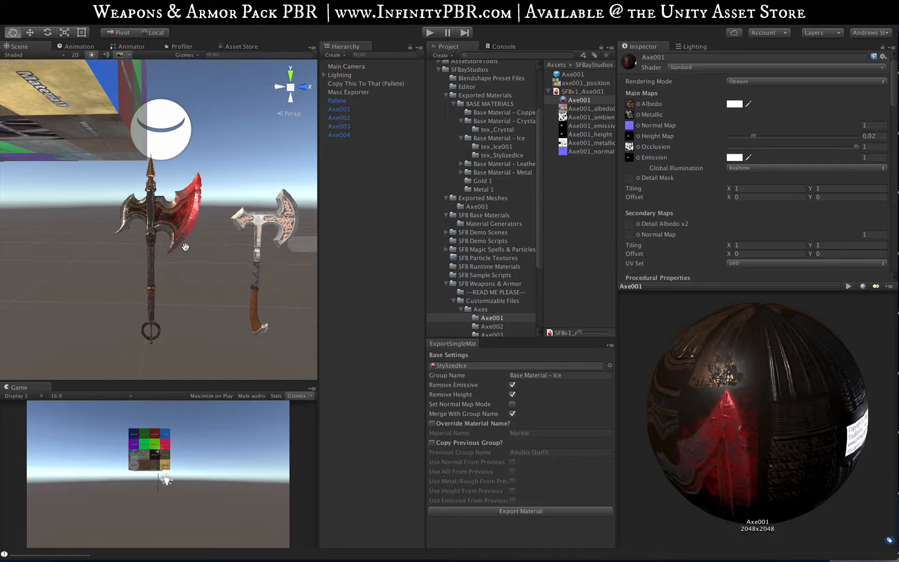
scroll(192, 201, up, 1)
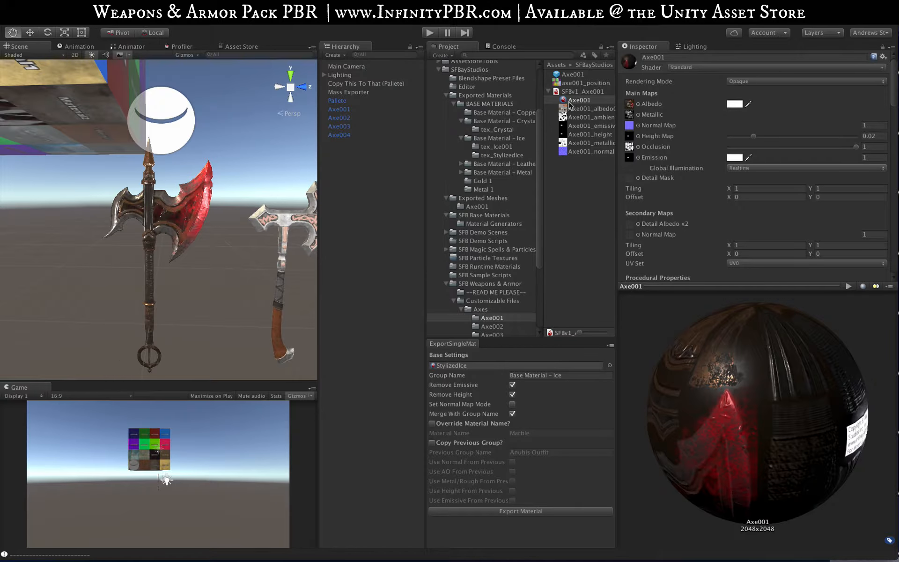
Disable Directional Dirt on the Axe001 material and check the axe's blade.
scroll(697, 196, down, 15)
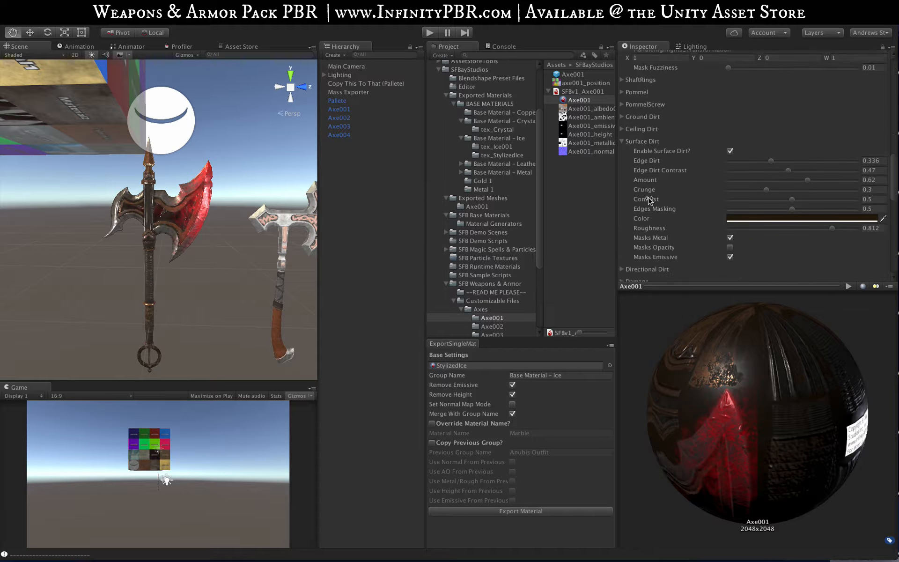
scroll(650, 200, down, 2)
click(630, 181)
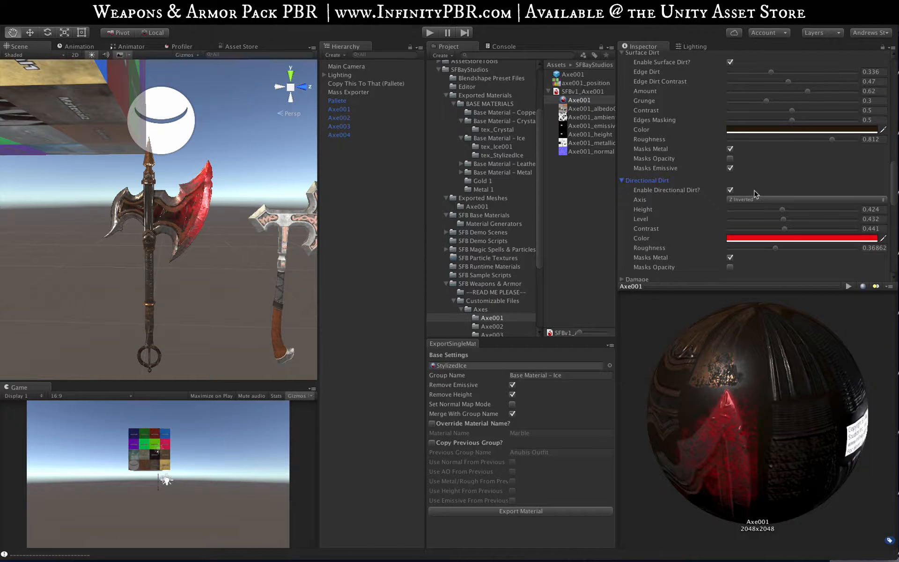
click(729, 190)
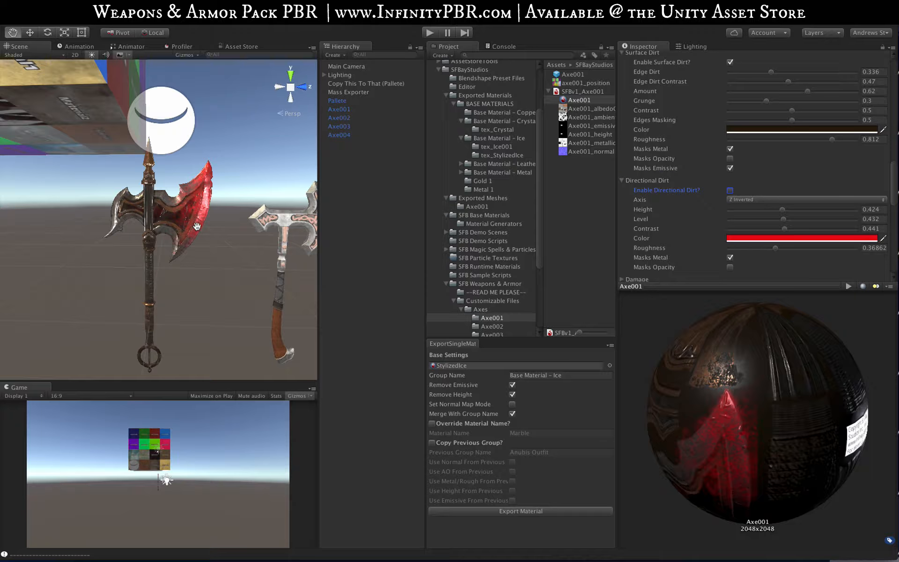
scroll(191, 202, up, 3)
alt+drag(191, 202, 193, 225)
scroll(175, 220, down, 3)
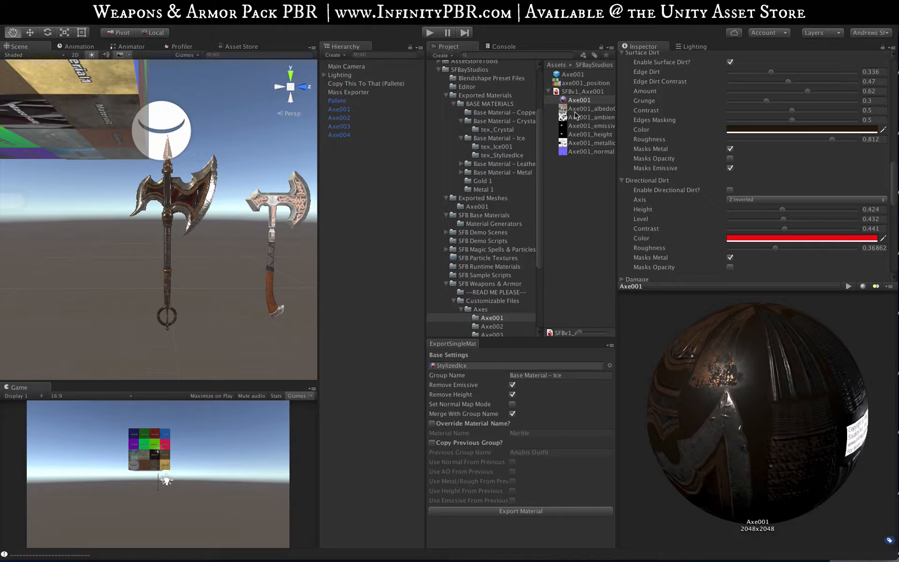
Export the Axe001 substance material with group name Axe001 and Set Normal Map Mode enabled.
drag(589, 97, 471, 366)
click(544, 377)
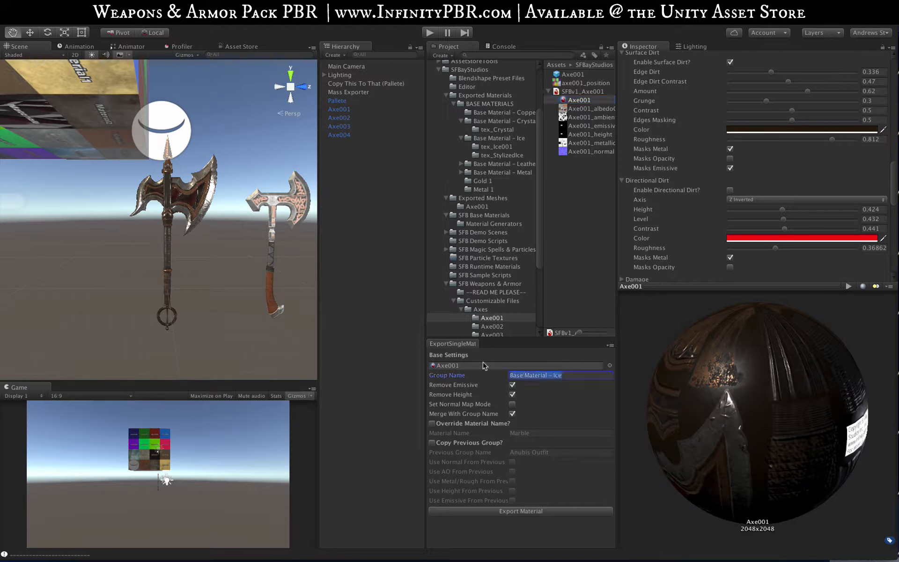
text(Axe001)
click(511, 404)
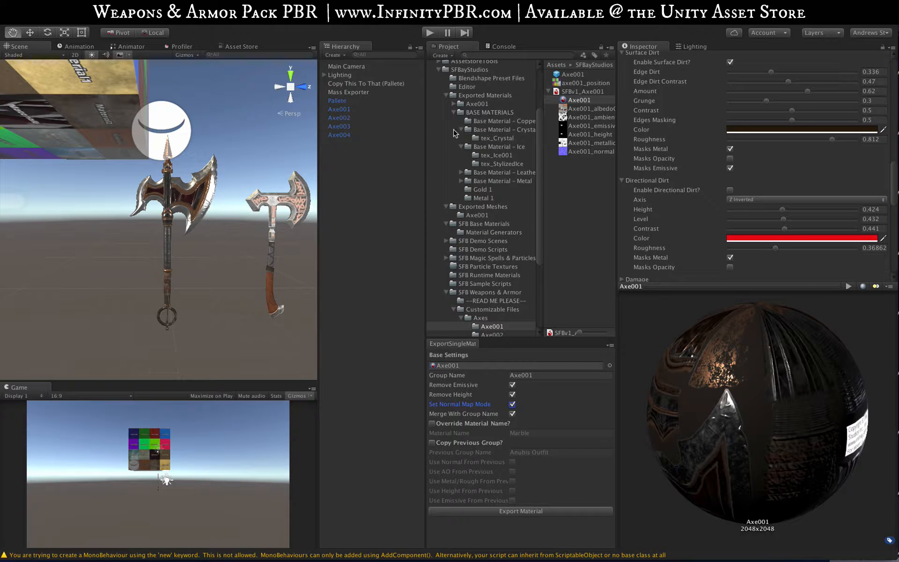
Open the tex_Axe001 folder under Exported Materials' Axe001 and reveal its textures in Finder.
click(461, 130)
click(453, 113)
click(475, 104)
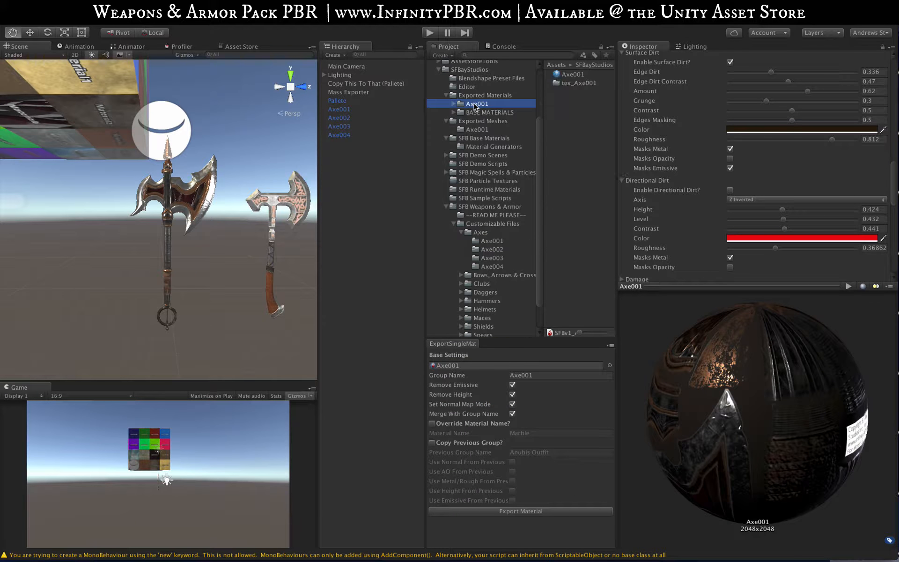
click(451, 104)
click(500, 115)
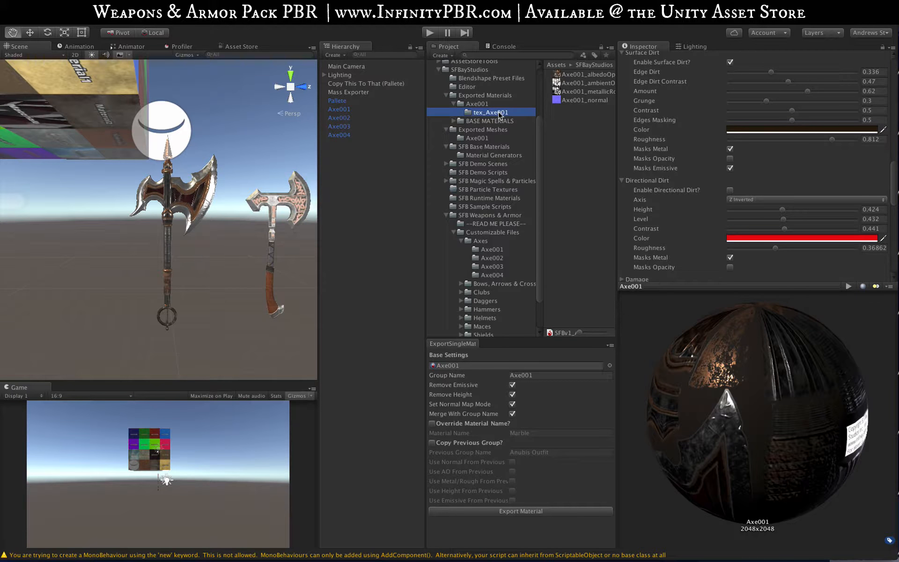
right_click(571, 74)
click(589, 90)
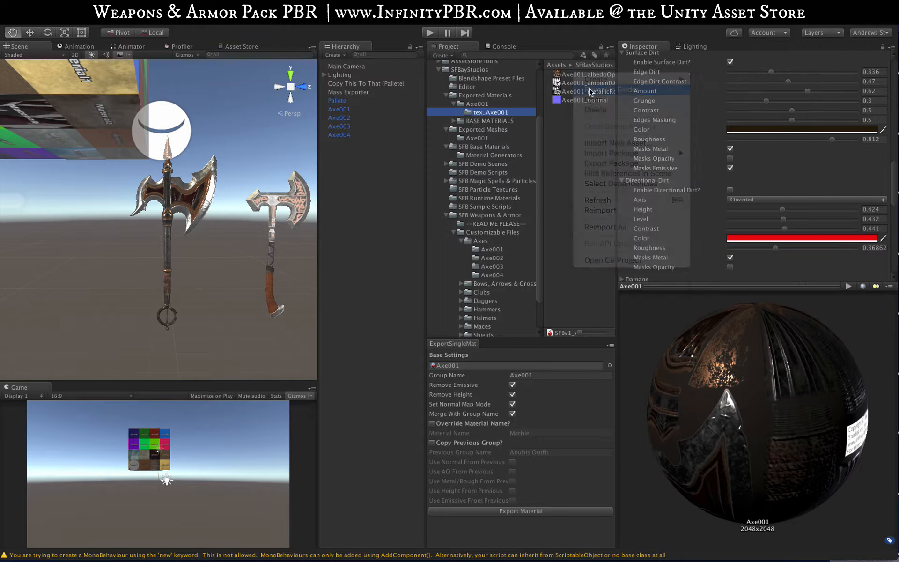
Convert the four exported Axe001 textures to PNG with the Auto Change to PNG app and return to Unity.
key(Right)
shift+click(464, 264)
drag(464, 265, 697, 297)
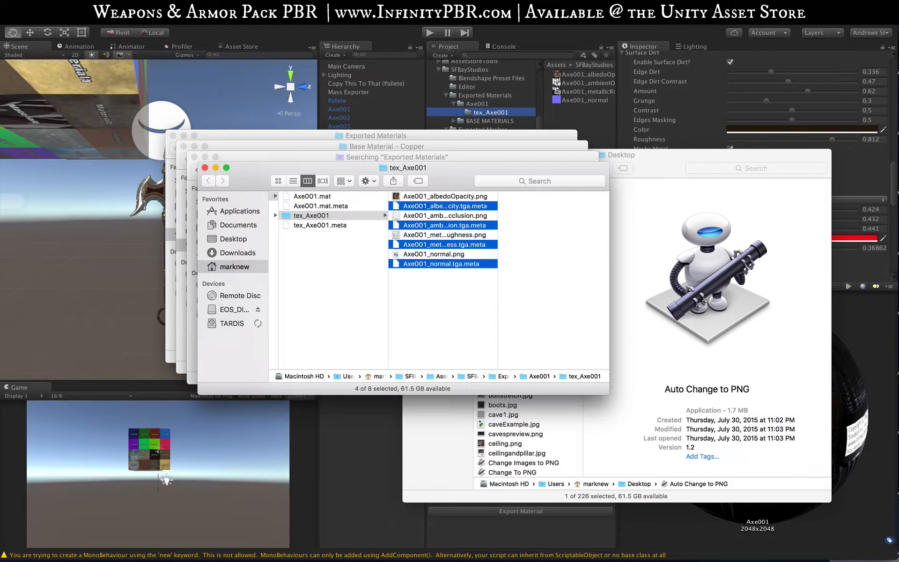
click(556, 25)
click(568, 74)
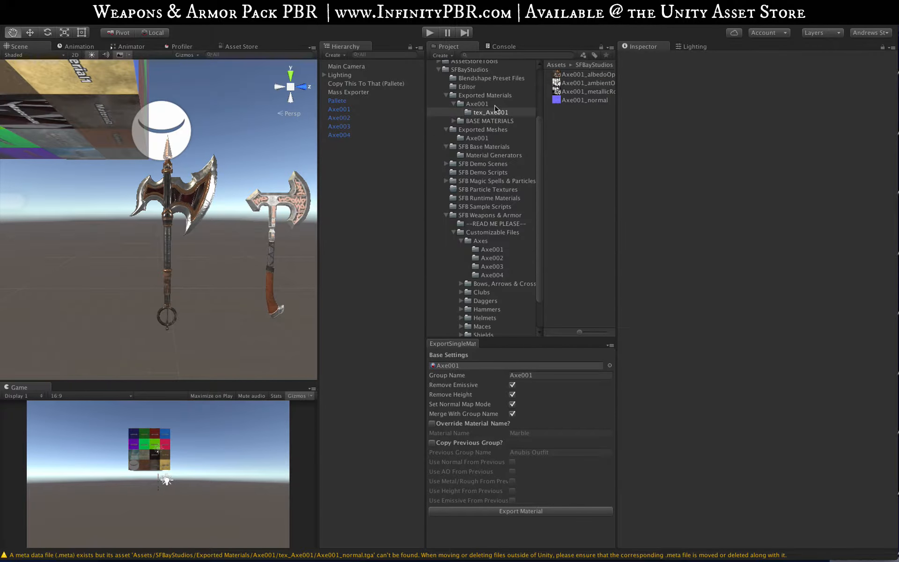
Assign the converted albedo, metallic, normal and occlusion textures to the exported Axe001 material.
click(487, 105)
click(575, 75)
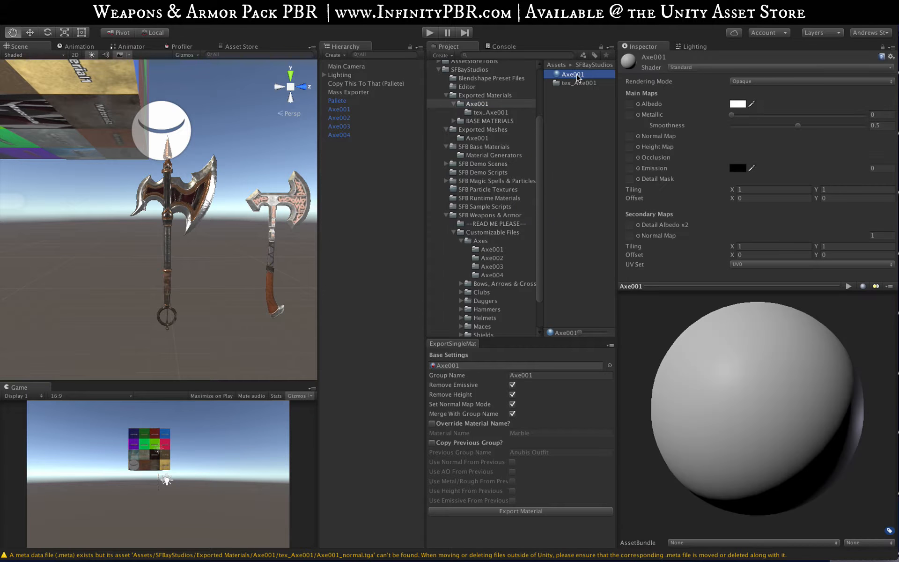
click(494, 112)
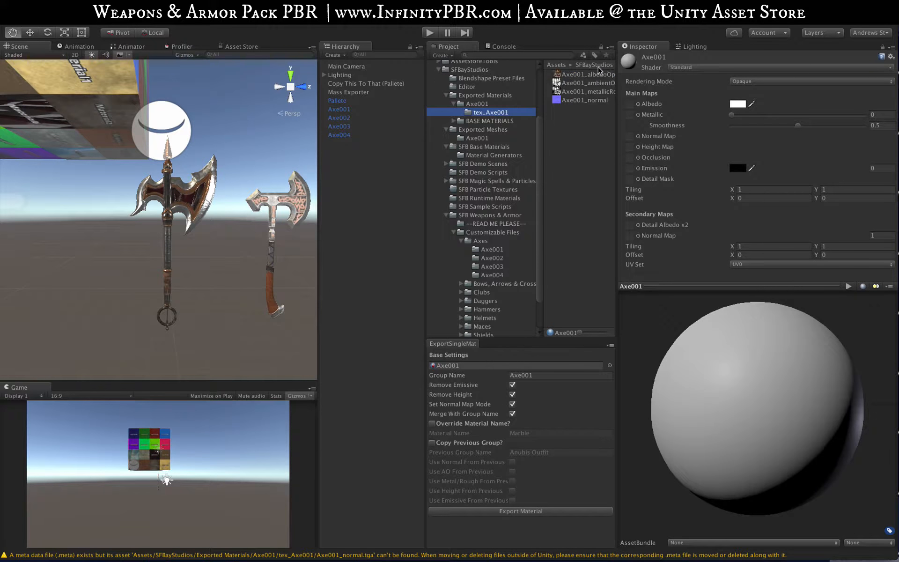
drag(575, 74, 629, 147)
drag(585, 99, 622, 128)
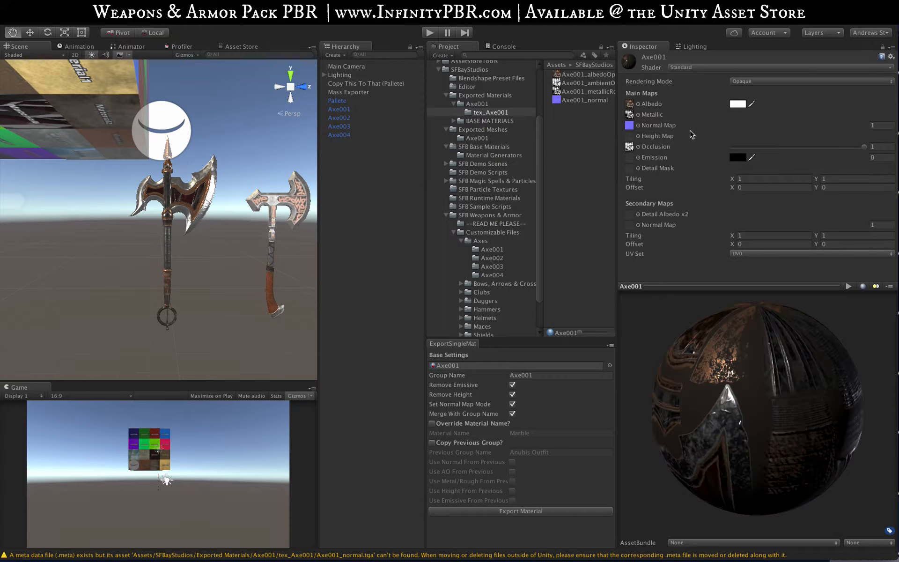
Apply the exported Axe001 material to the axe in the scene and inspect it up close.
click(480, 105)
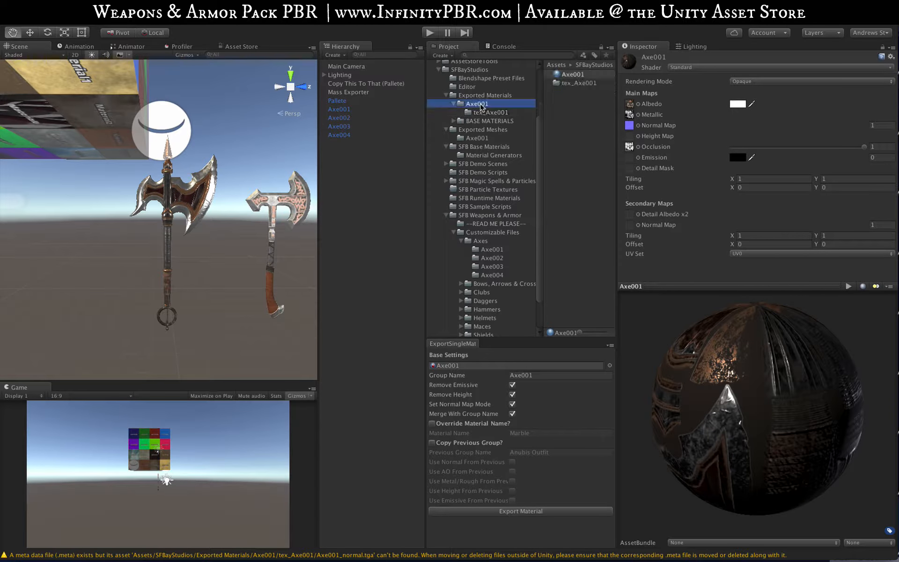
drag(574, 76, 206, 201)
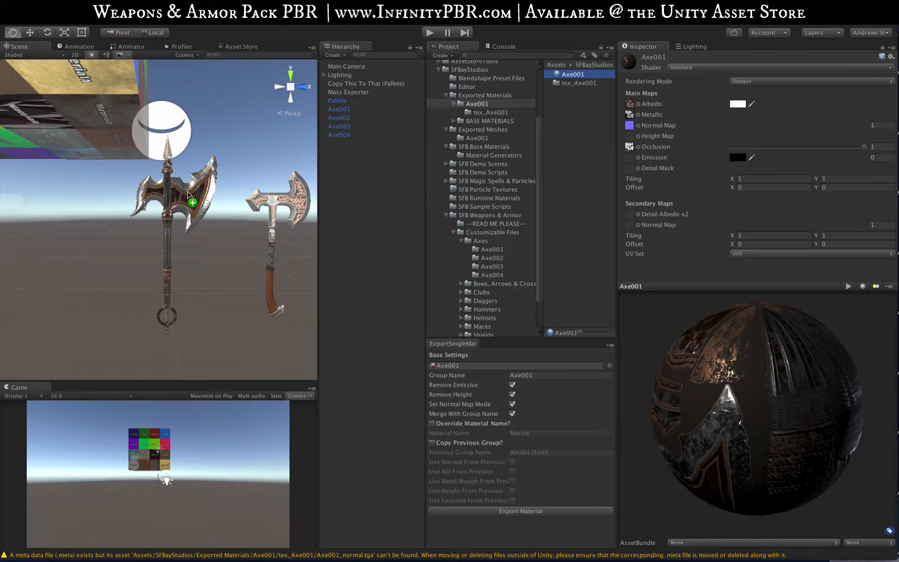
scroll(197, 181, up, 5)
alt+drag(269, 163, 258, 191)
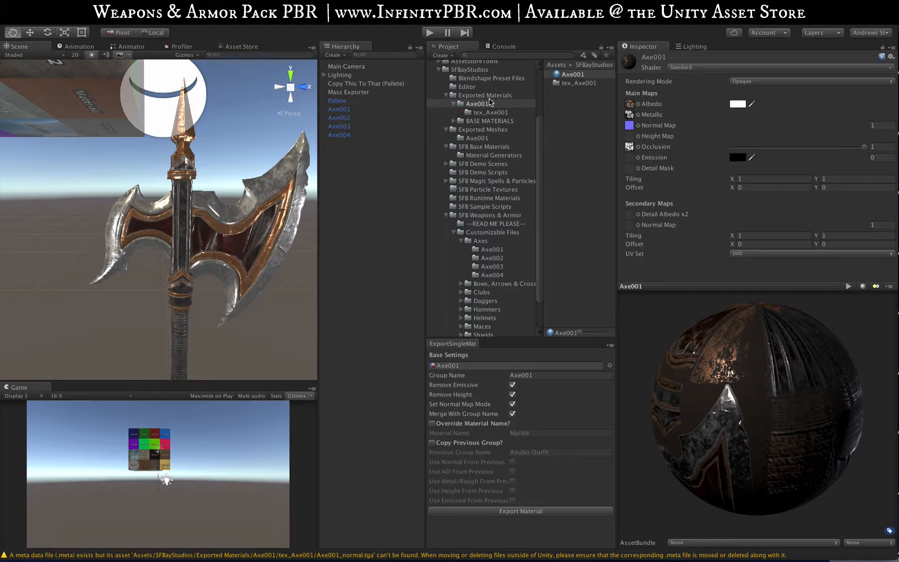
scroll(241, 187, down, 5)
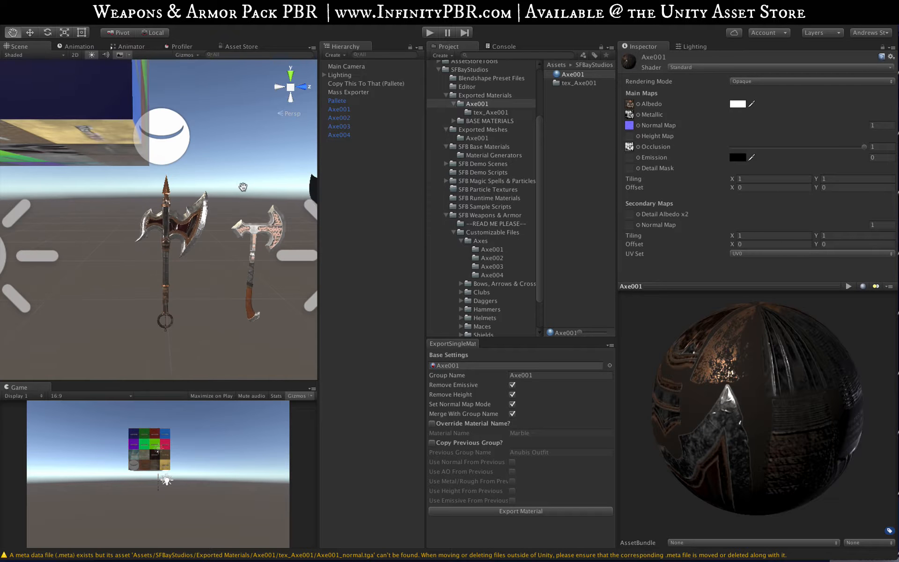
Move the exported Axe001 material and tex_Axe001 folder into Customizable Files' Axes/Axe001 folder and open that folder.
shift+click(567, 84)
scroll(486, 170, down, 3)
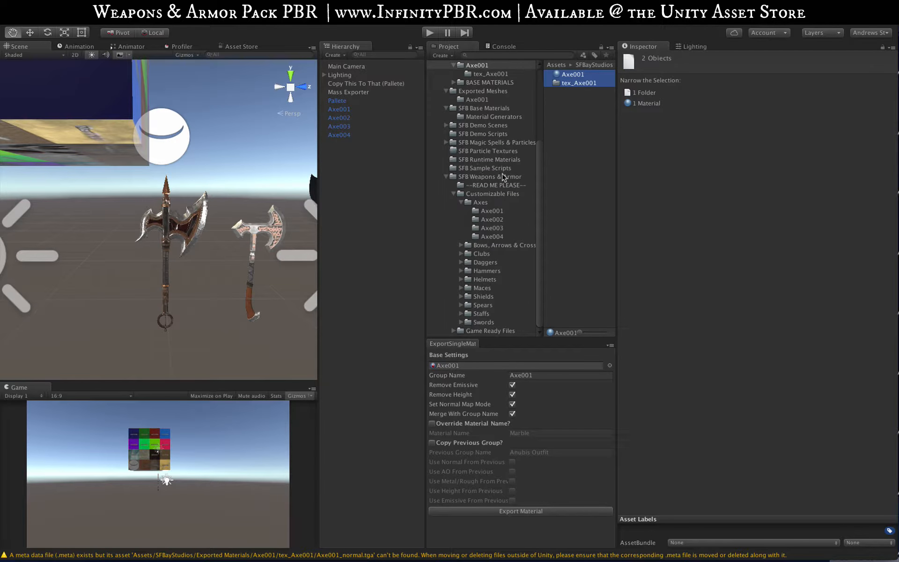
drag(576, 83, 492, 214)
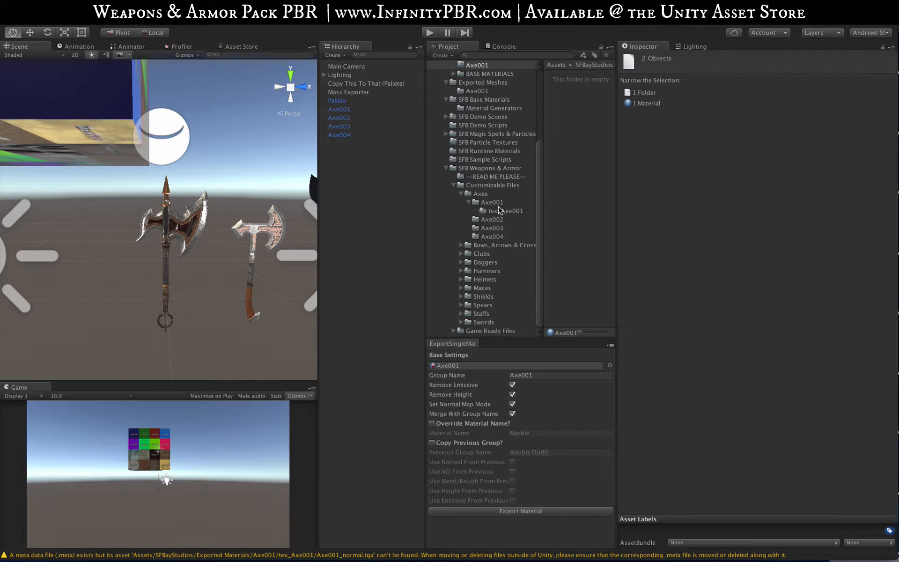
click(480, 193)
click(476, 205)
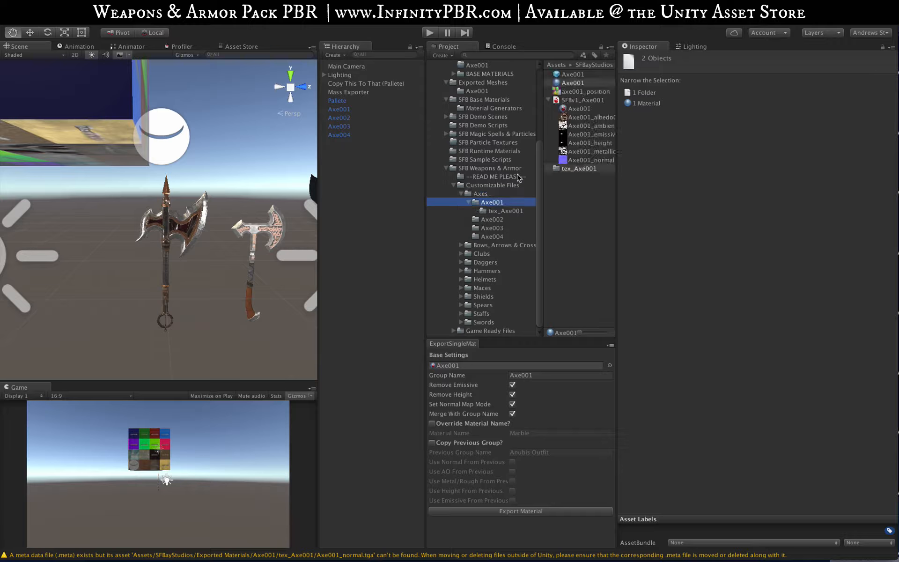
Look into the Axe001 folder under Game Ready Files' Axes.
click(453, 331)
click(485, 244)
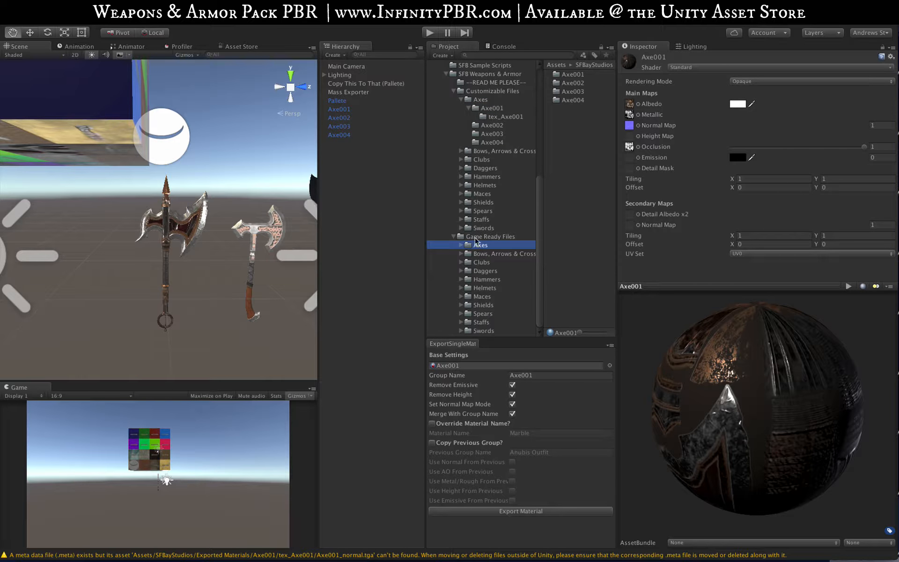
click(463, 246)
click(489, 253)
scroll(515, 156, up, 1)
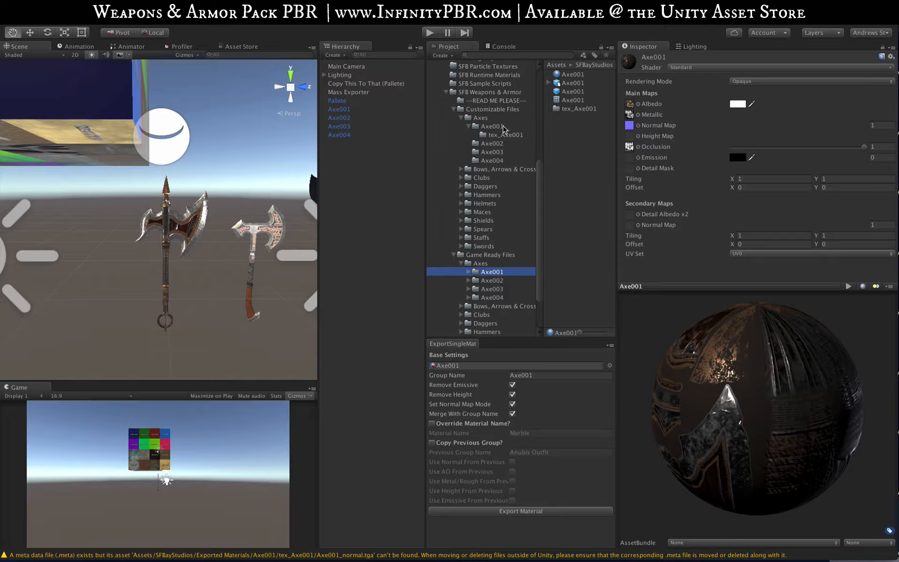
Return to the Axe001 folder under Customizable Files and select the exported Axe001 material.
click(495, 135)
click(494, 126)
drag(575, 169, 566, 221)
click(574, 82)
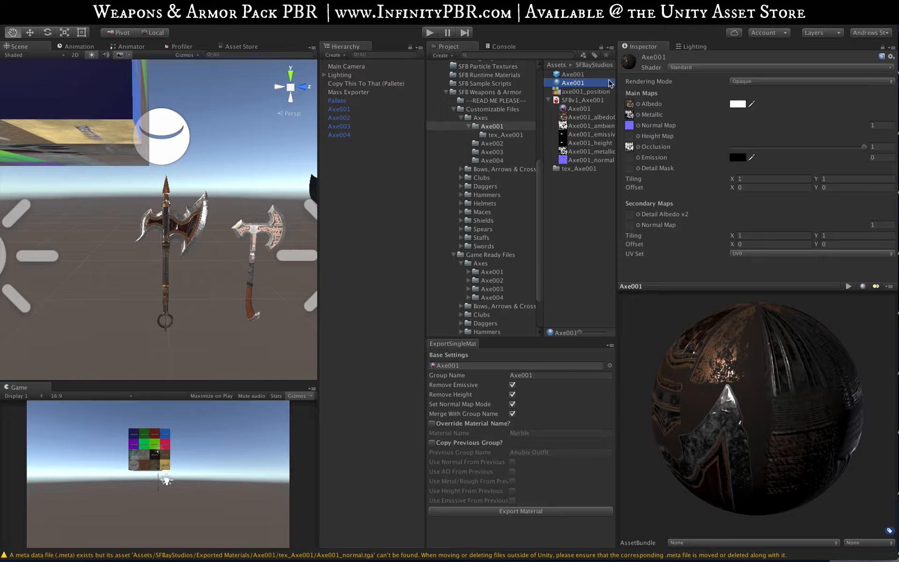
Rename the exported Axe001 material to Axe001 Alt and its texture folder to tex_Axe001 Alt.
click(609, 83)
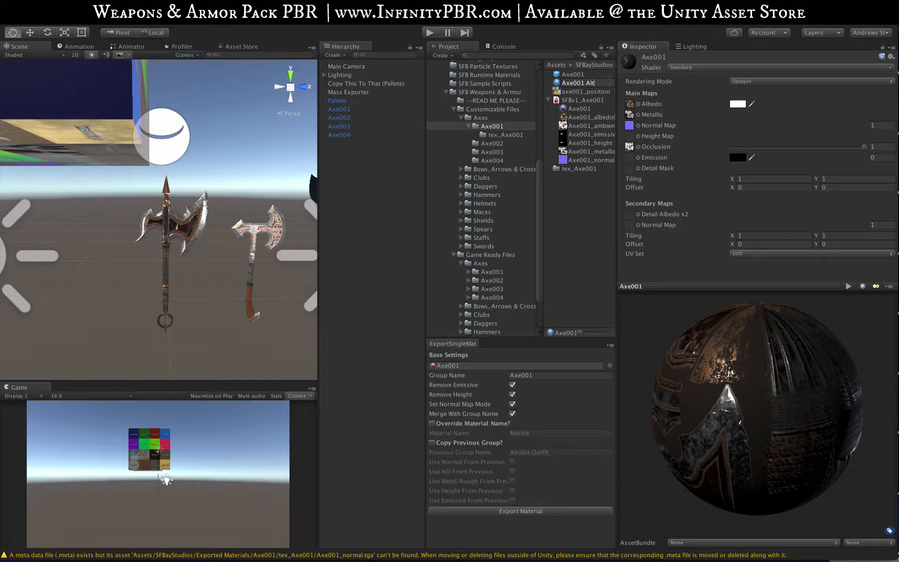
text(Alt)
key(Return)
click(592, 170)
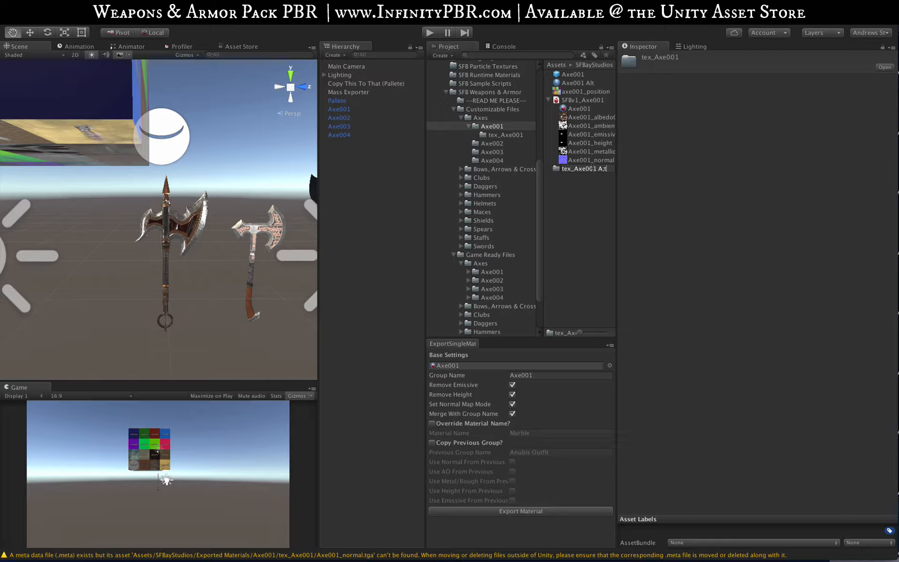
key(Return)
key(Return)
key(Right)
key(Return)
Move the Axe001 Alt material and tex_Axe001 Alt folder into Game Ready Files' Axes/Axe001 folder and select the moved material.
super+click(589, 84)
drag(590, 84, 492, 260)
click(575, 75)
click(575, 109)
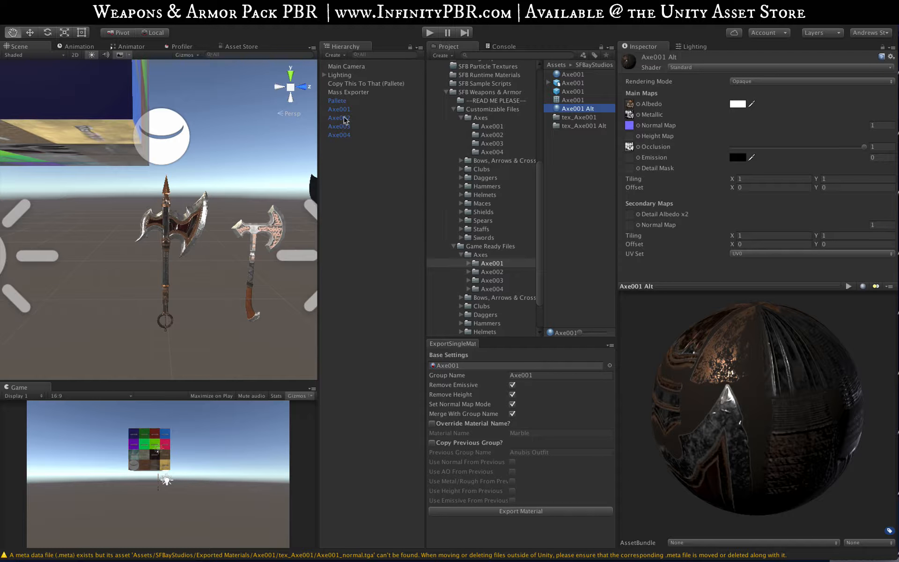
Place the game-ready Axe001 prefab in the scene and move it beside the customized axe, at Y 0.017 and Z -0.49.
drag(569, 92, 370, 187)
key(w)
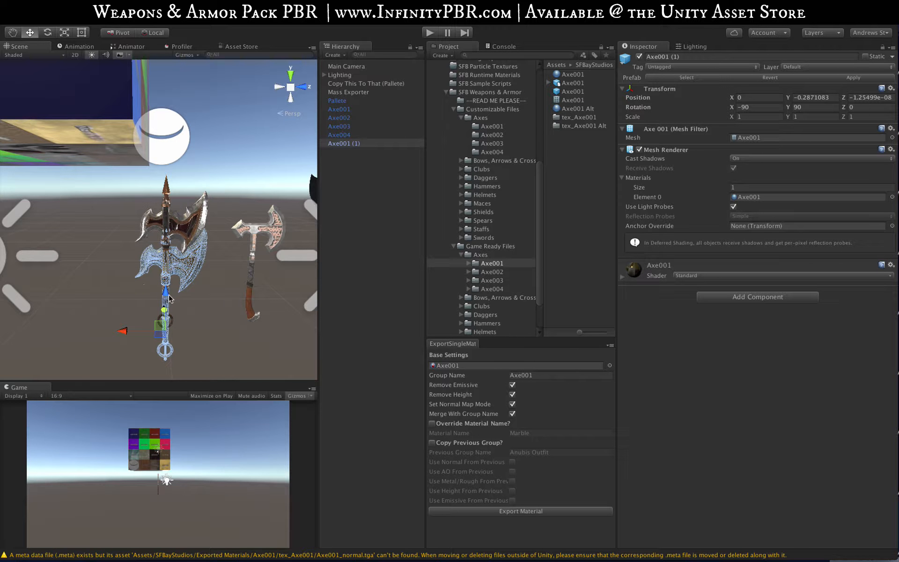
drag(169, 298, 170, 260)
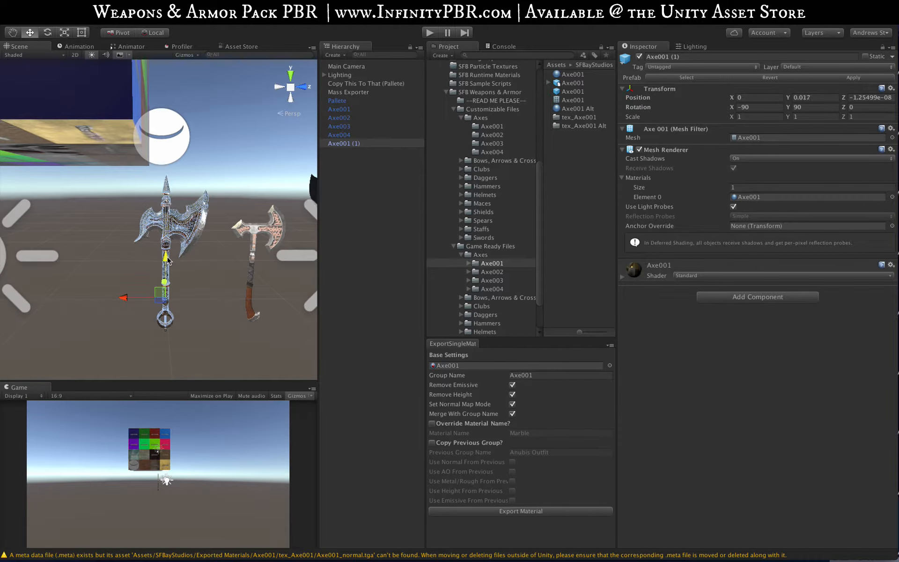
drag(124, 298, 58, 298)
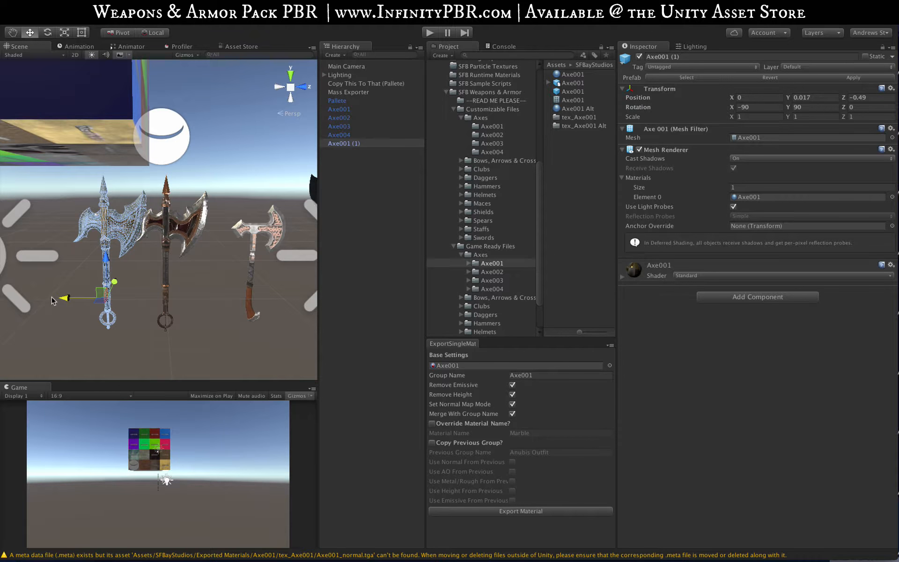
Compare the game-ready axe with the customized axe up close and from different angles.
click(353, 264)
scroll(142, 276, up, 3)
alt+drag(138, 294, 170, 280)
scroll(150, 270, up, 2)
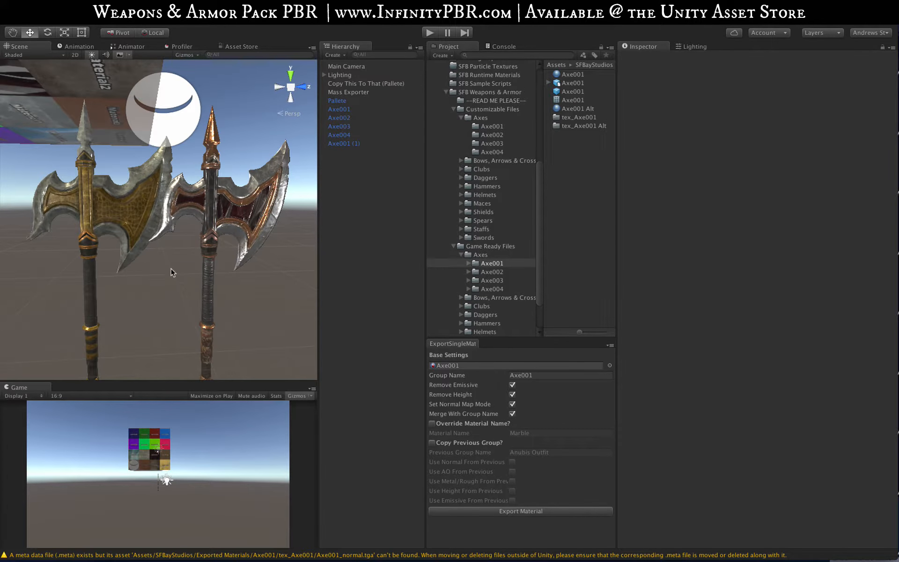
scroll(226, 208, down, 4)
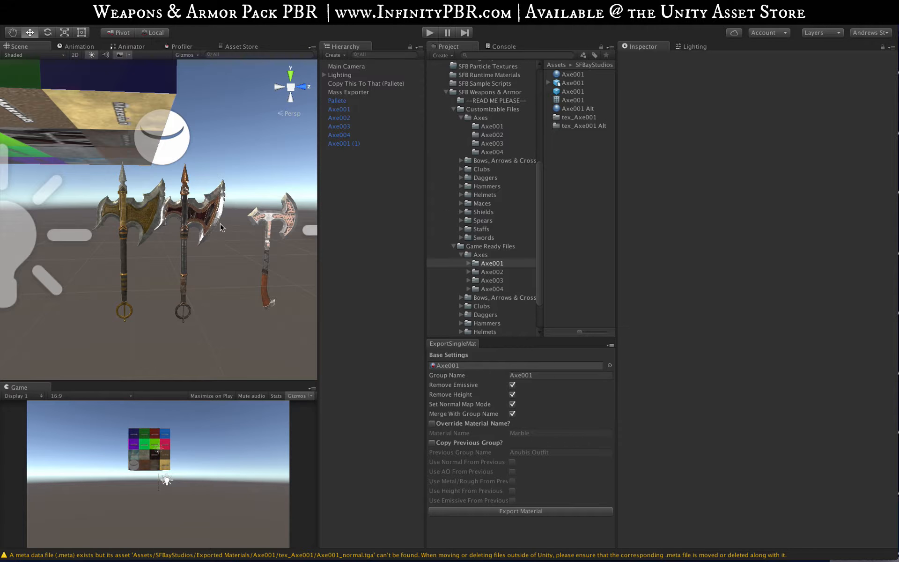
alt+drag(225, 209, 191, 275)
scroll(215, 228, up, 1)
scroll(215, 225, up, 2)
scroll(178, 255, down, 3)
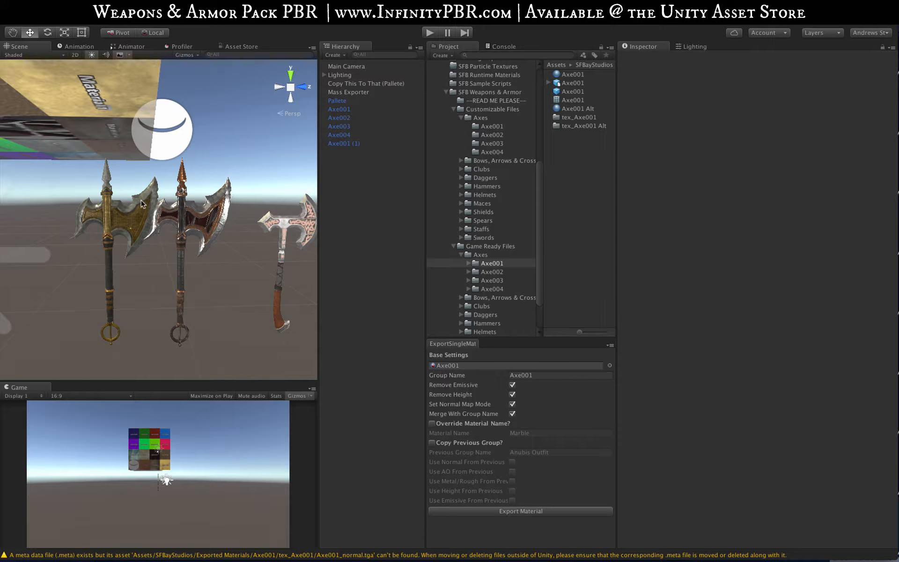
scroll(141, 202, up, 3)
scroll(142, 203, down, 2)
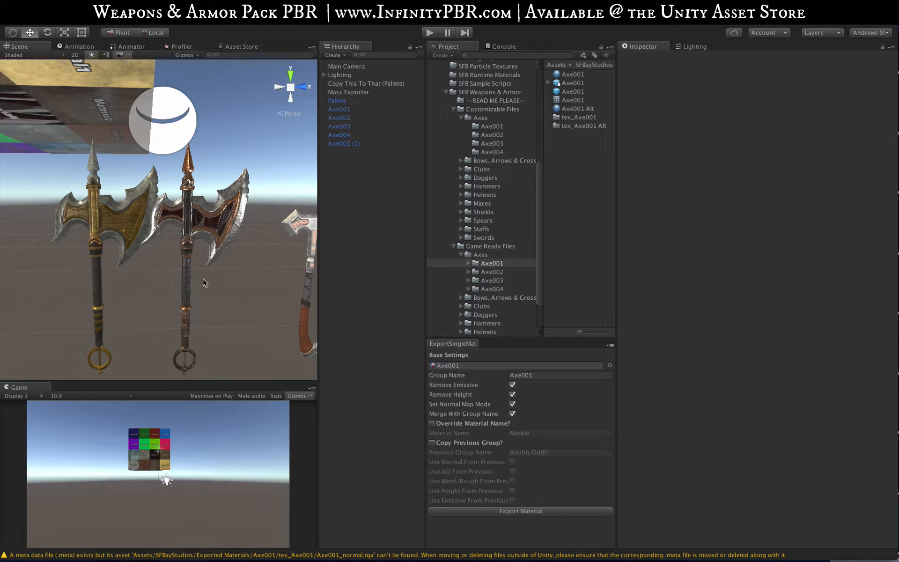
scroll(165, 327, down, 5)
scroll(133, 183, up, 5)
Delete the added Axe001 (1) object from the scene.
click(345, 143)
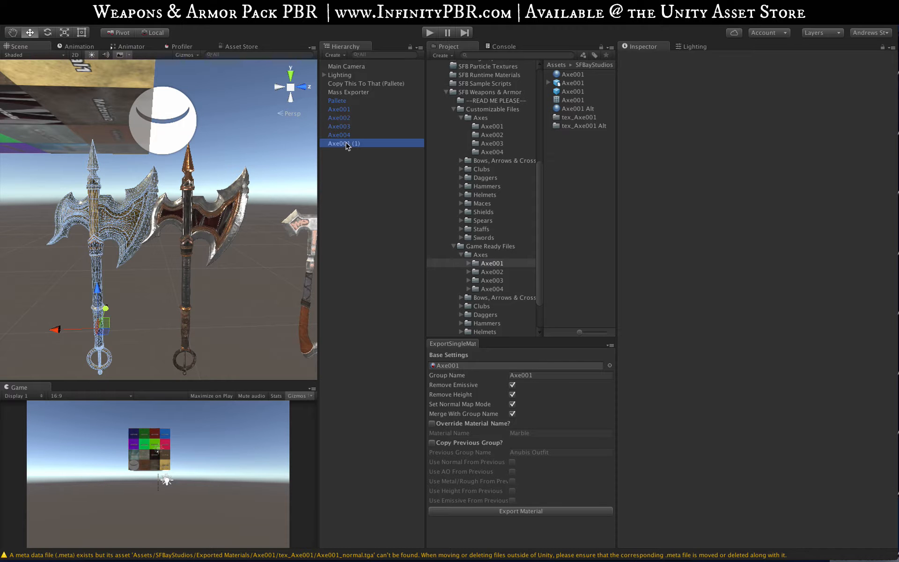
right_click(345, 143)
click(372, 196)
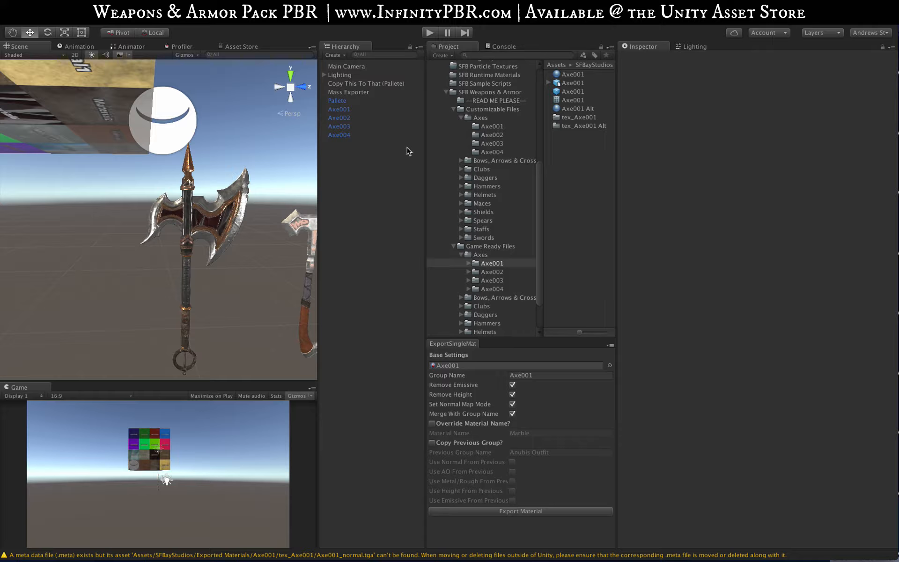
Reset the Axe001 substance material in Customizable Files' Axes/Axe001 folder to its defaults and select the Axe001 object in the scene.
click(499, 271)
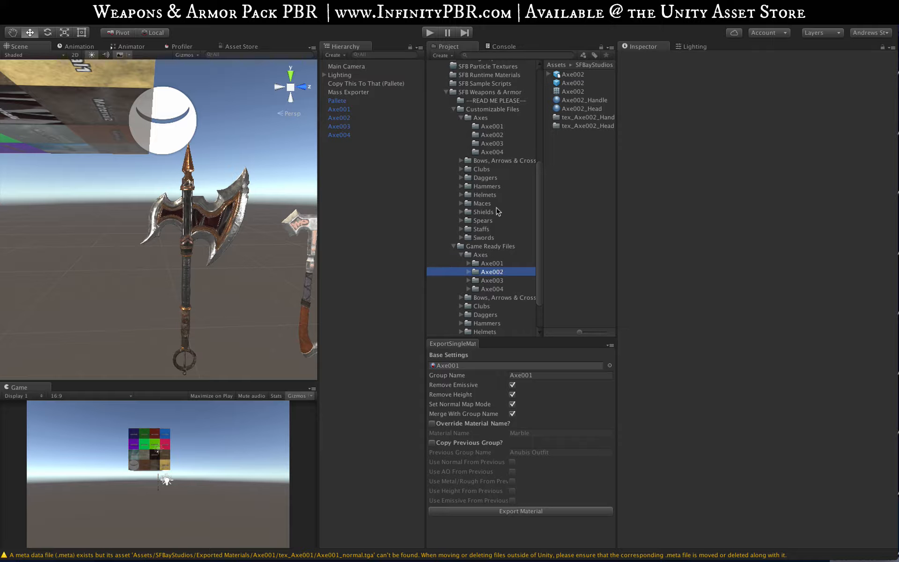
click(492, 135)
click(499, 127)
click(580, 99)
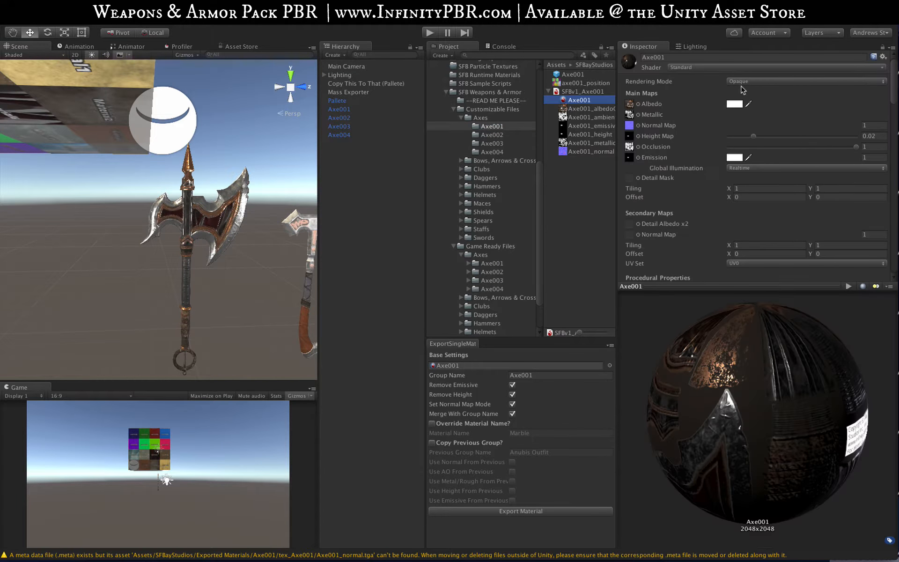
click(883, 56)
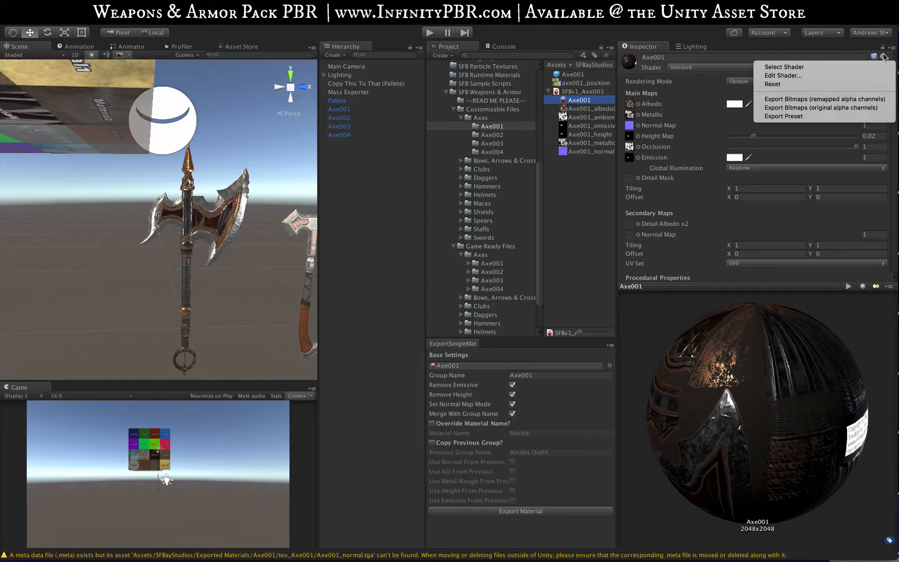
click(819, 84)
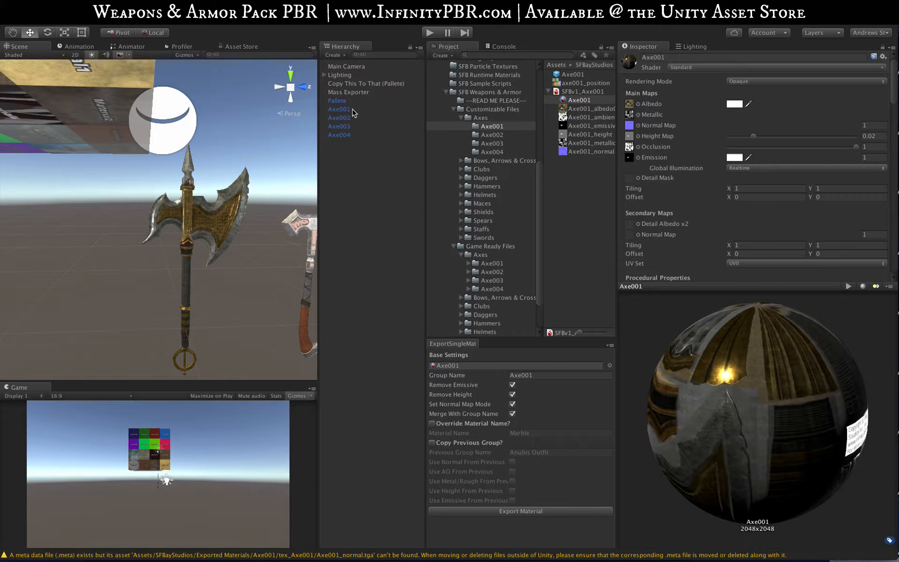
click(339, 109)
Delete the empty Axe001 folder from Exported Materials.
scroll(499, 137, up, 5)
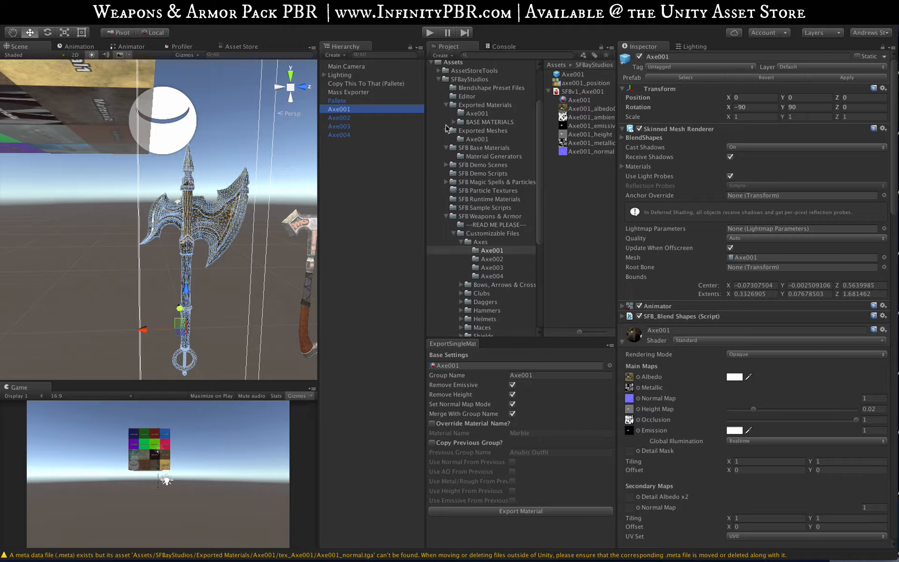
click(475, 113)
right_click(465, 114)
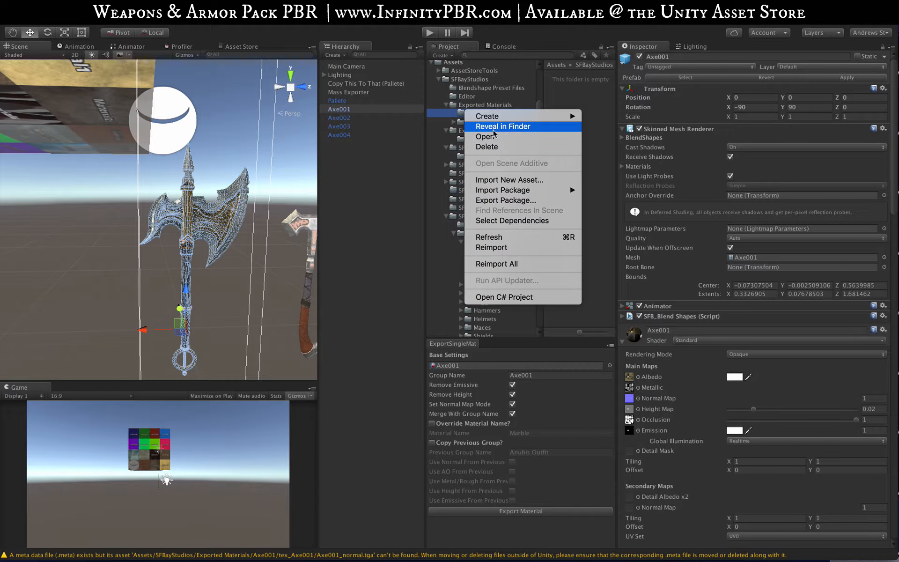
click(482, 149)
click(529, 196)
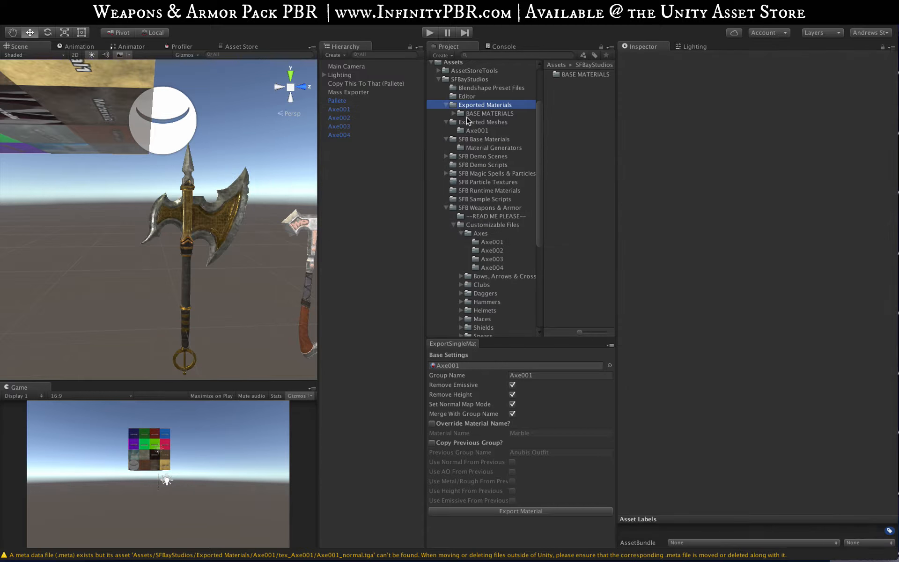
Move the Axe001_0 and Axe001_1 meshes and prefabs from Exported Meshes' Axe001 folder into Game Ready Files' Axes/Axe001 folder.
click(446, 122)
click(446, 122)
click(478, 130)
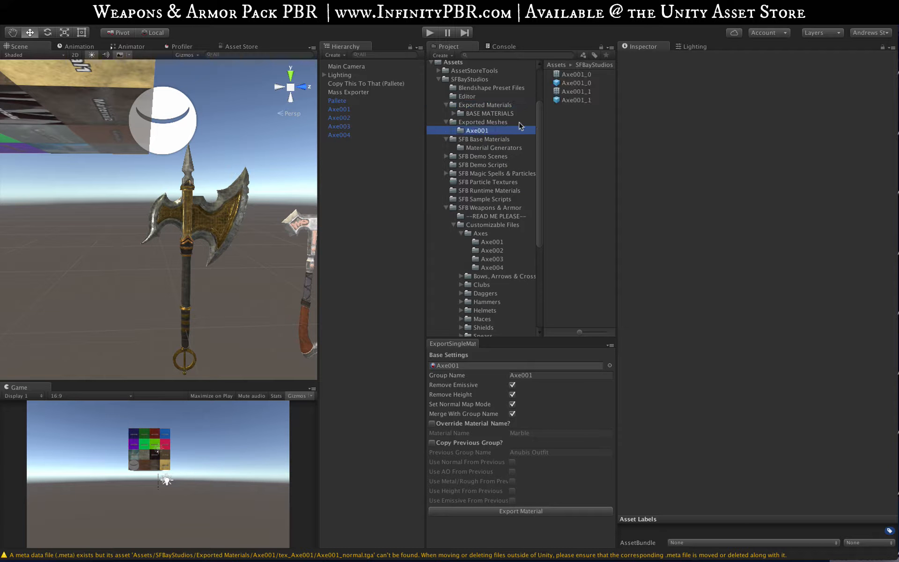
click(576, 74)
shift+click(576, 100)
scroll(497, 211, down, 6)
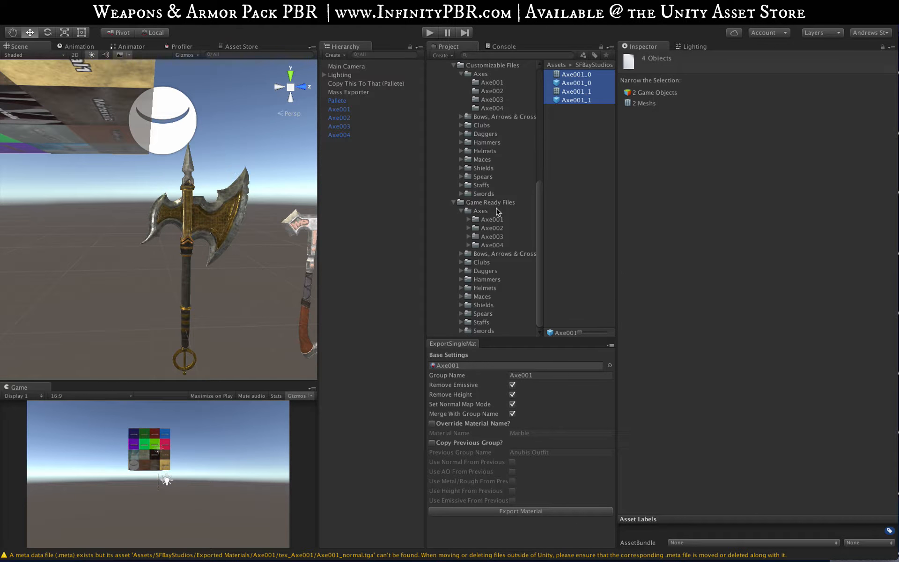
drag(568, 102, 496, 219)
Delete the emptied Axe001 folder from Exported Meshes.
scroll(496, 219, up, 6)
scroll(485, 163, up, 3)
right_click(473, 189)
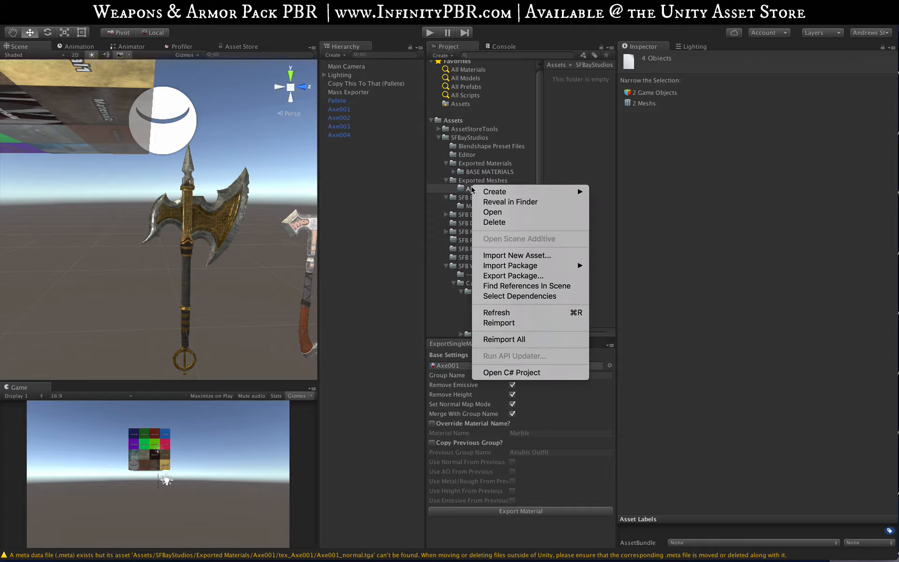
click(490, 223)
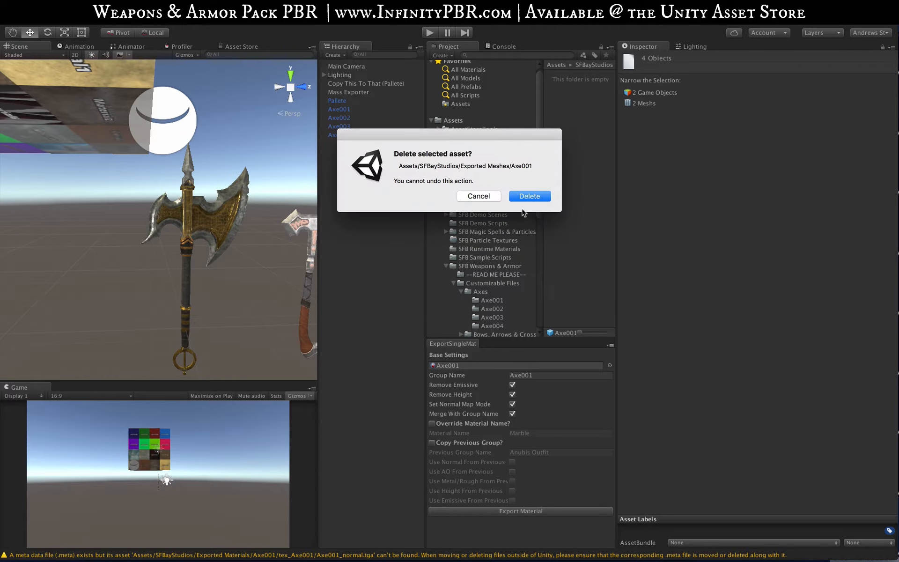
click(529, 195)
Collapse the Exported Materials, SFB Base Materials and Customizable Files folders, and open Game Ready Files' Axes/Axe001 folder.
click(446, 163)
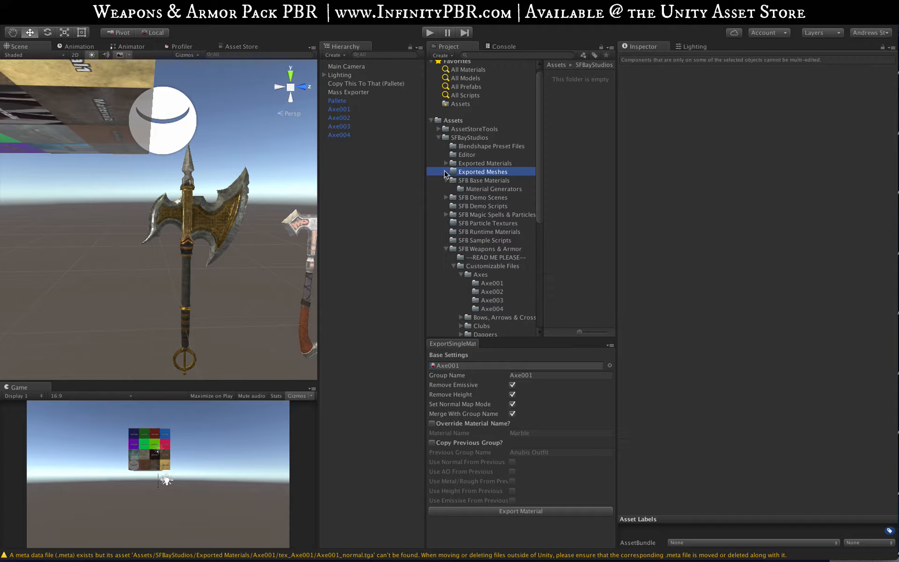
click(445, 181)
scroll(454, 255, down, 5)
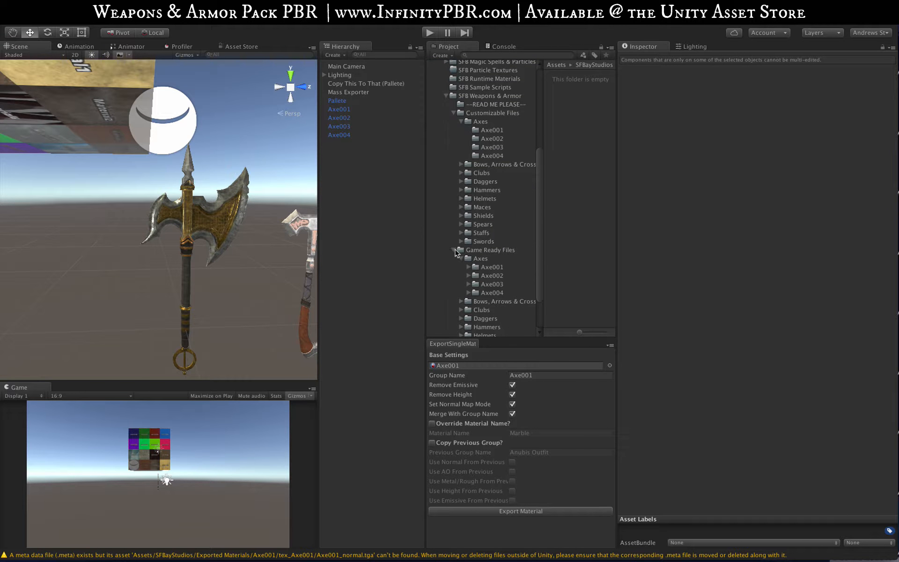
click(460, 122)
click(453, 112)
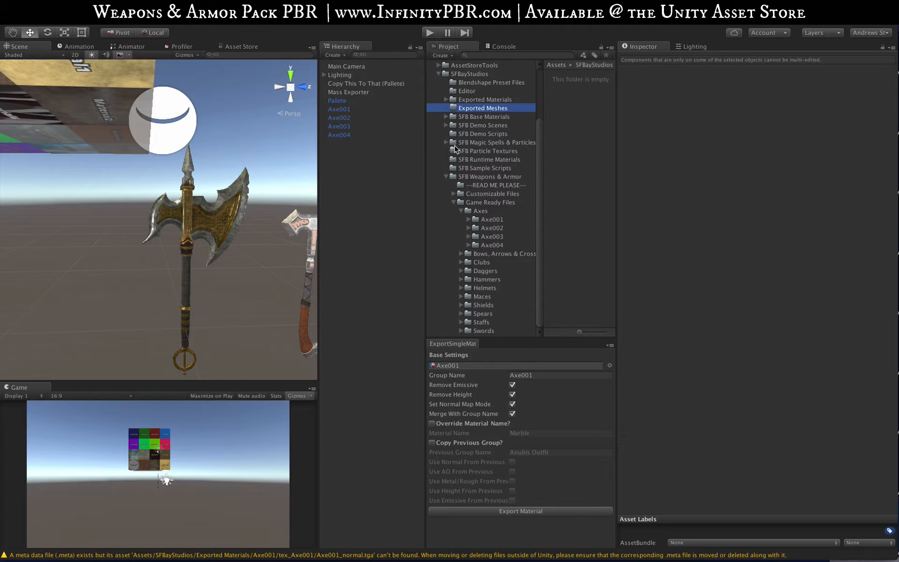
click(482, 219)
drag(581, 142, 580, 134)
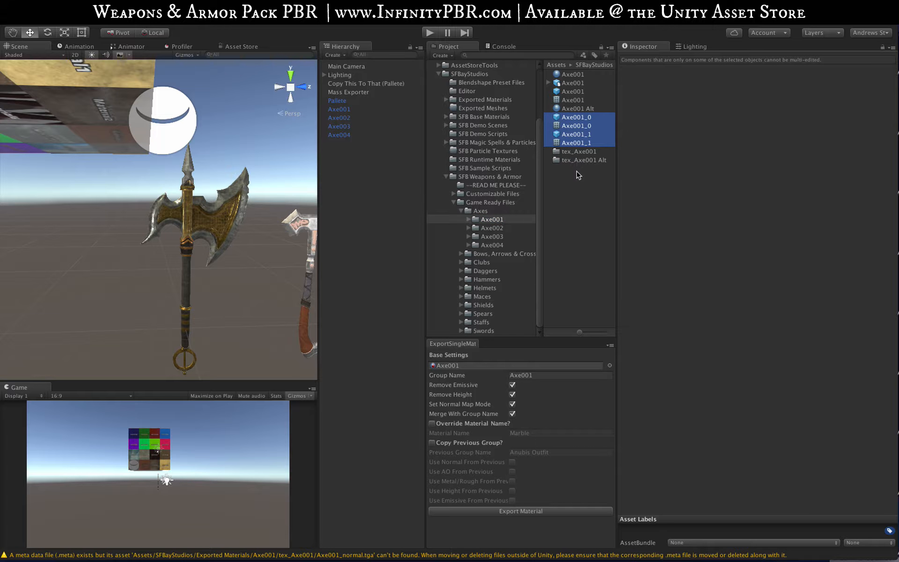
Add the game-ready Axe001, Axe001_0 and Axe001_1 prefabs to the scene together.
click(580, 93)
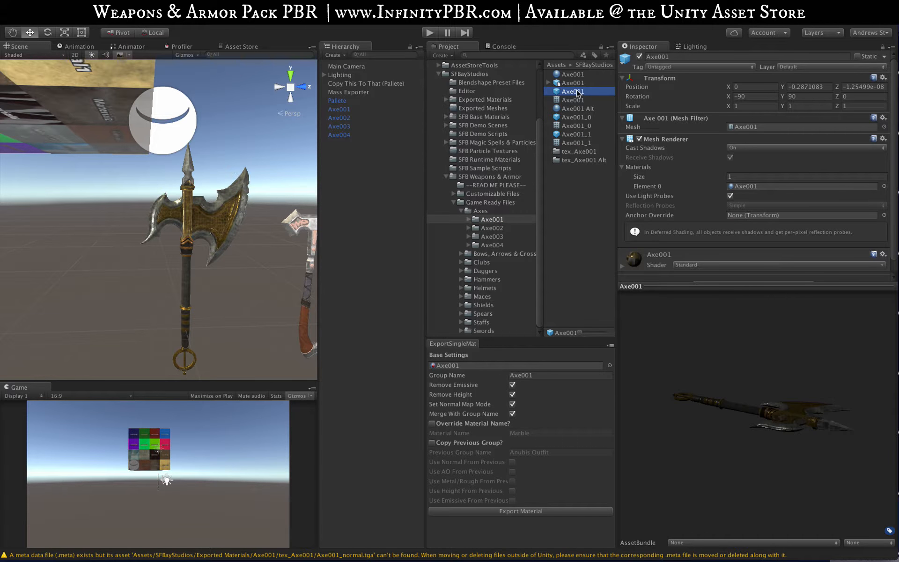
ctrl+click(578, 118)
super+click(583, 134)
drag(570, 133, 347, 234)
Move the three added axes along Z away from the other objects and spread them out side by side.
scroll(168, 195, down, 8)
drag(135, 252, 268, 239)
key(f)
click(356, 160)
drag(113, 257, 168, 249)
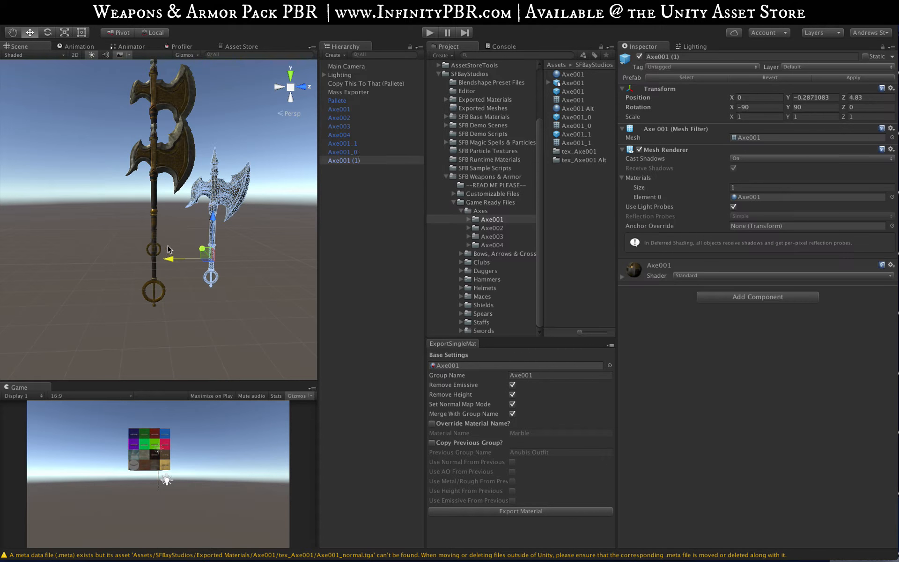
click(356, 143)
key(f)
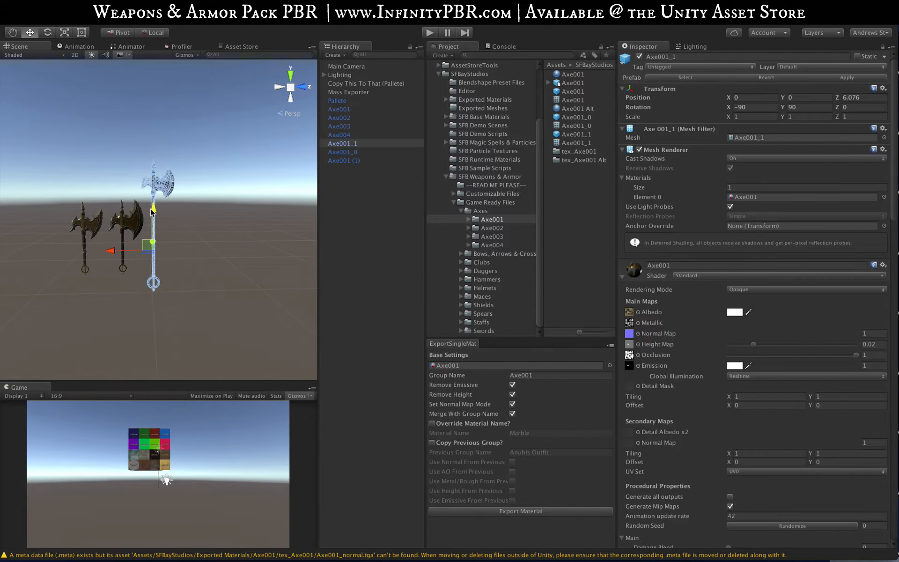
click(117, 230)
click(70, 244)
alt+drag(70, 243, 281, 225)
scroll(197, 225, down, 5)
Rotate Axe001_1, Axe001_0 and Axe001 (1) together about the vertical axis and inspect them.
click(353, 143)
shift+click(352, 160)
key(e)
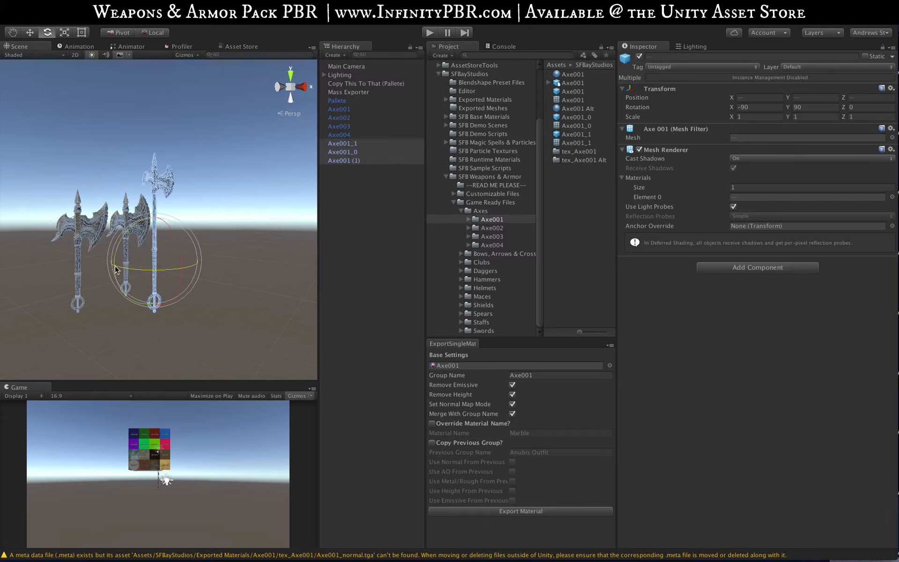
click(186, 234)
drag(115, 267, 89, 224)
scroll(177, 232, up, 3)
scroll(89, 224, down, 3)
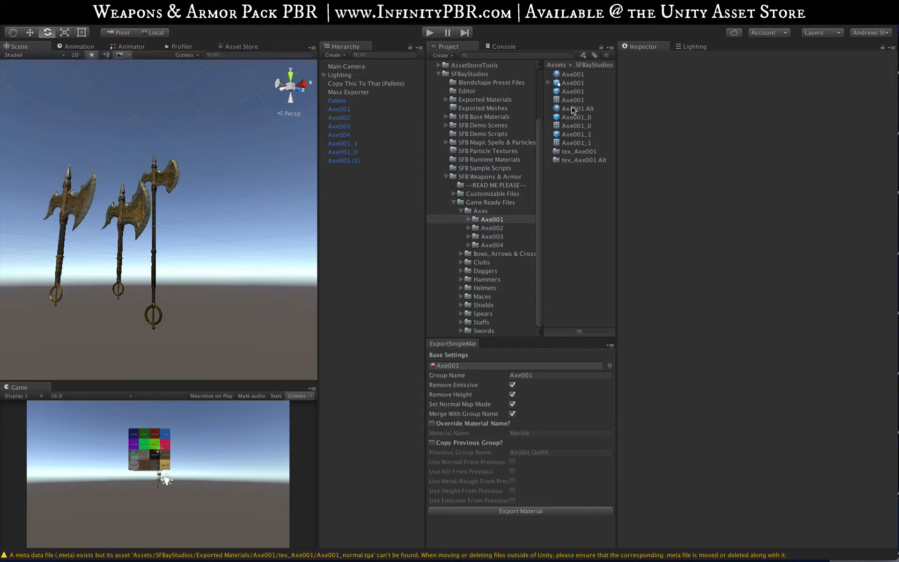
Apply the Axe001 Alt material to all three added axes and view them together.
drag(573, 110, 138, 218)
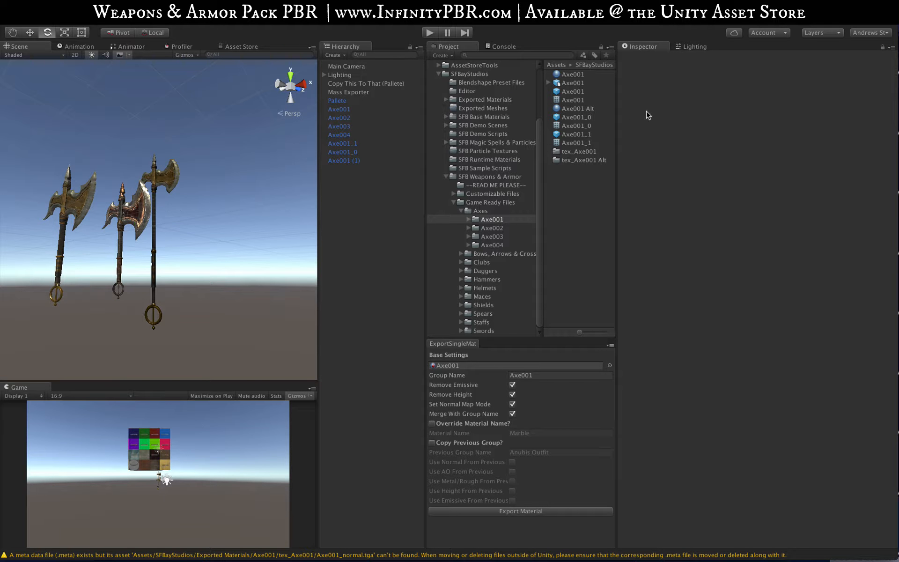
drag(579, 109, 177, 186)
drag(574, 112, 84, 196)
alt+drag(267, 277, 194, 209)
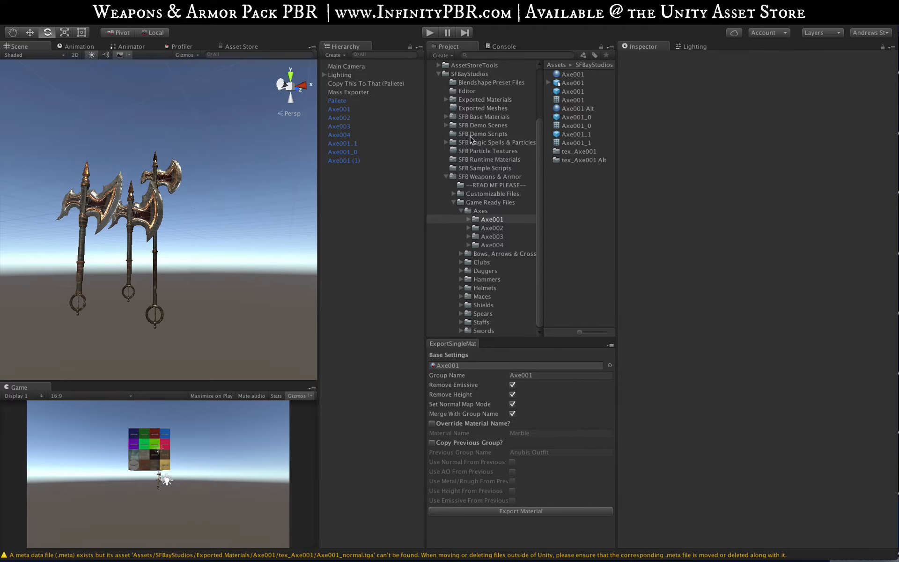
scroll(187, 225, down, 5)
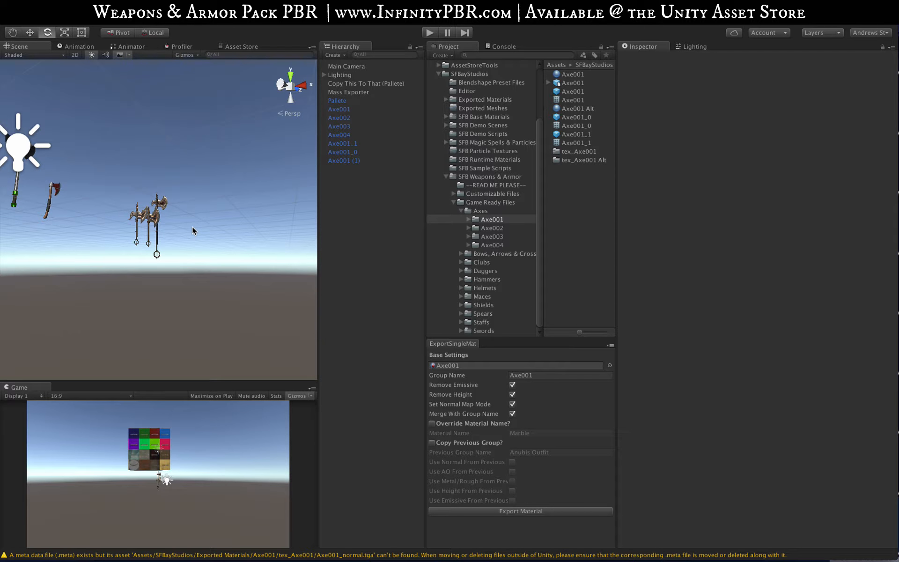
Examine the three added axes up close from different angles to check their Axe001 Alt material.
scroll(161, 226, up, 2)
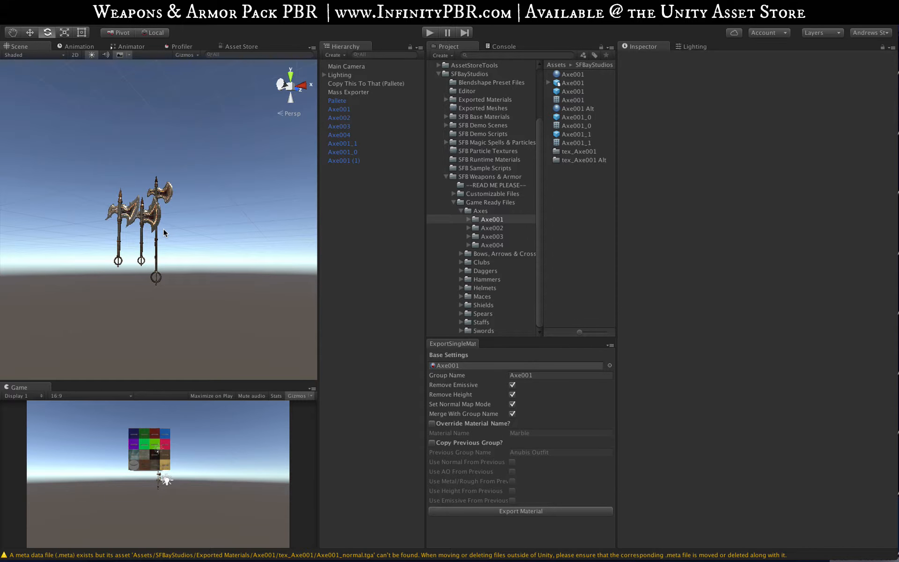
scroll(162, 228, up, 5)
alt+drag(162, 228, 43, 95)
scroll(156, 231, down, 6)
click(13, 34)
drag(80, 175, 157, 182)
alt+drag(141, 239, 195, 192)
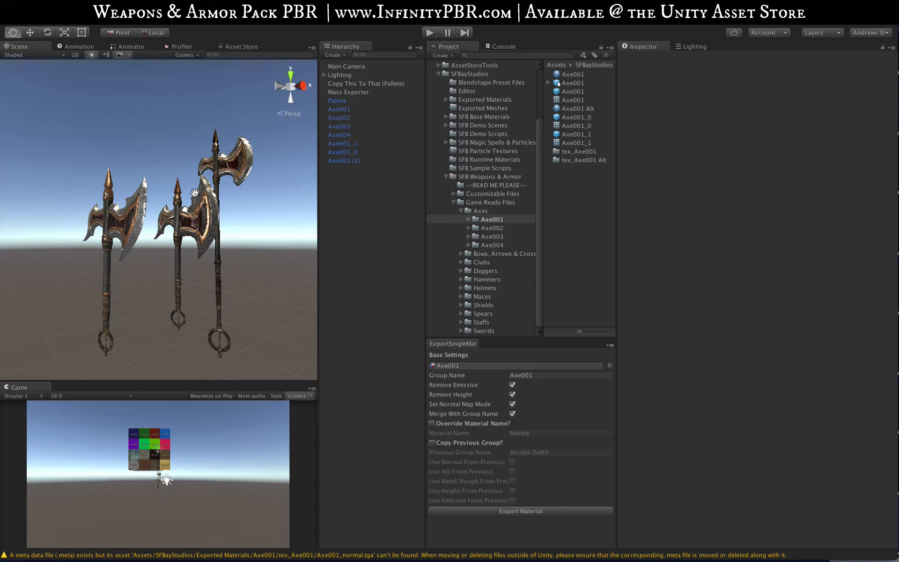
scroll(111, 227, down, 10)
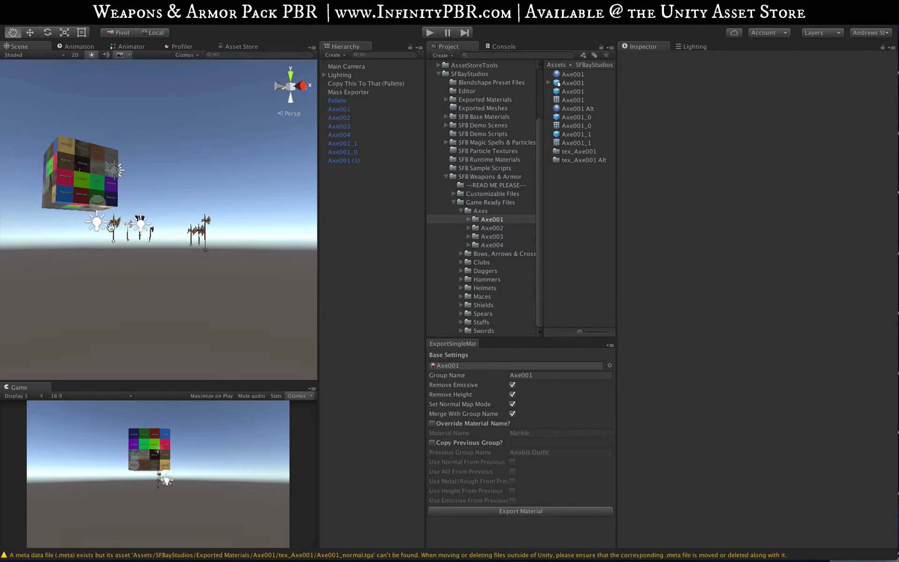
Examine the numbered material swatches on the palette cube from several angles and distances.
scroll(111, 227, up, 10)
drag(111, 227, 205, 303)
scroll(187, 225, down, 3)
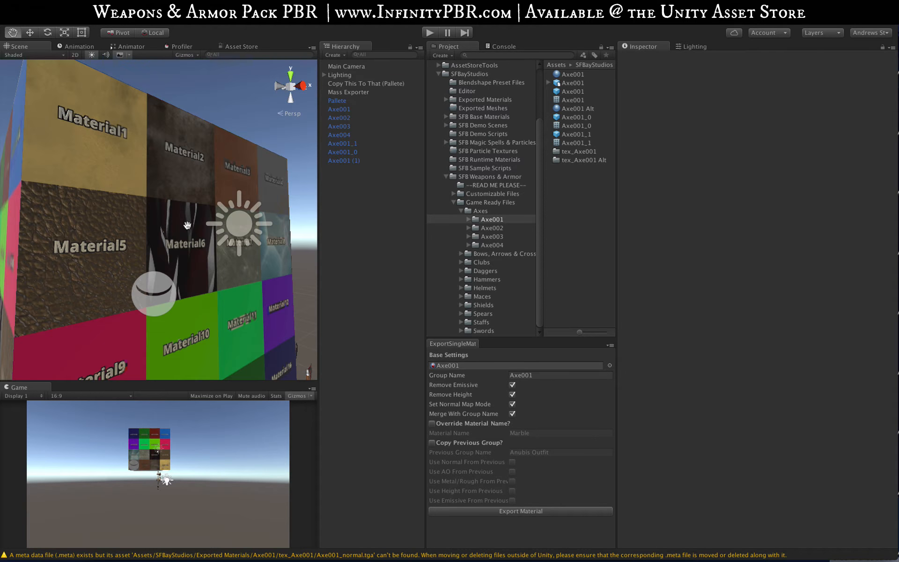
scroll(187, 225, down, 8)
alt+drag(187, 225, 135, 237)
scroll(132, 293, up, 5)
scroll(114, 152, down, 5)
scroll(142, 190, up, 3)
scroll(142, 189, up, 4)
drag(118, 142, 137, 194)
scroll(136, 191, down, 7)
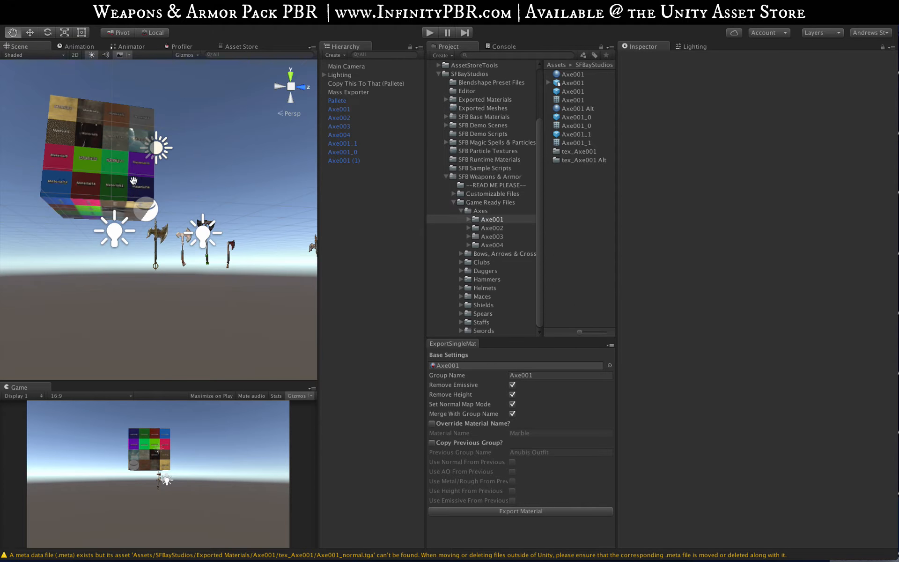
drag(125, 156, 140, 223)
scroll(140, 224, up, 6)
drag(129, 169, 80, 152)
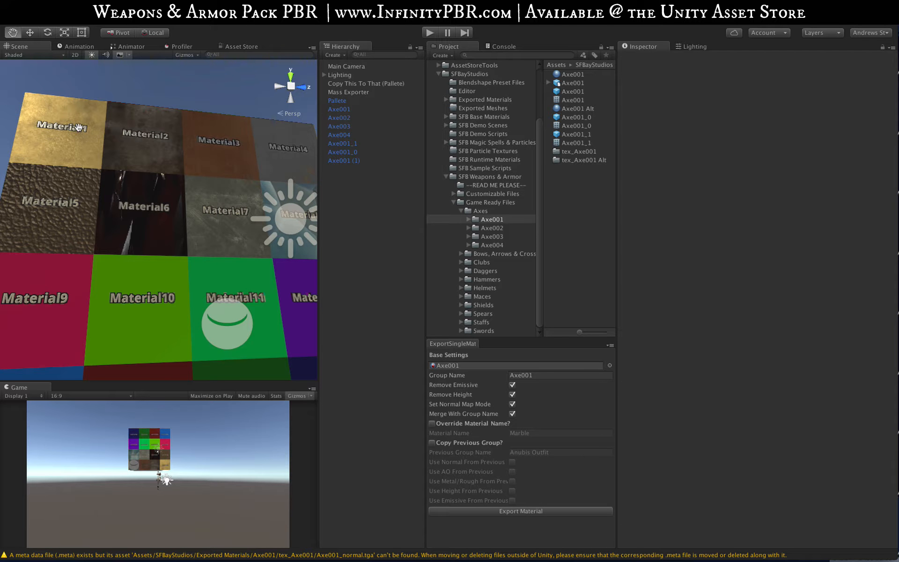
Expand the Material1 settings of the Pallete object, set its Roughness Shift to 0.315 and view the swatch at an angle.
click(360, 102)
scroll(706, 224, down, 5)
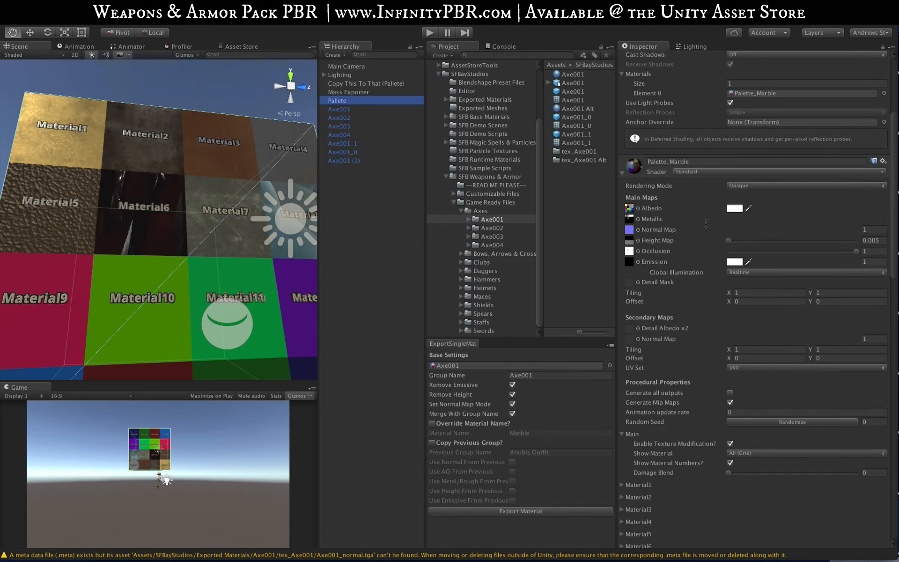
scroll(706, 224, down, 5)
click(622, 301)
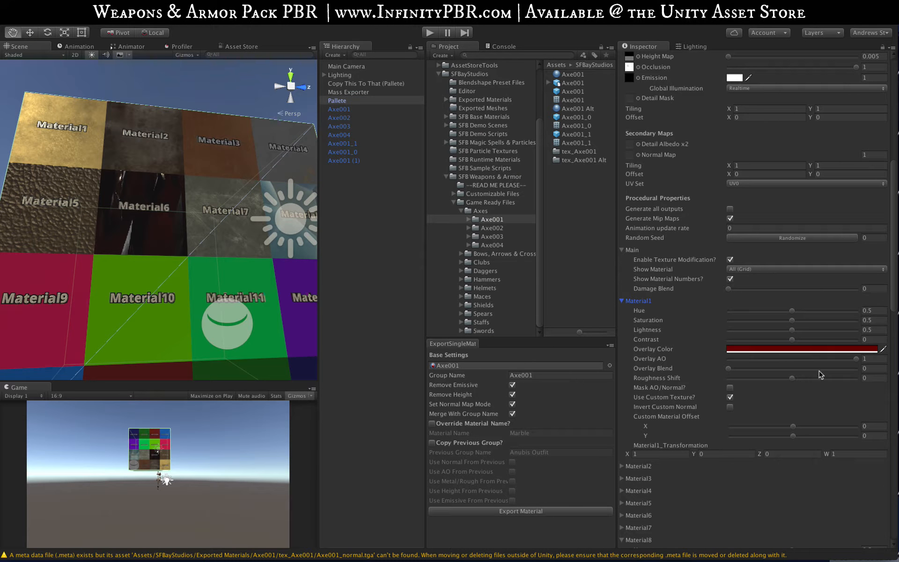
click(813, 380)
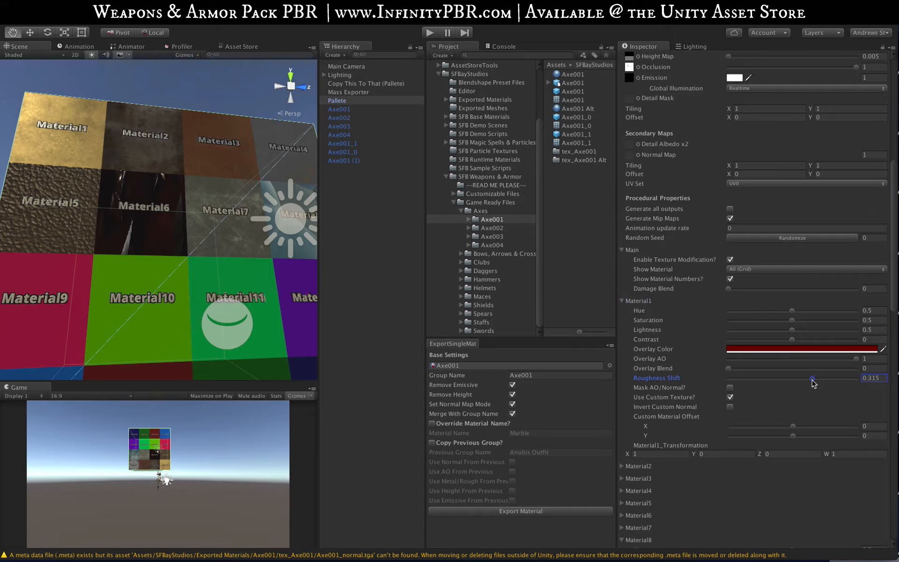
alt+drag(80, 134, 197, 197)
alt+drag(165, 240, 83, 217)
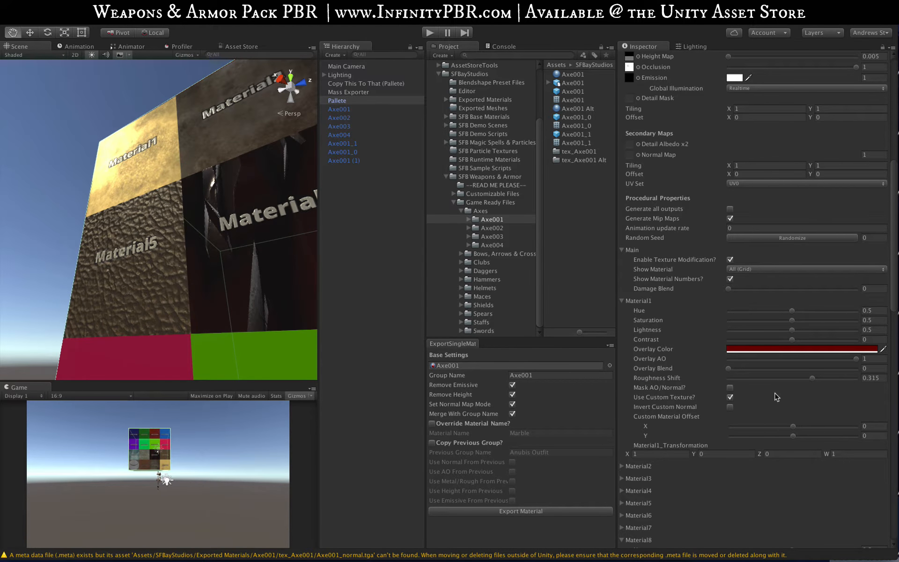
Try lower and higher Roughness Shift values on Material1, settle on 0.307 and view the whole palette cube.
click(756, 377)
drag(757, 378, 837, 378)
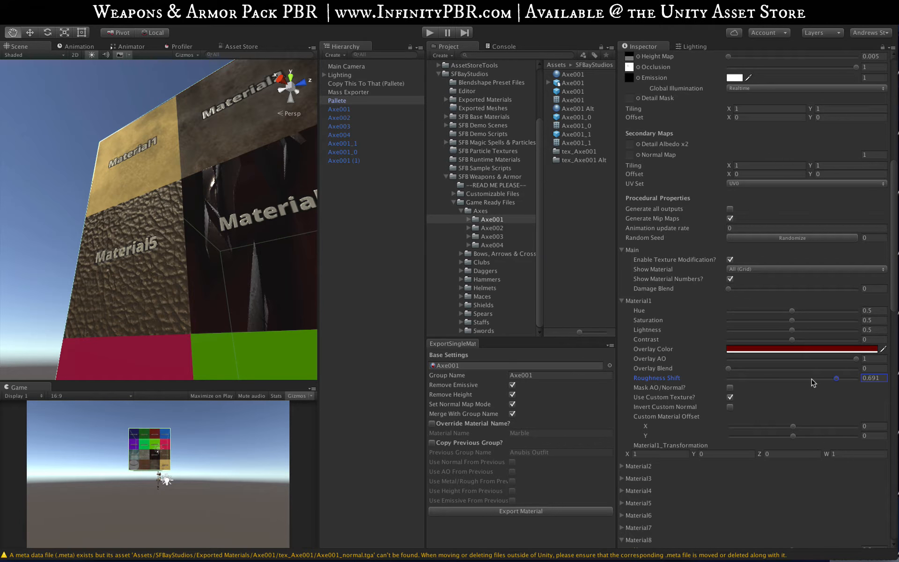
scroll(110, 189, down, 5)
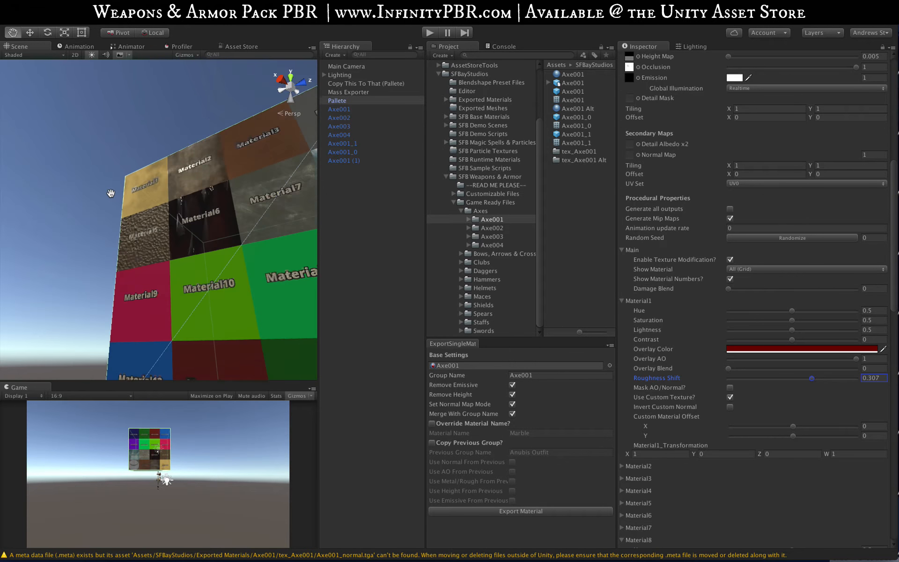
drag(207, 294, 130, 260)
scroll(154, 234, down, 3)
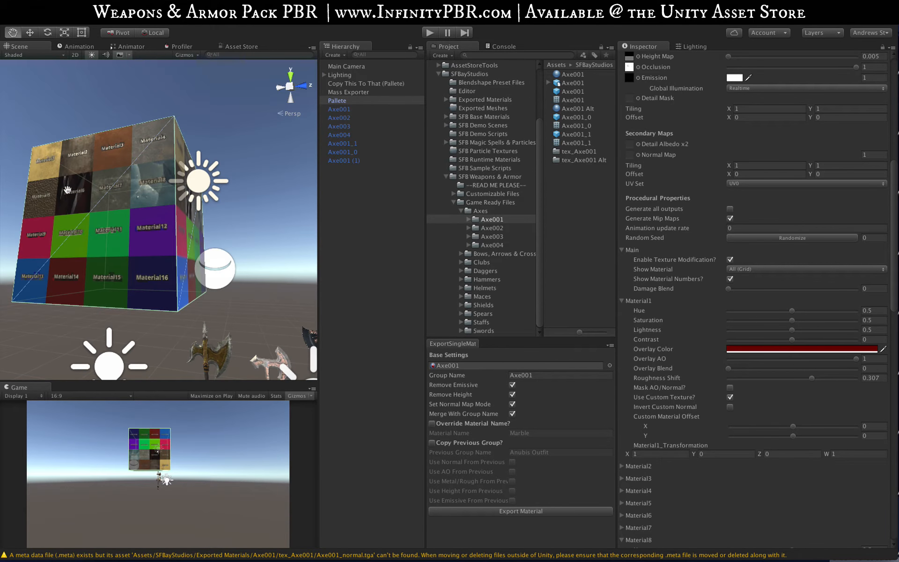
drag(232, 358, 187, 262)
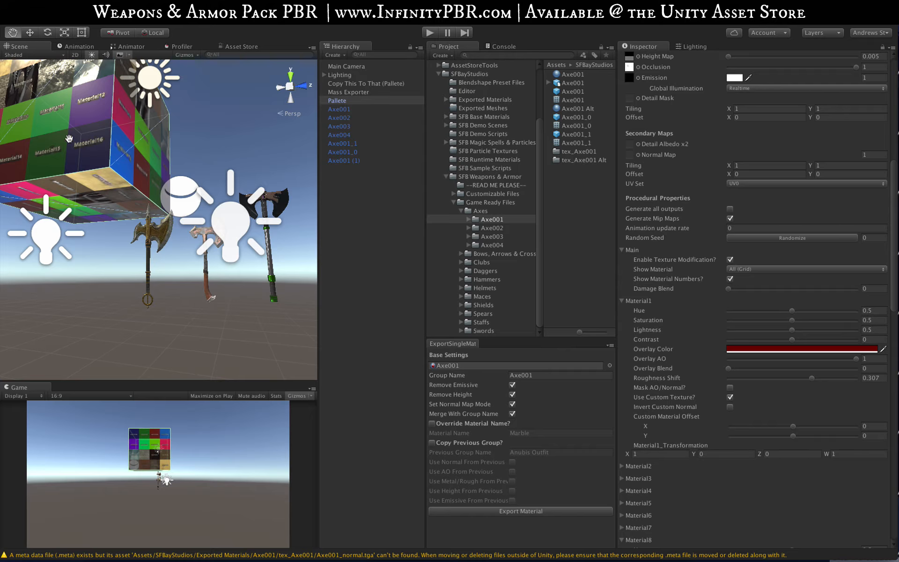
key(f)
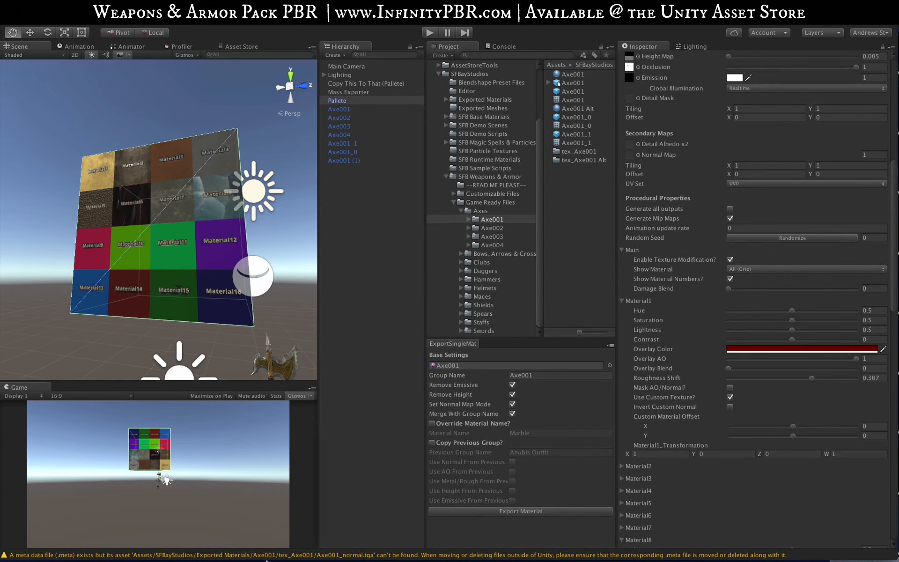
Switch to the browser, view Medieval Battle Sounds in the Infinity Series package list and on its details page, and return to Unity.
click(196, 547)
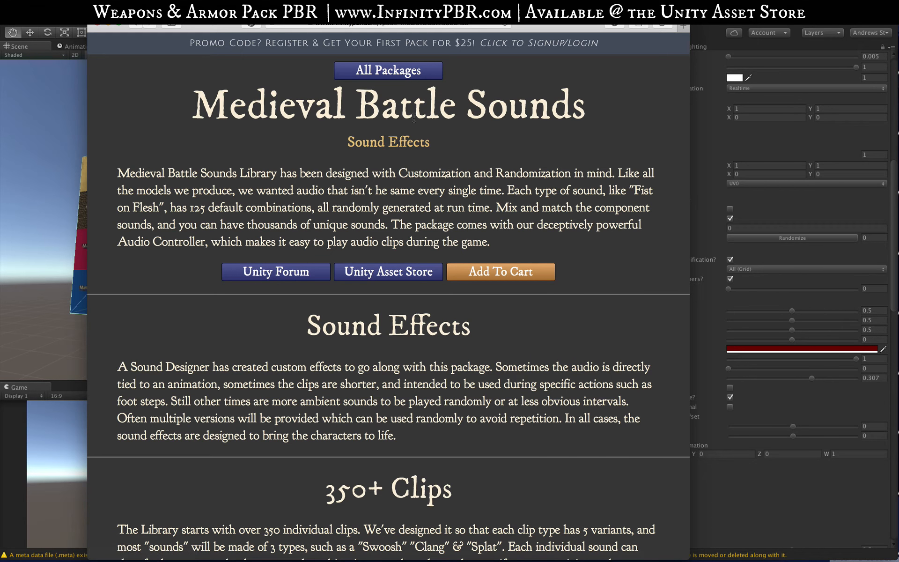
super+click(400, 79)
click(449, 38)
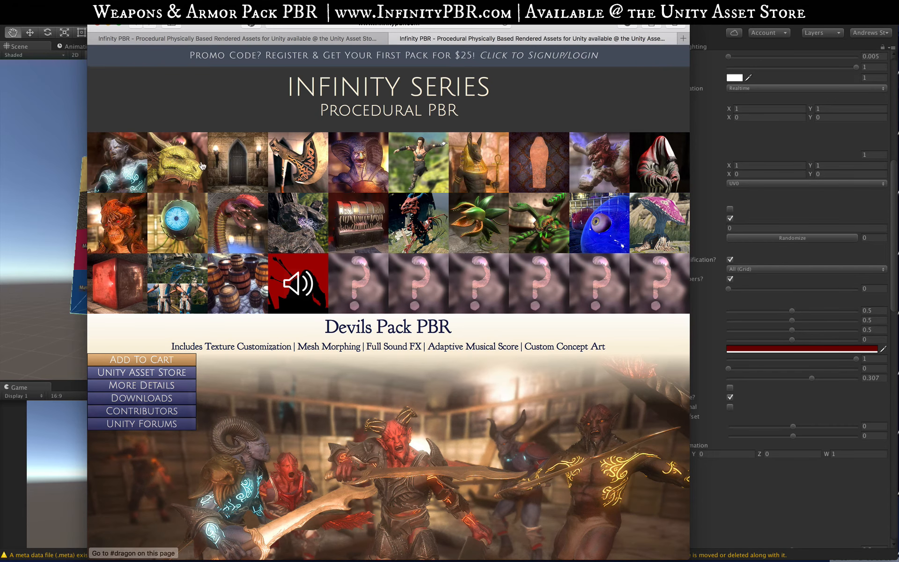
click(302, 297)
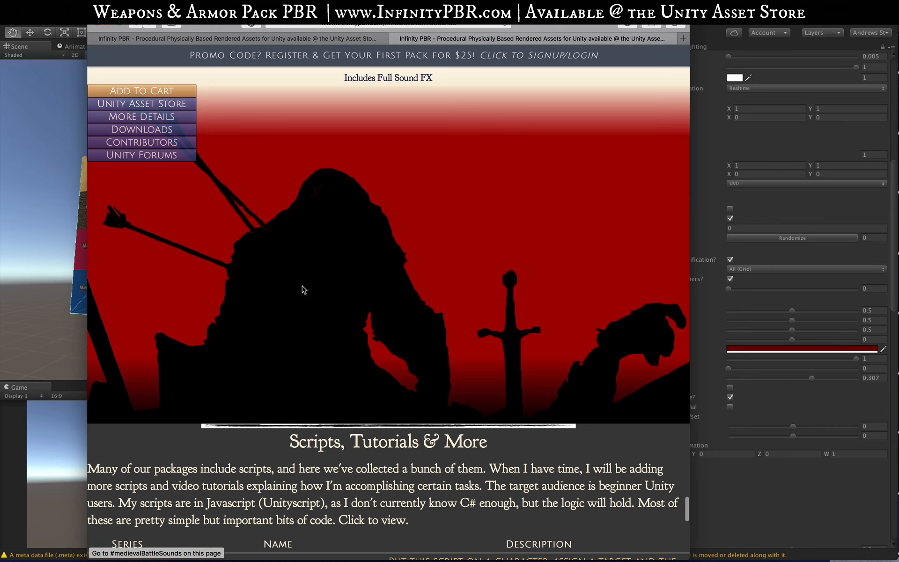
scroll(471, 351, down, 10)
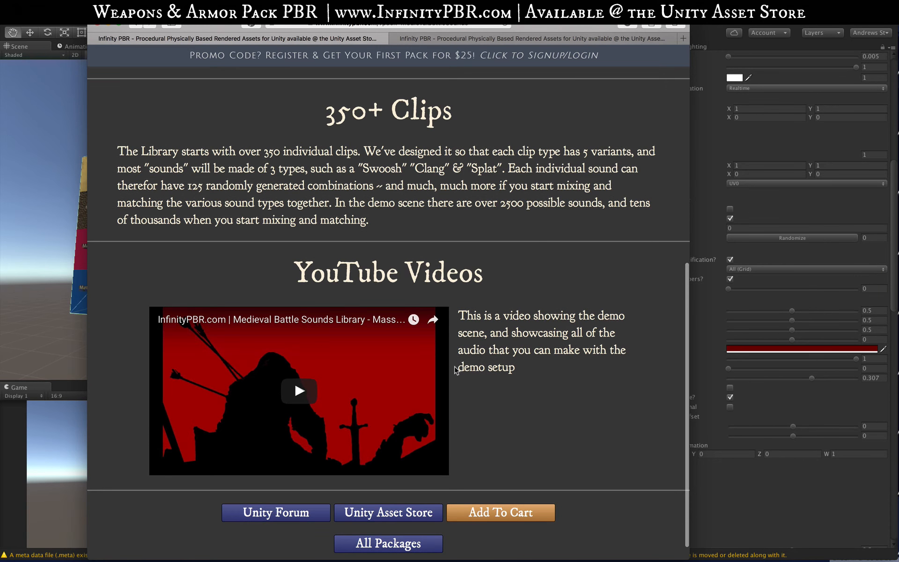
scroll(455, 370, up, 10)
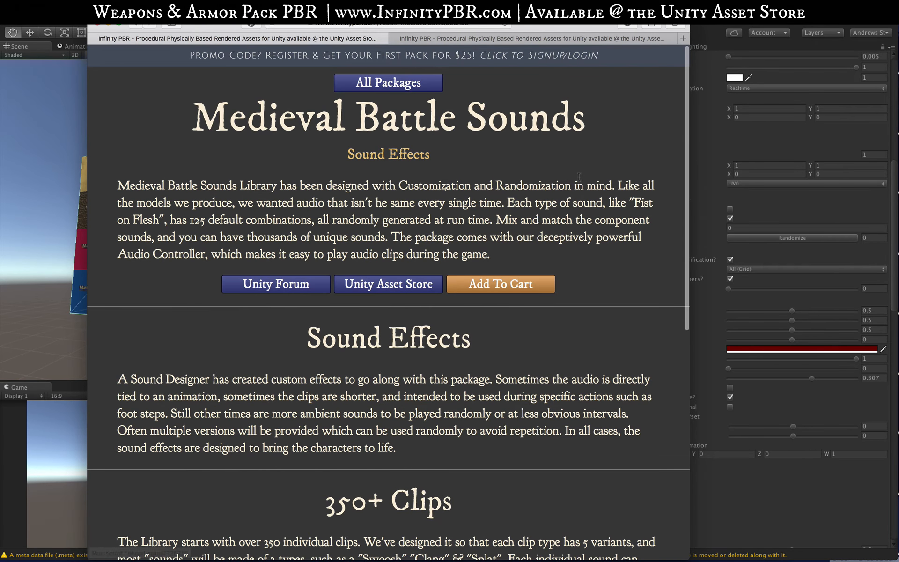
key(super+Tab)
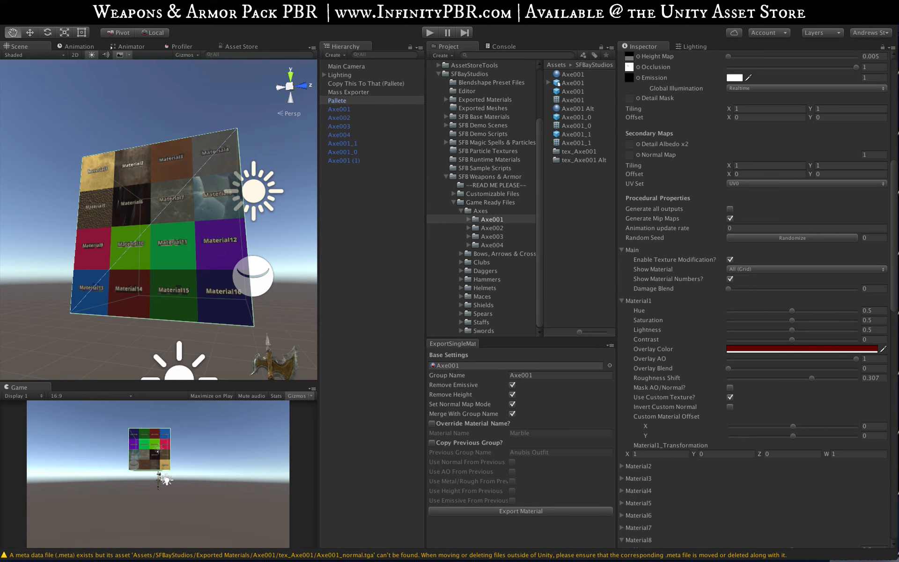